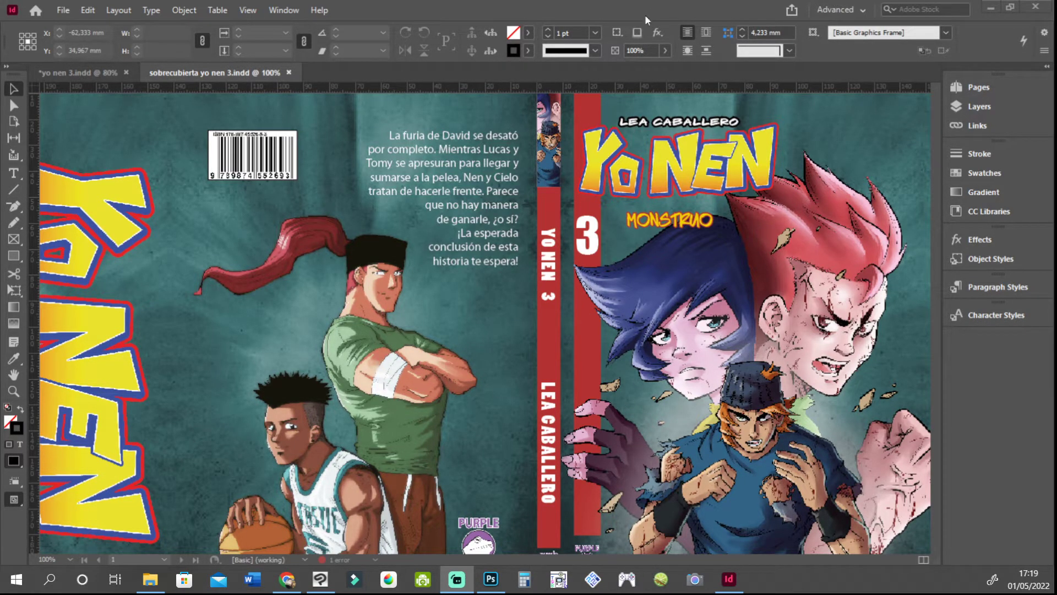
Step: Show the whole dust jacket with its guides, pulling out a vertical guide near the back flap fold and undoing it
click(647, 43)
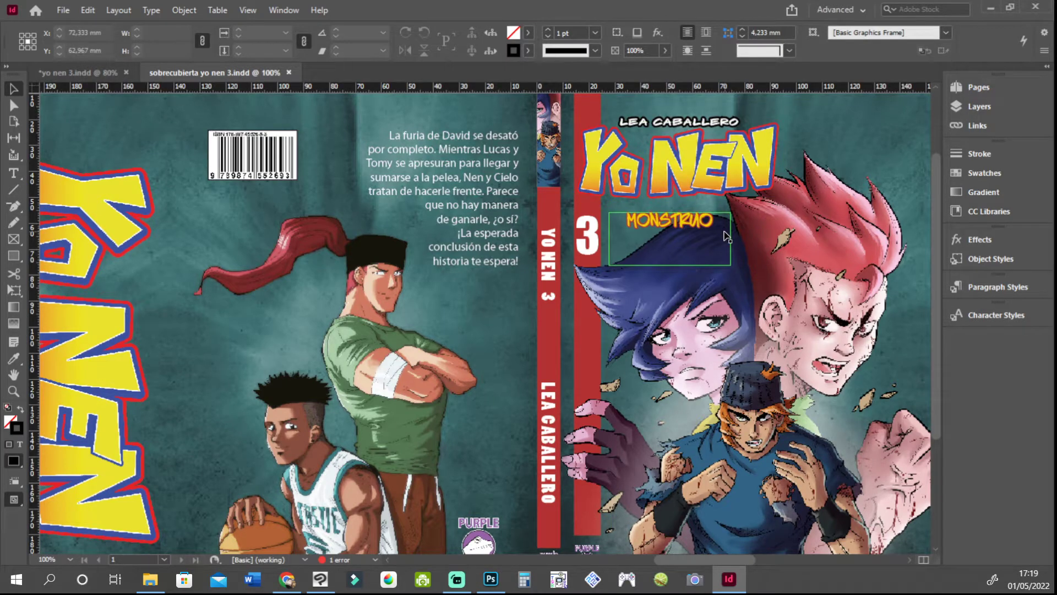
scroll(720, 253, down, 1)
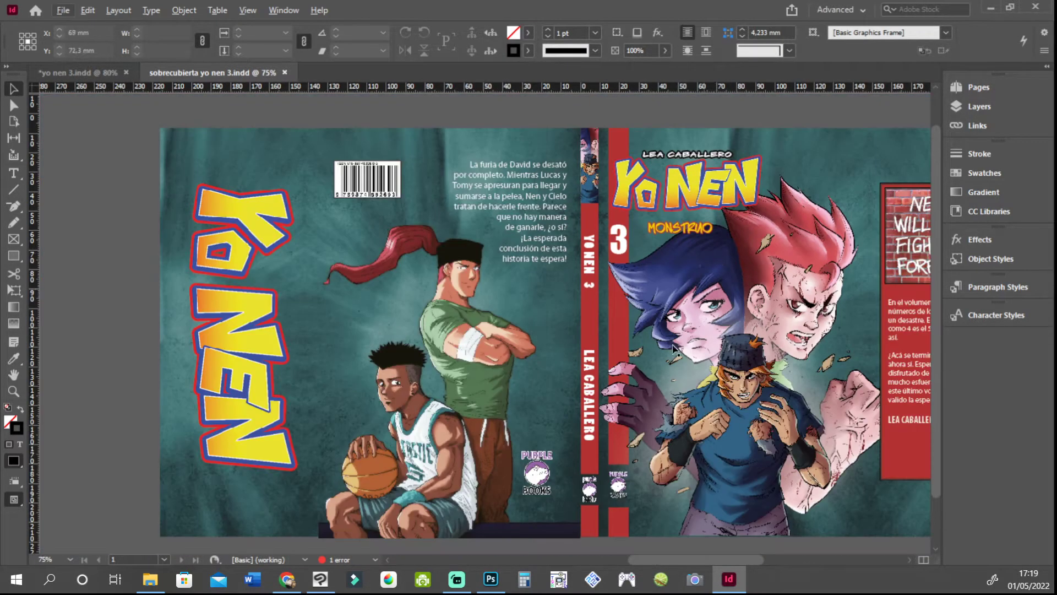
drag(639, 560, 656, 553)
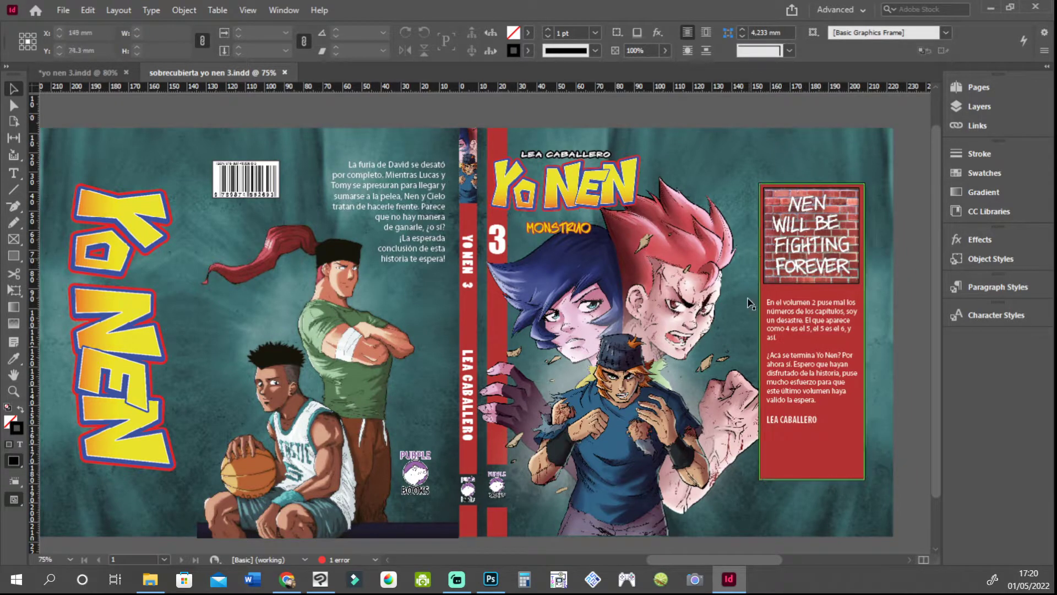
drag(767, 559, 765, 560)
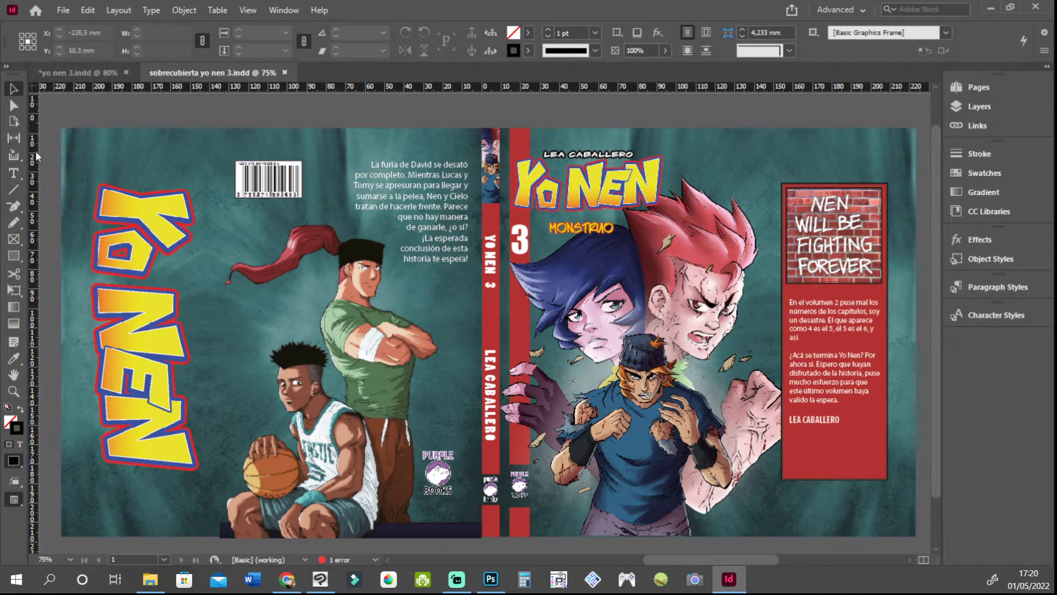
drag(35, 151, 212, 154)
key(ctrl+z)
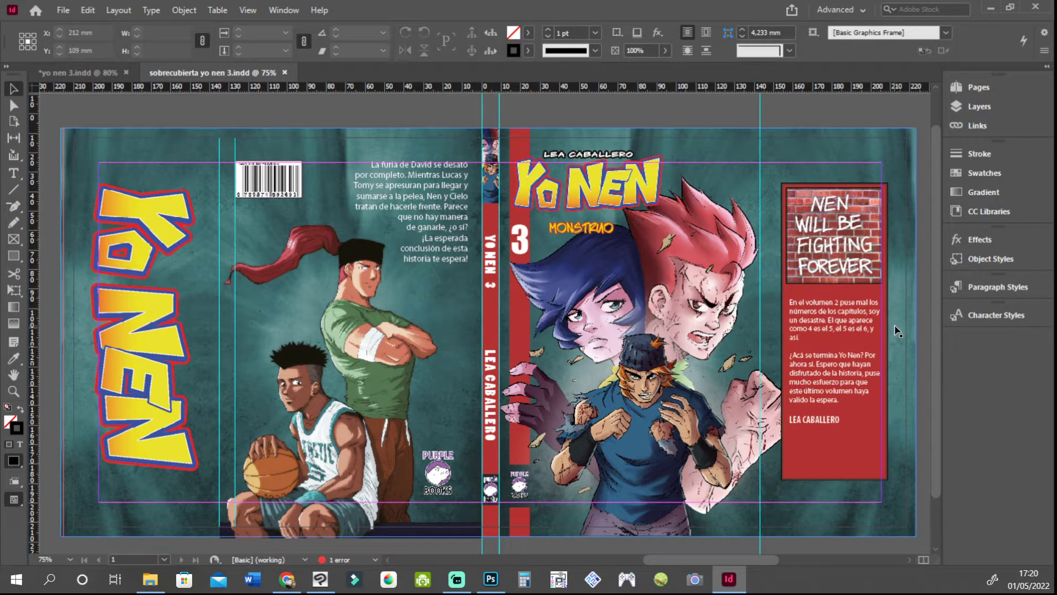
Step: Examine the front flap's brick-wall image and author's note against the fold guide and the margin
scroll(889, 308, up, 2)
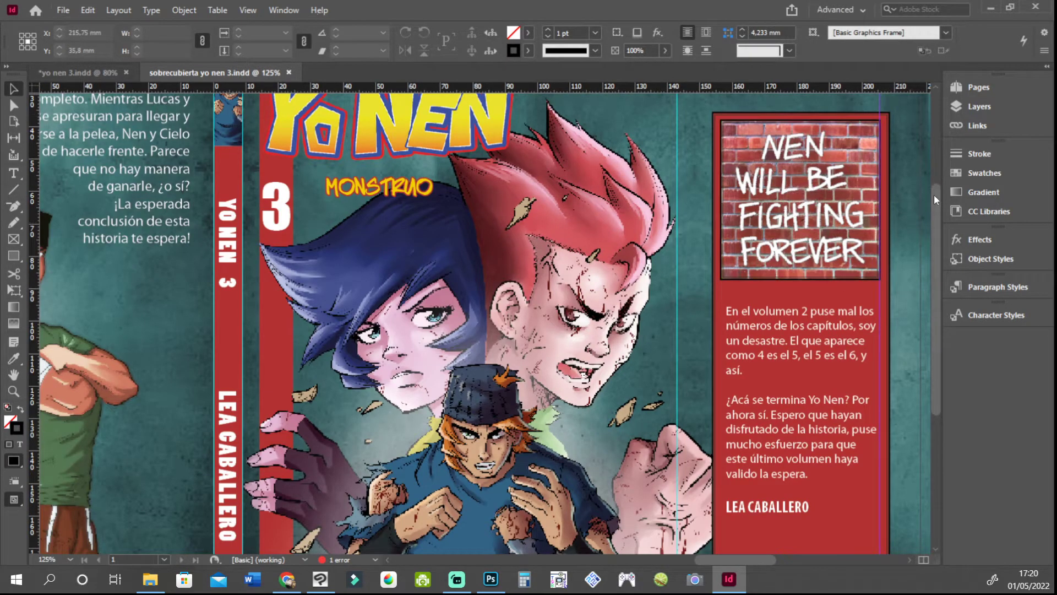
drag(934, 194, 934, 182)
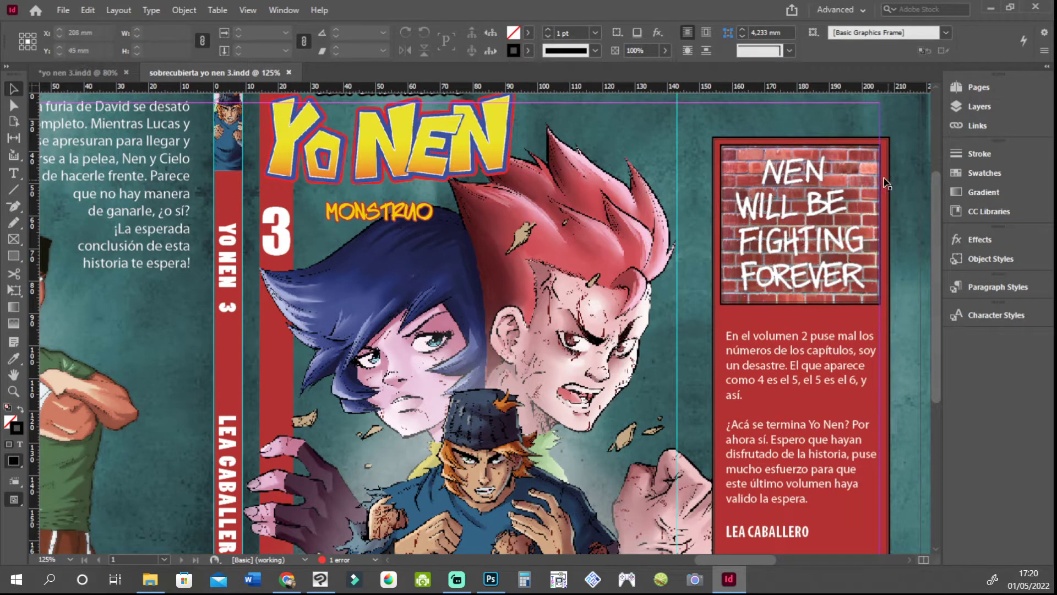
scroll(814, 172, down, 2)
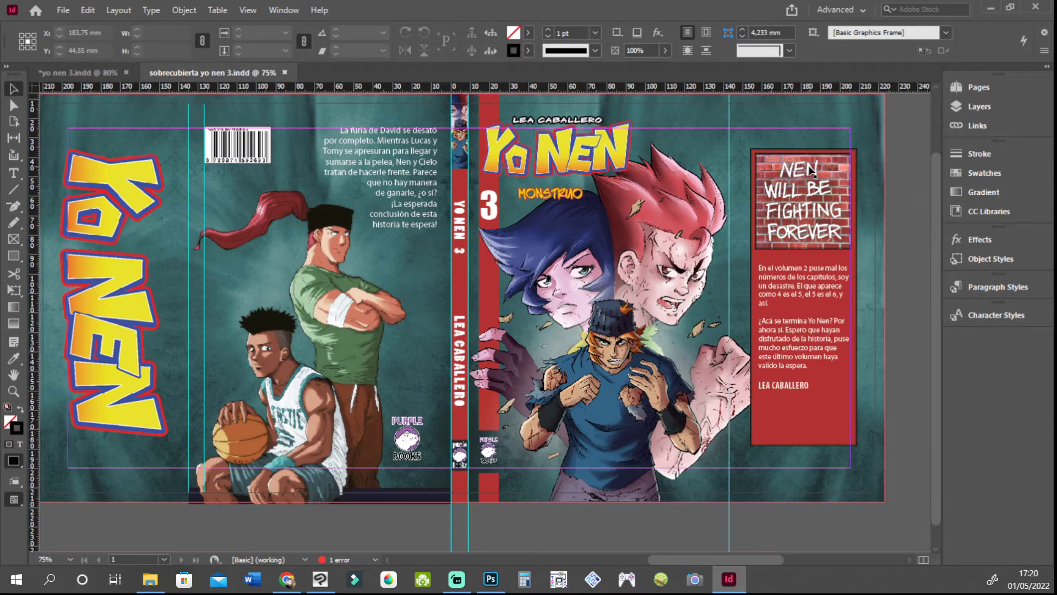
drag(937, 180, 937, 172)
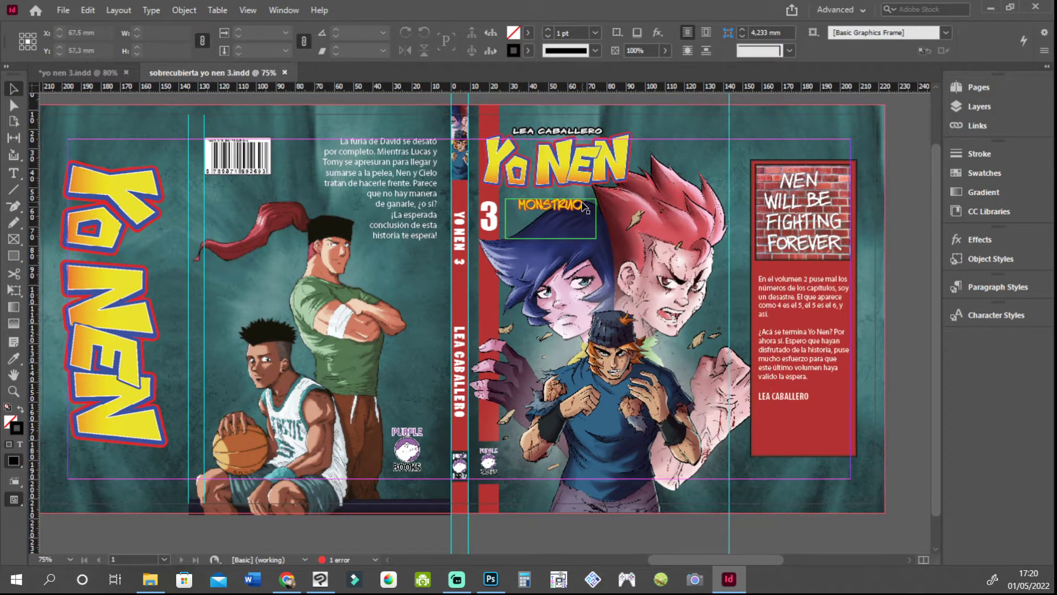
Step: Examine the front cover illustration from the title area down to the bottom edge of the page
scroll(722, 278, up, 2)
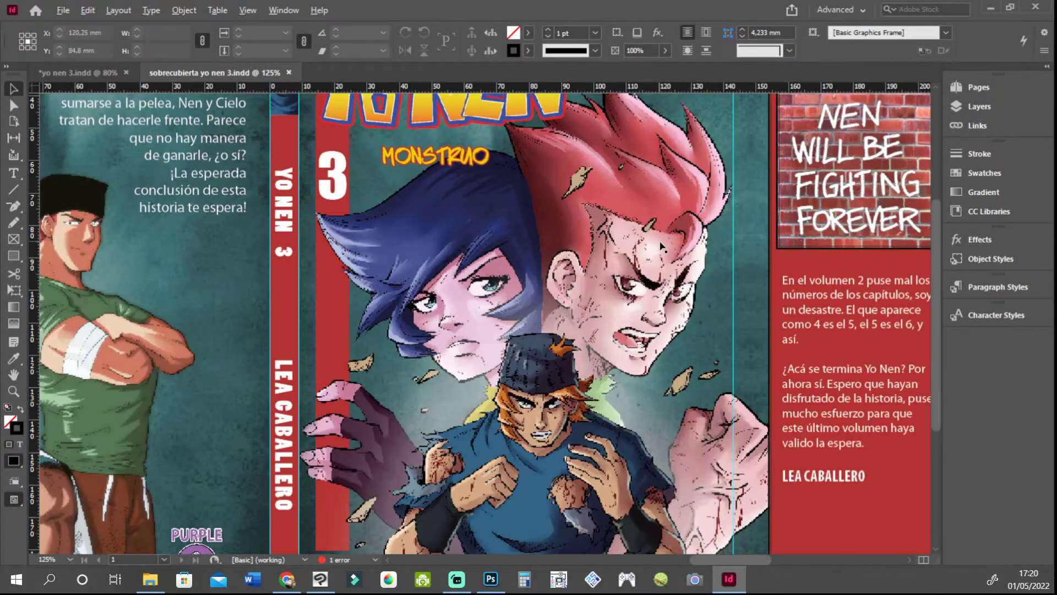
scroll(626, 280, up, 2)
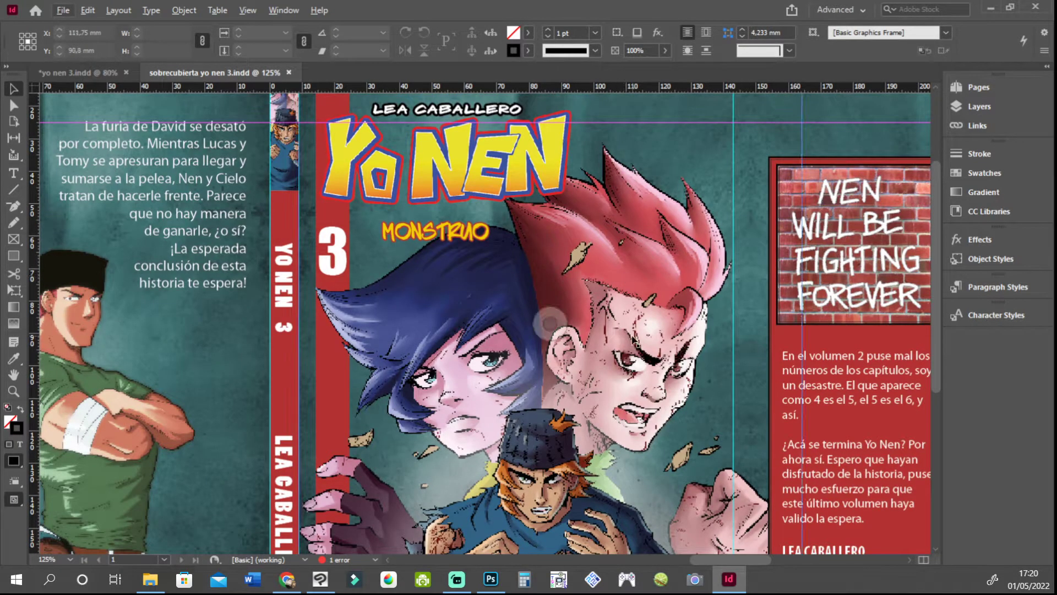
scroll(635, 342, down, 3)
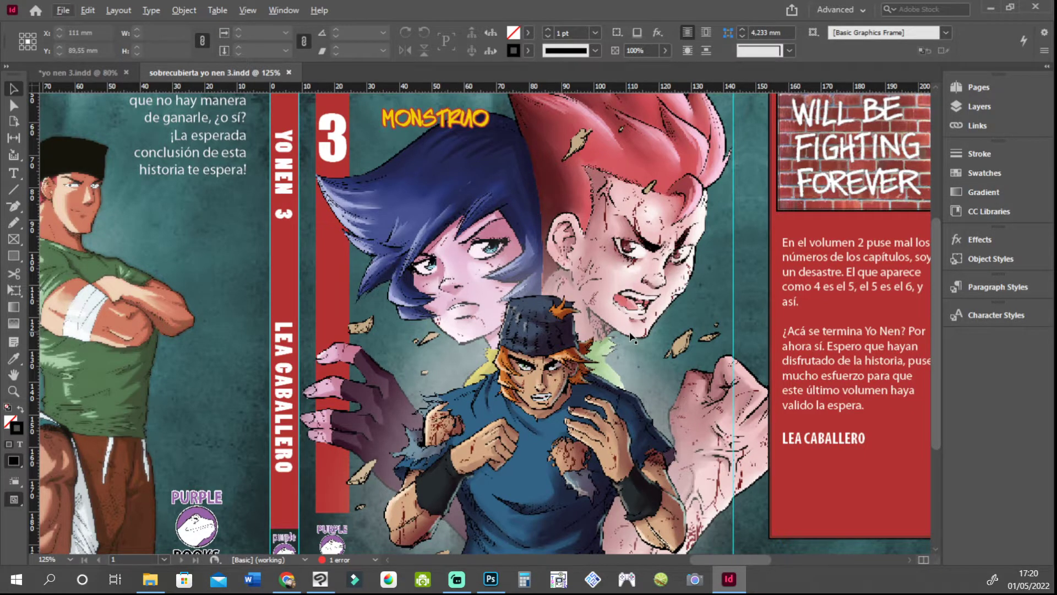
scroll(604, 311, down, 2)
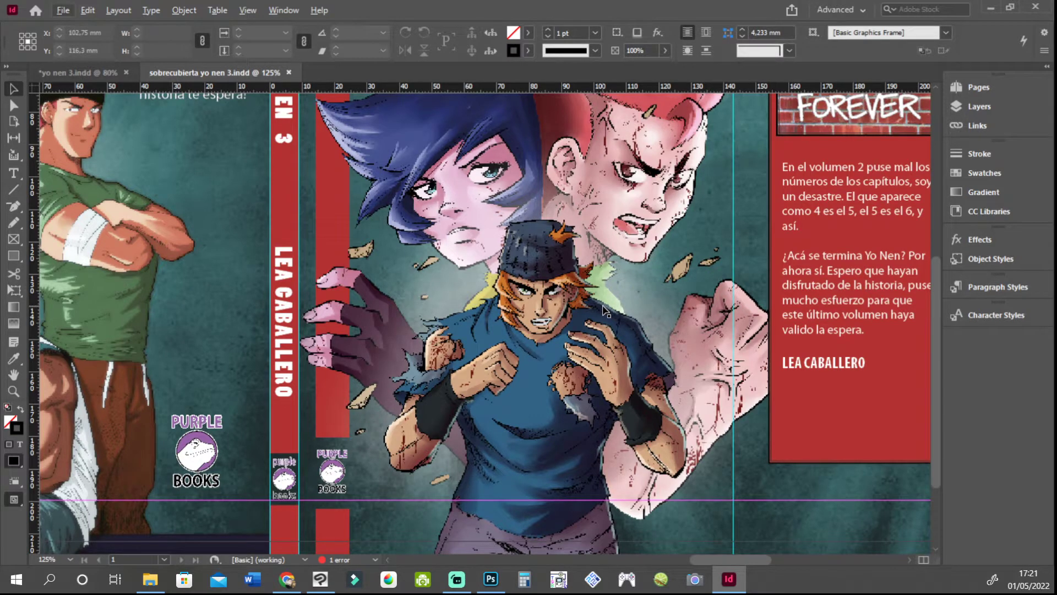
click(550, 324)
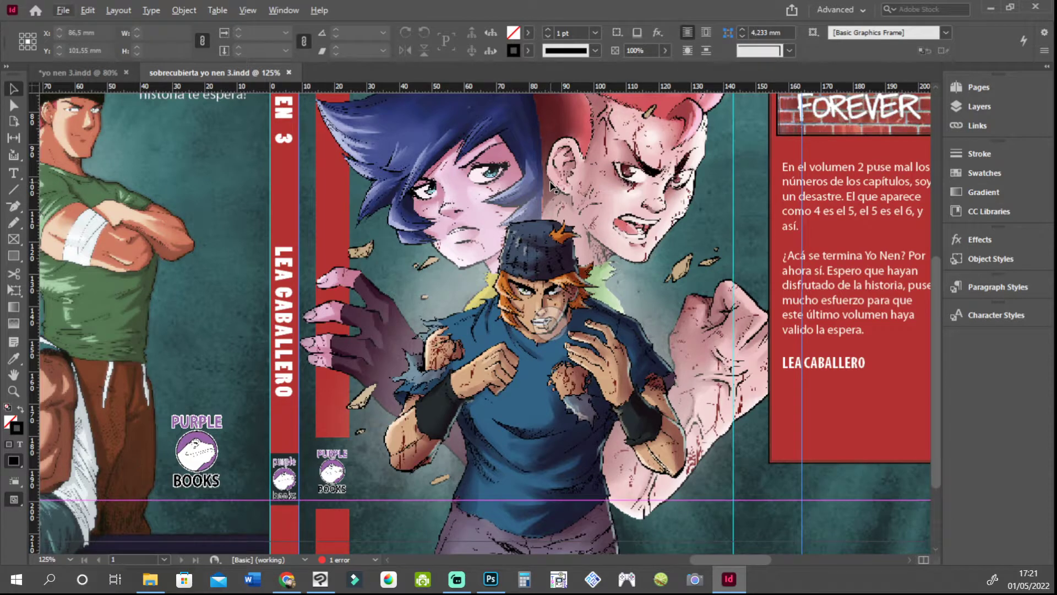
scroll(550, 186, down, 1)
click(550, 306)
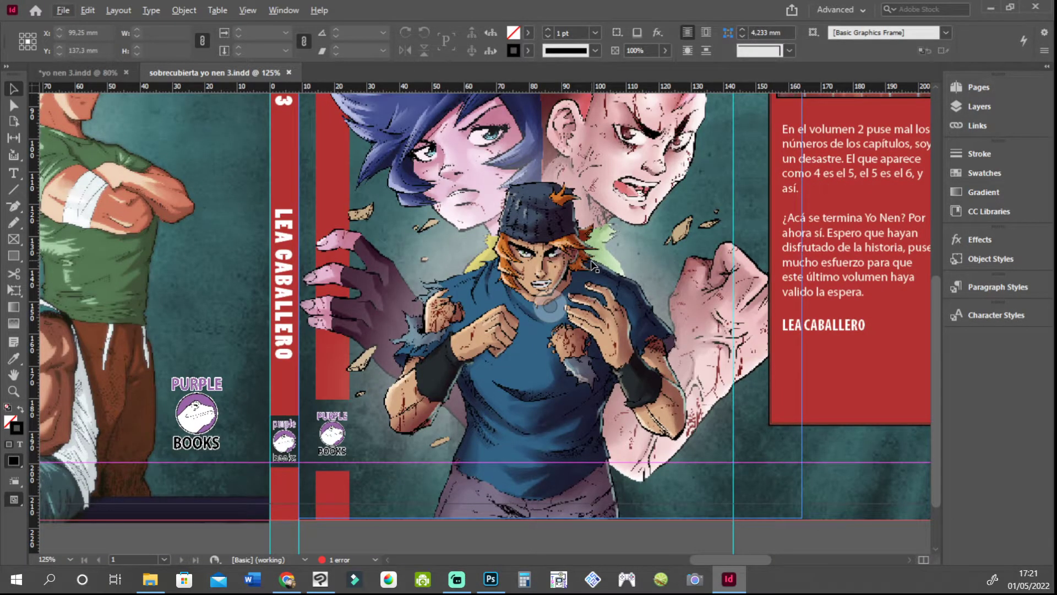
scroll(592, 266, up, 5)
scroll(592, 266, up, 1)
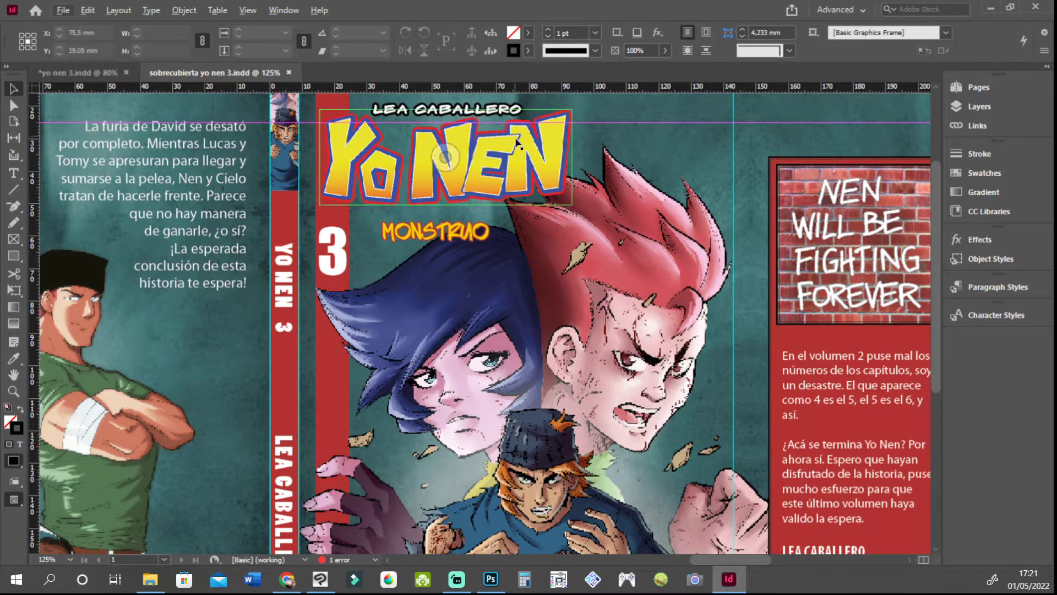
Step: Select the Yo Nen title logo on the front cover and inspect the cover characters up close
click(446, 157)
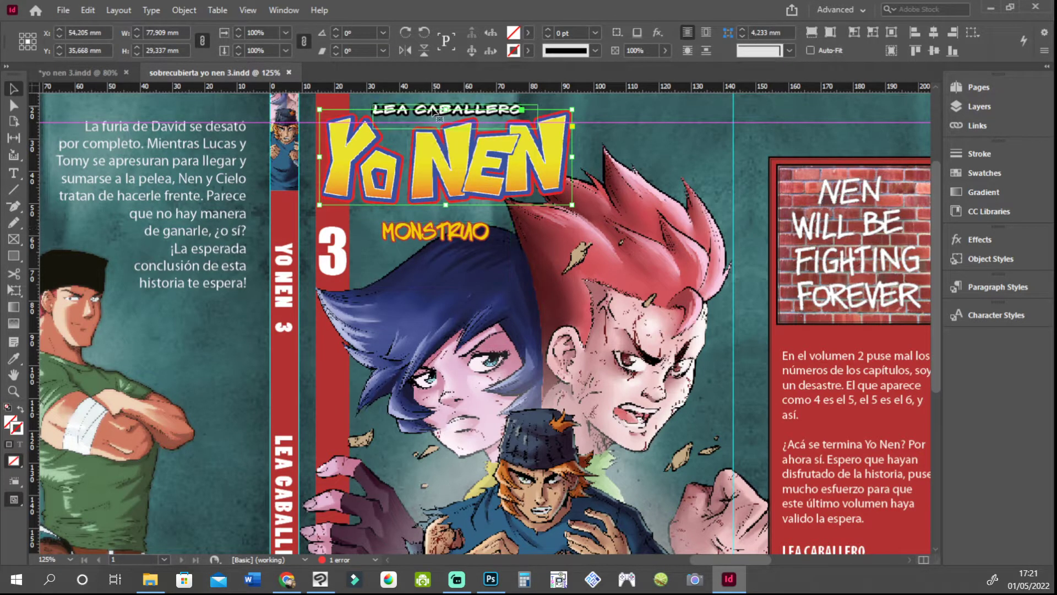
click(550, 324)
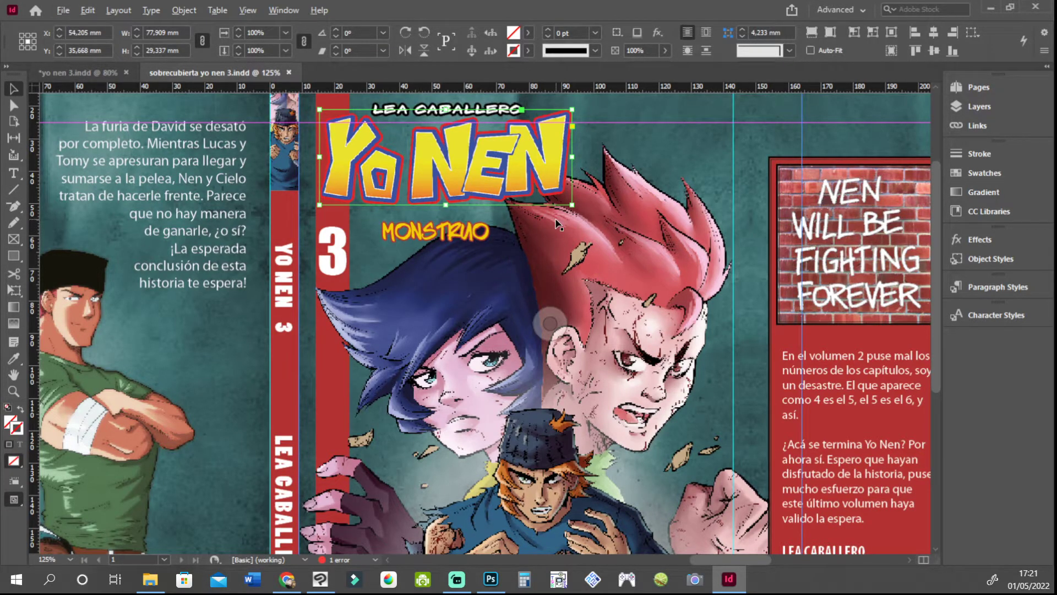
scroll(557, 223, down, 2)
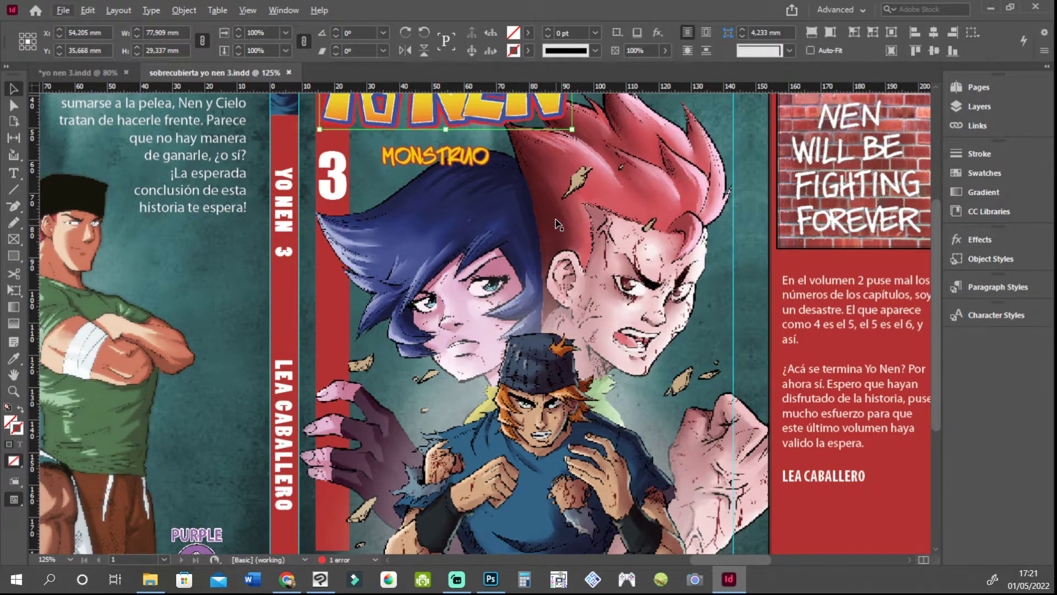
scroll(552, 255, down, 3)
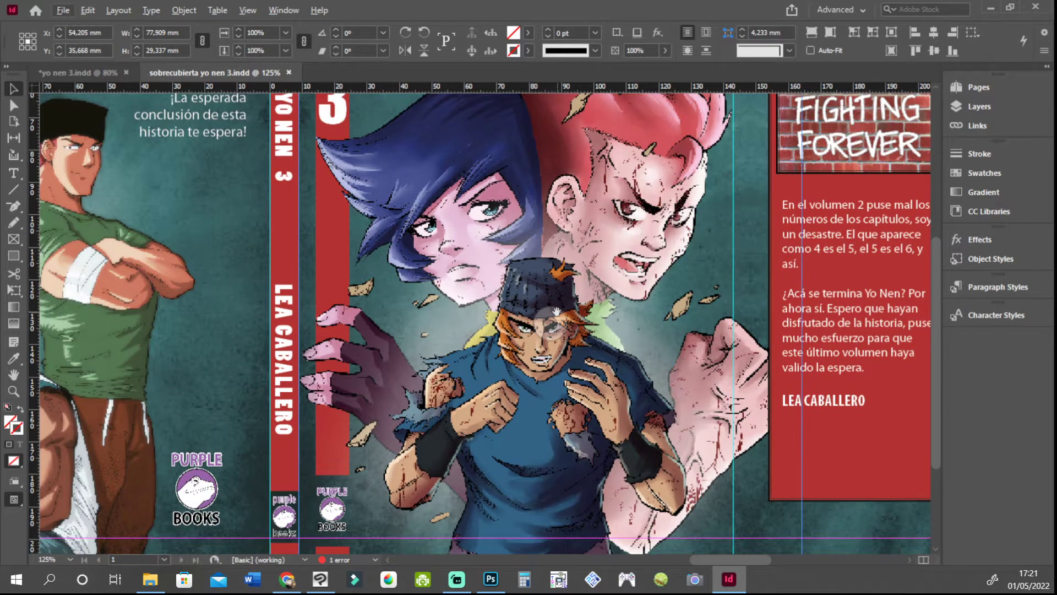
scroll(613, 343, down, 1)
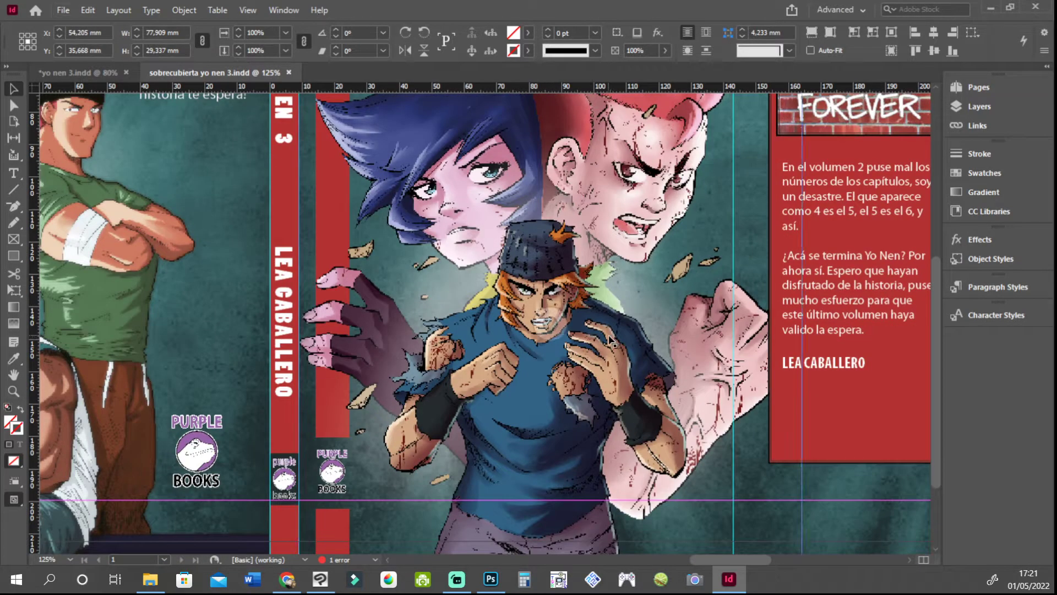
alt+scroll(613, 341, up, 2)
scroll(597, 318, up, 5)
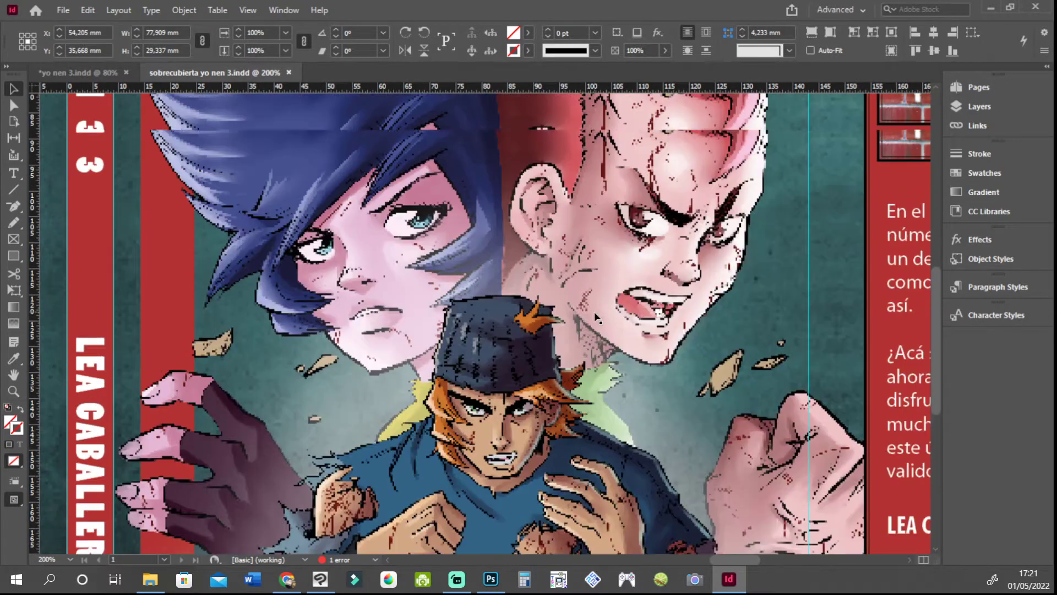
alt+scroll(595, 318, down, 3)
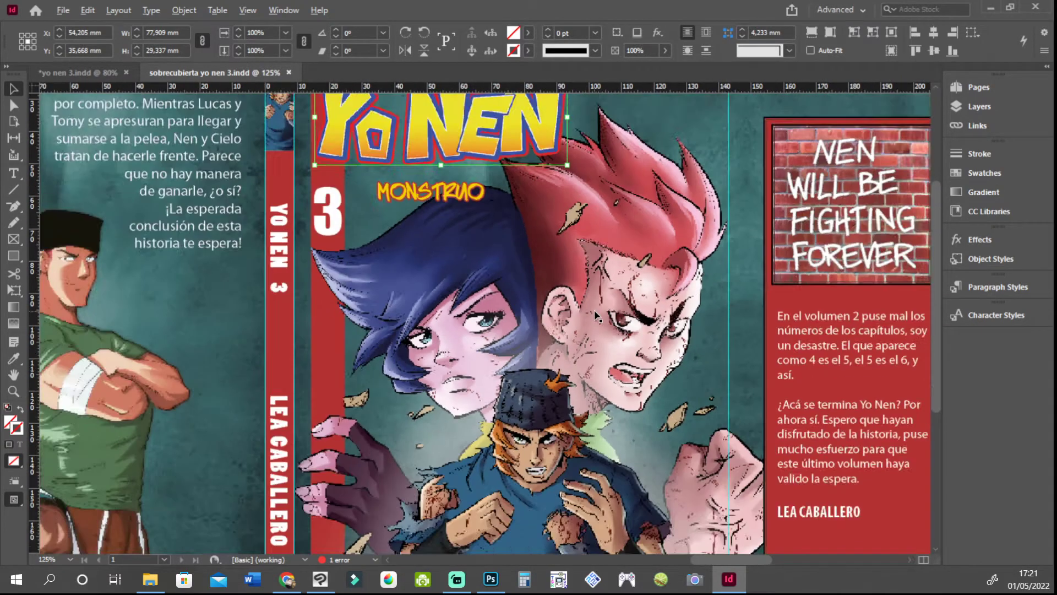
Step: Inspect the character artwork at the top of the spine between the two spine guides
mouse_move(722, 559)
mouse_down()
mouse_move(685, 562)
mouse_move(706, 559)
mouse_up()
alt+scroll(573, 133, up, 5)
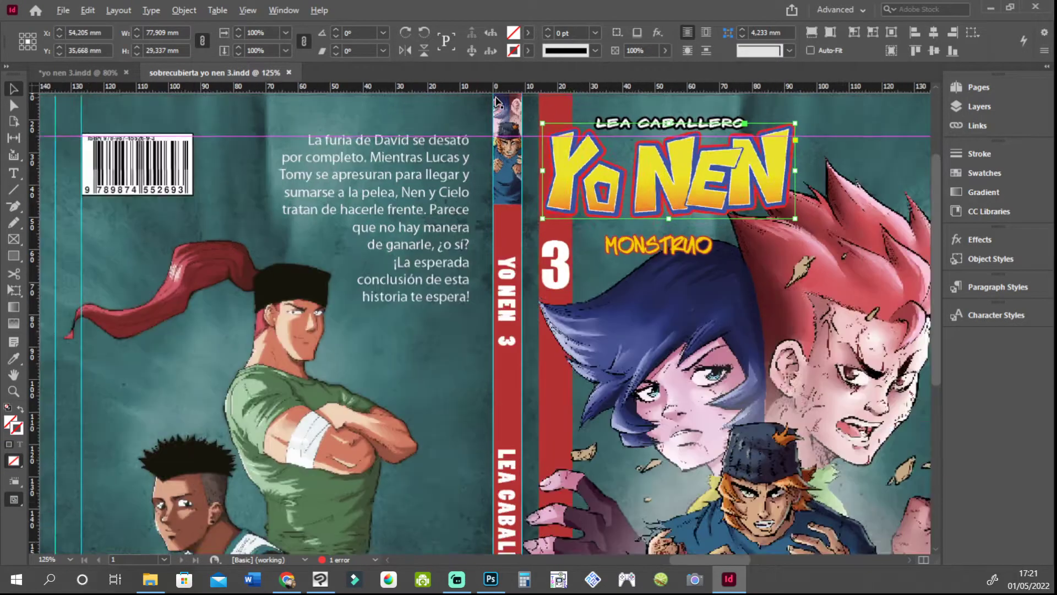
scroll(525, 131, up, 3)
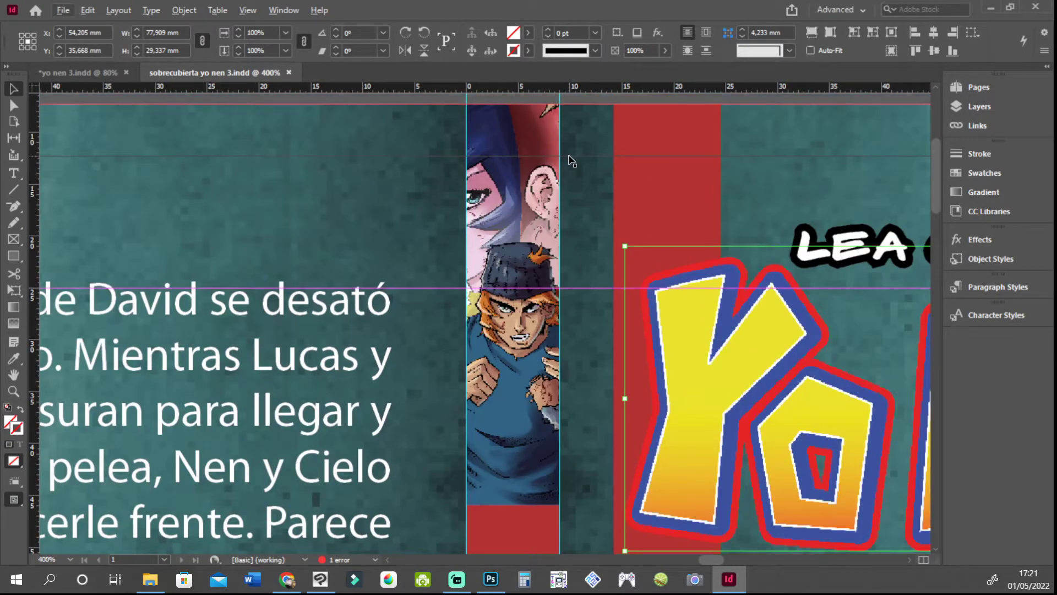
alt+scroll(573, 161, down, 4)
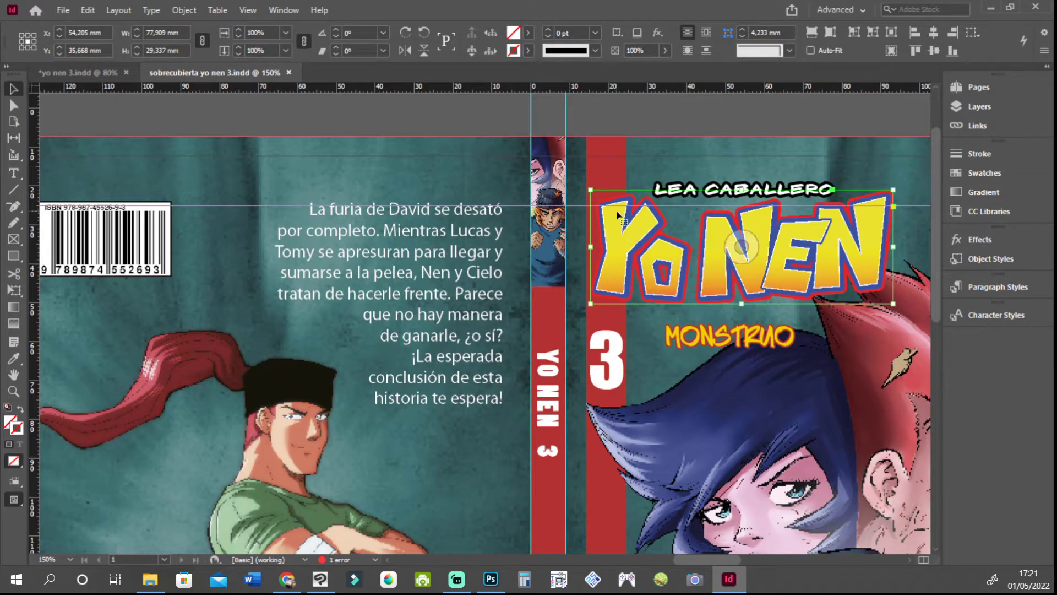
Step: Examine the back cover's synopsis text, barcode, two-character illustration and Purple Books logo
scroll(551, 231, down, 1)
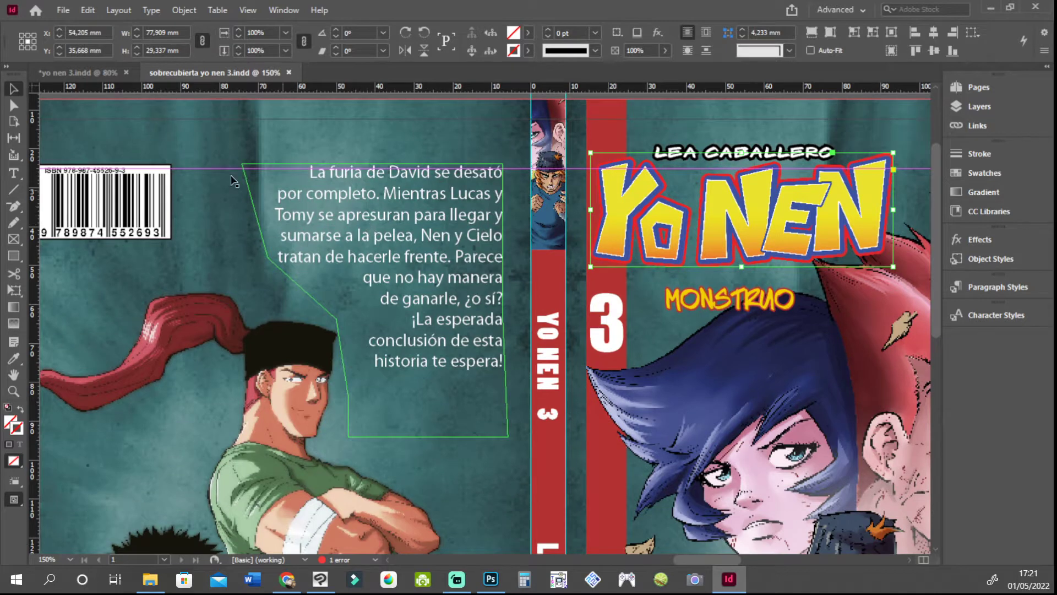
alt+scroll(170, 219, down, 1)
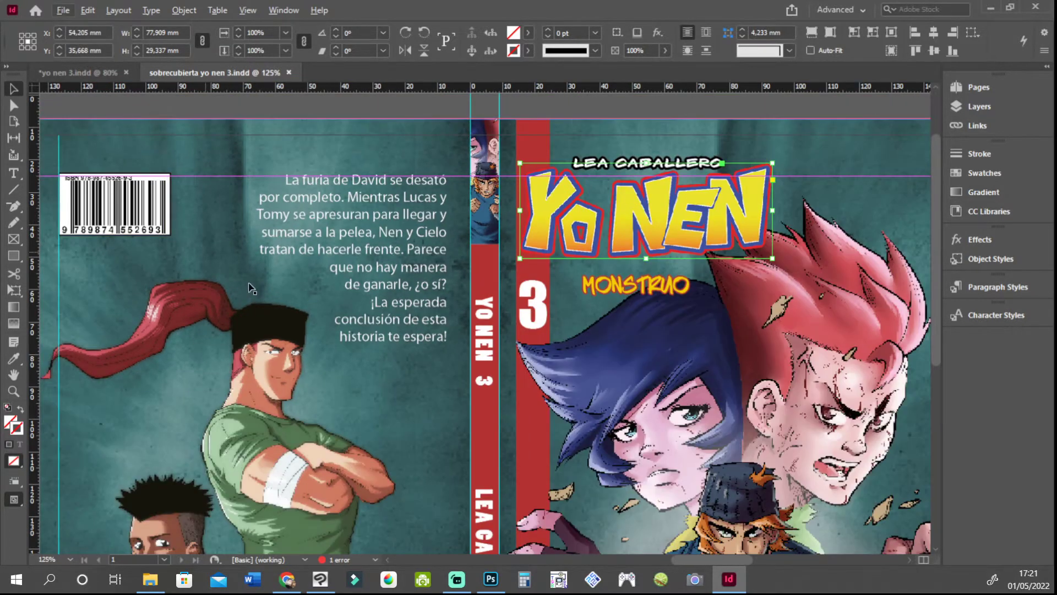
drag(715, 559, 699, 561)
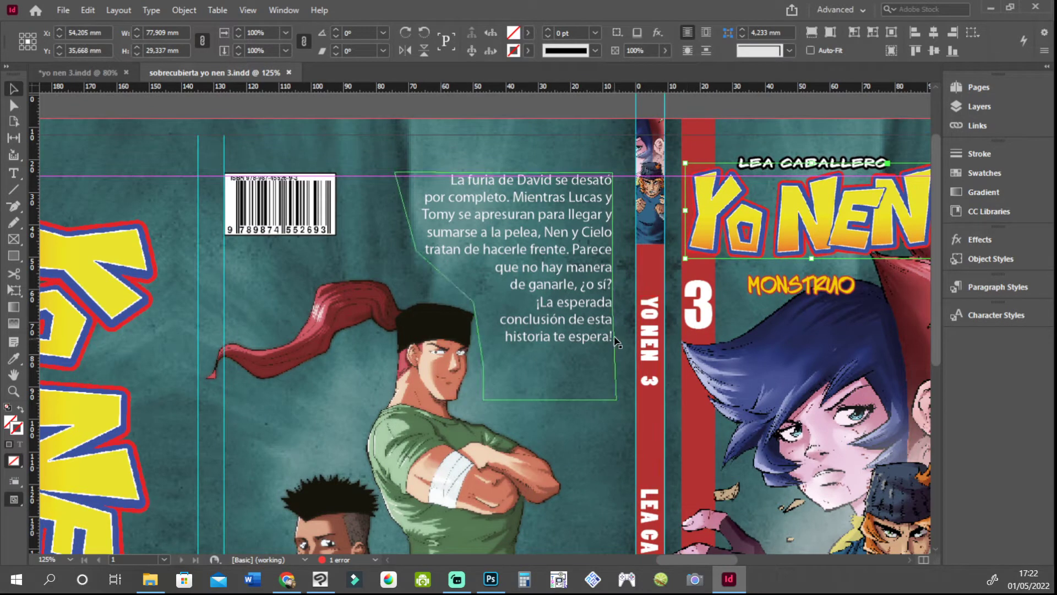
scroll(529, 237, down, 5)
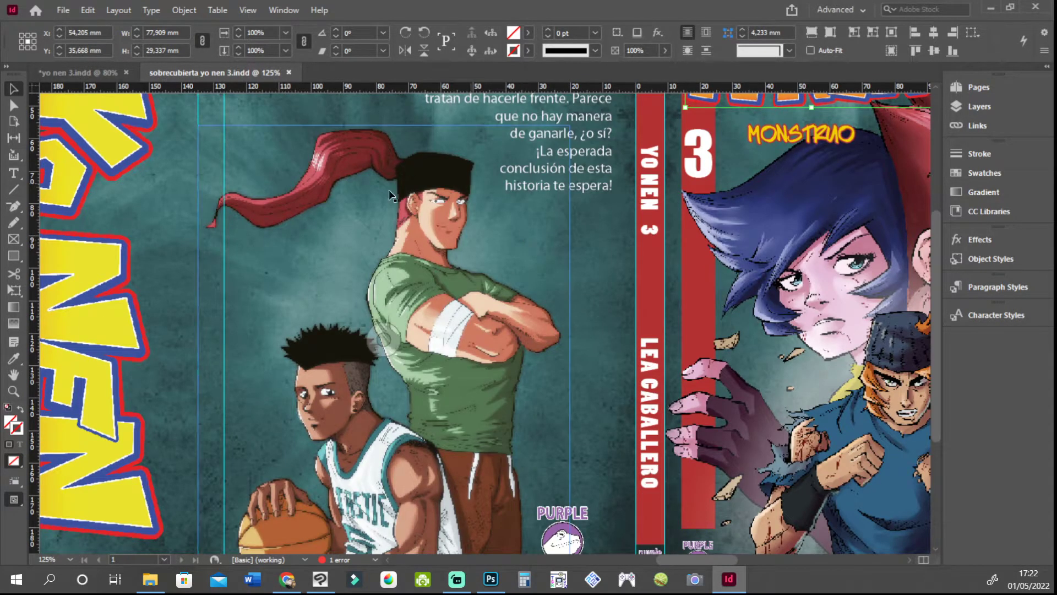
scroll(522, 247, down, 1)
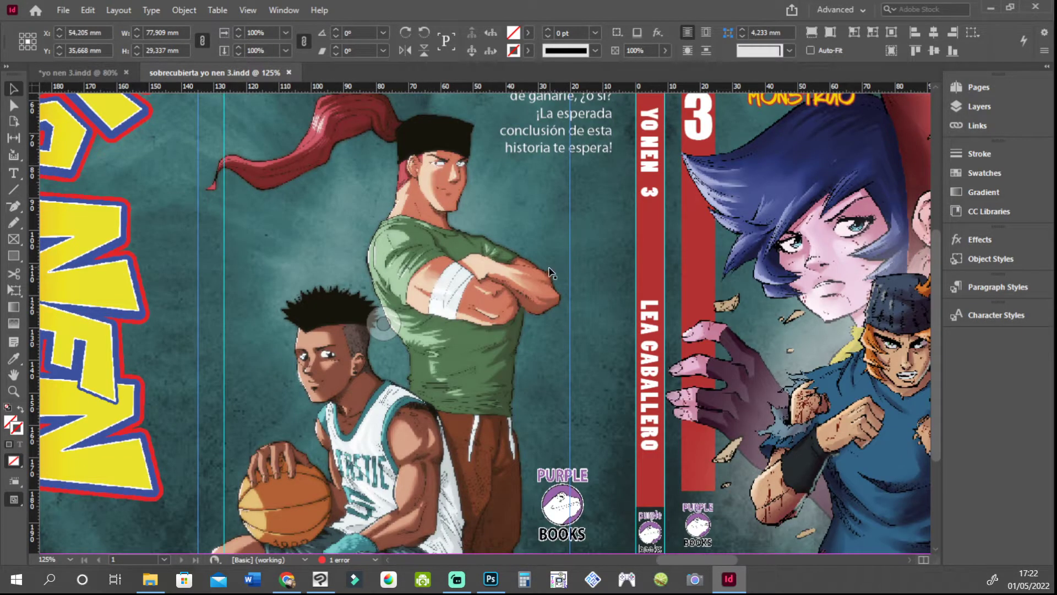
scroll(551, 269, down, 1)
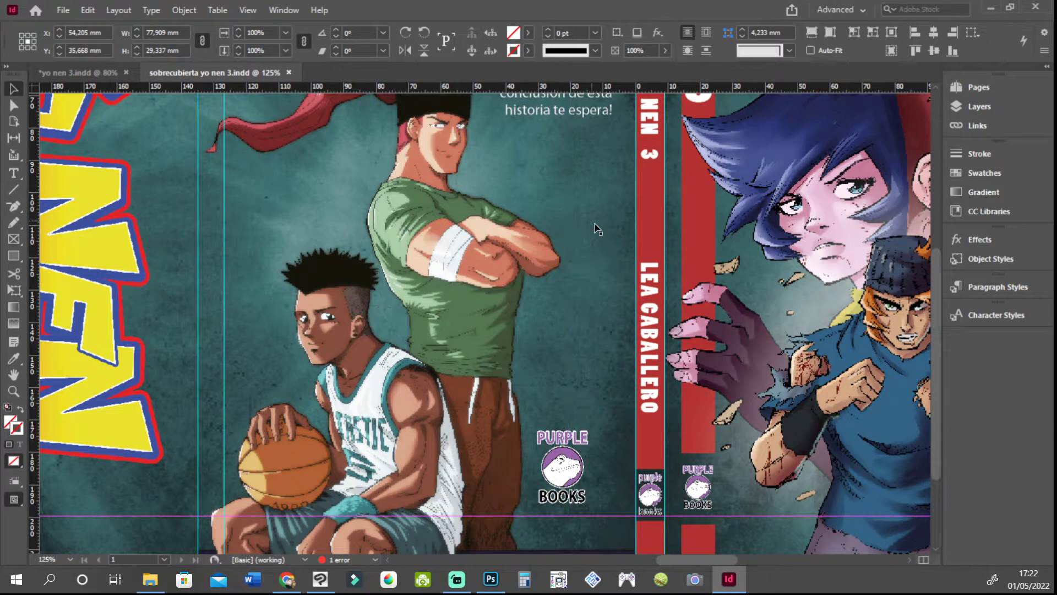
scroll(597, 231, down, 1)
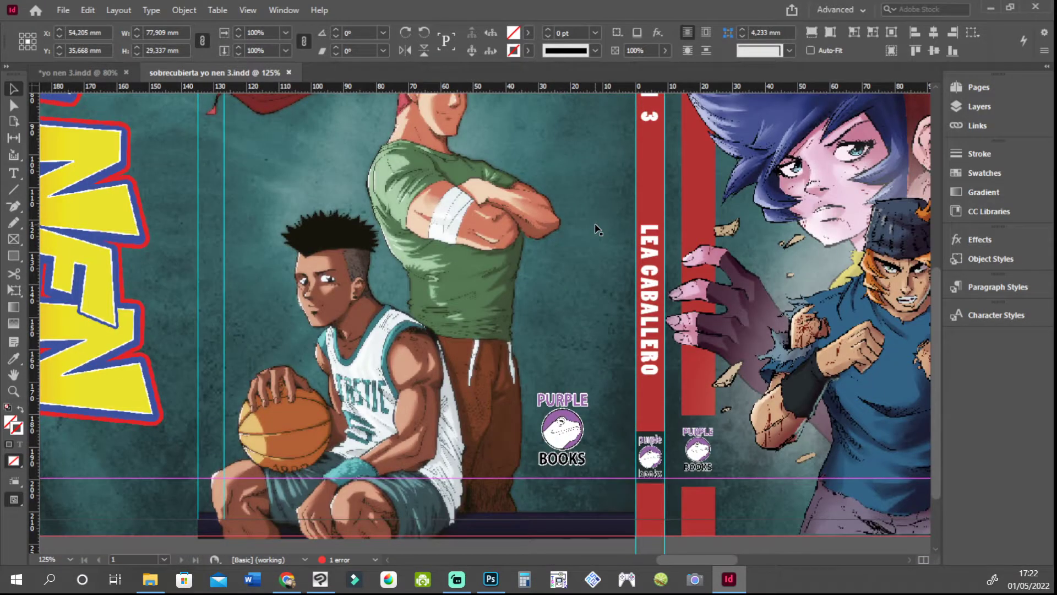
scroll(597, 231, up, 1)
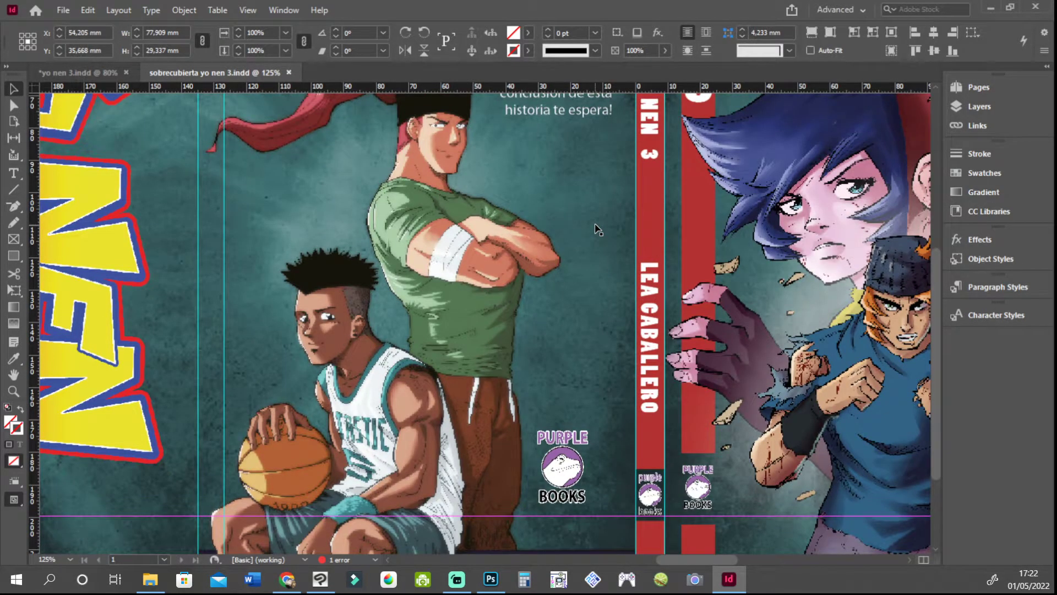
scroll(597, 230, up, 2)
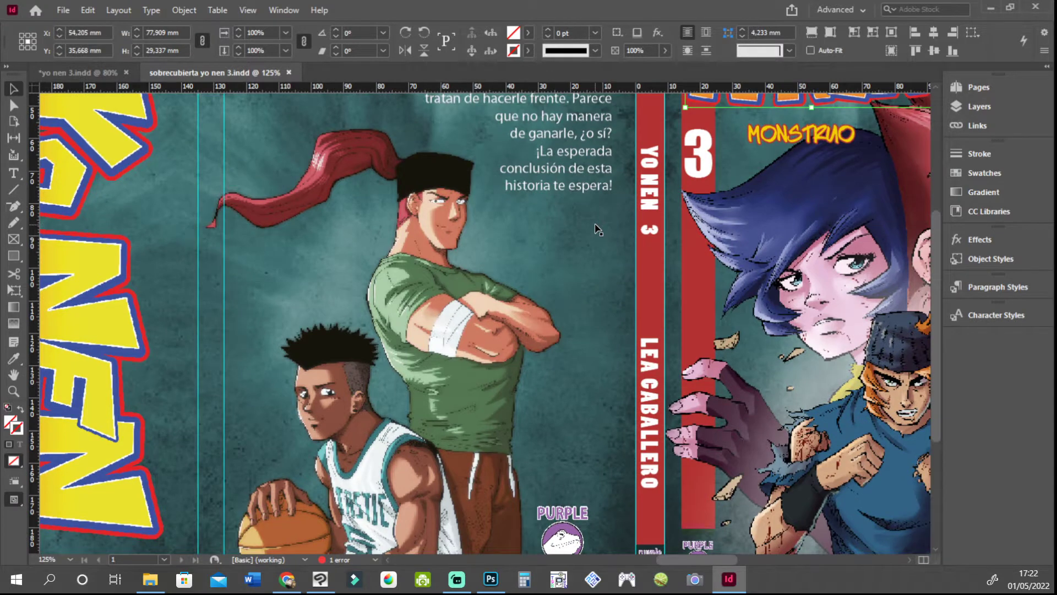
Step: Select the synopsis text frame on the back cover to inspect its contour beside the character artwork
key(ctrl+minus)
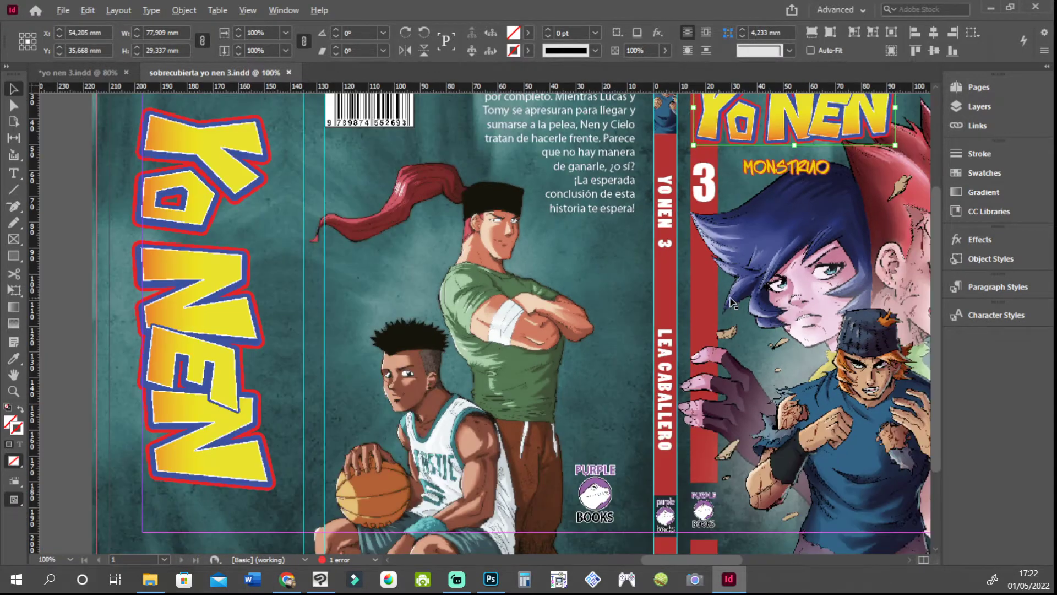
mouse_move(659, 557)
mouse_down()
mouse_move(688, 556)
mouse_move(669, 551)
mouse_up()
scroll(502, 219, up, 2)
scroll(502, 219, up, 1)
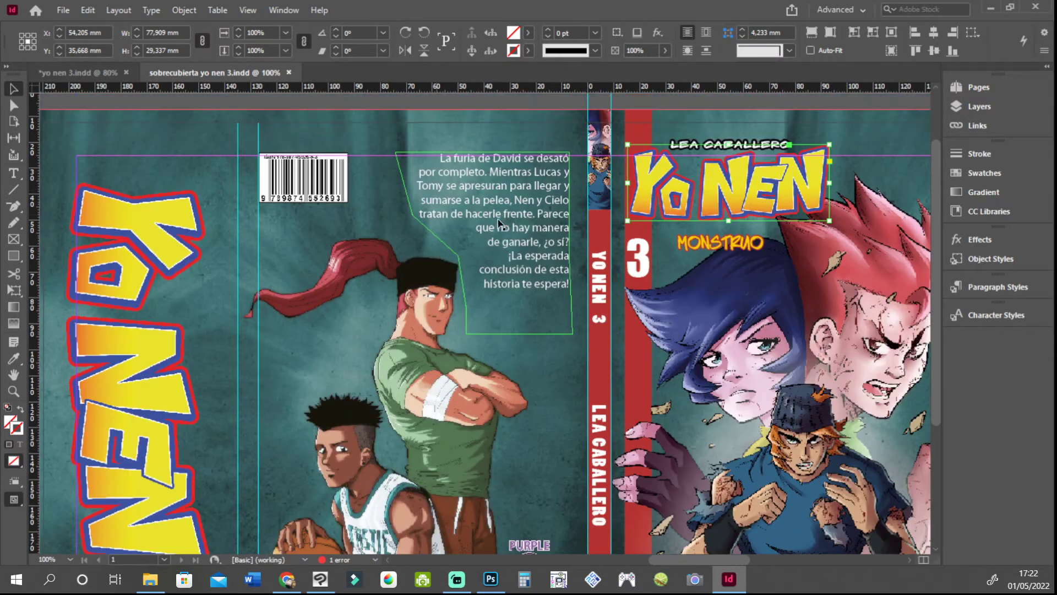
click(502, 209)
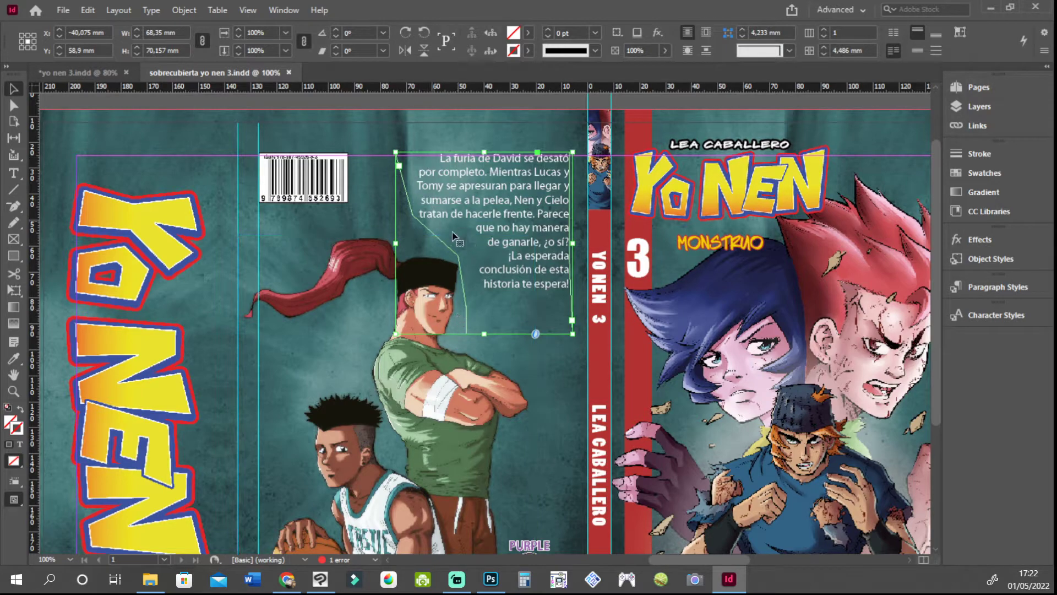
Step: Select the Purple Books logo at the foot of the back cover and inspect its placement
scroll(482, 293, down, 3)
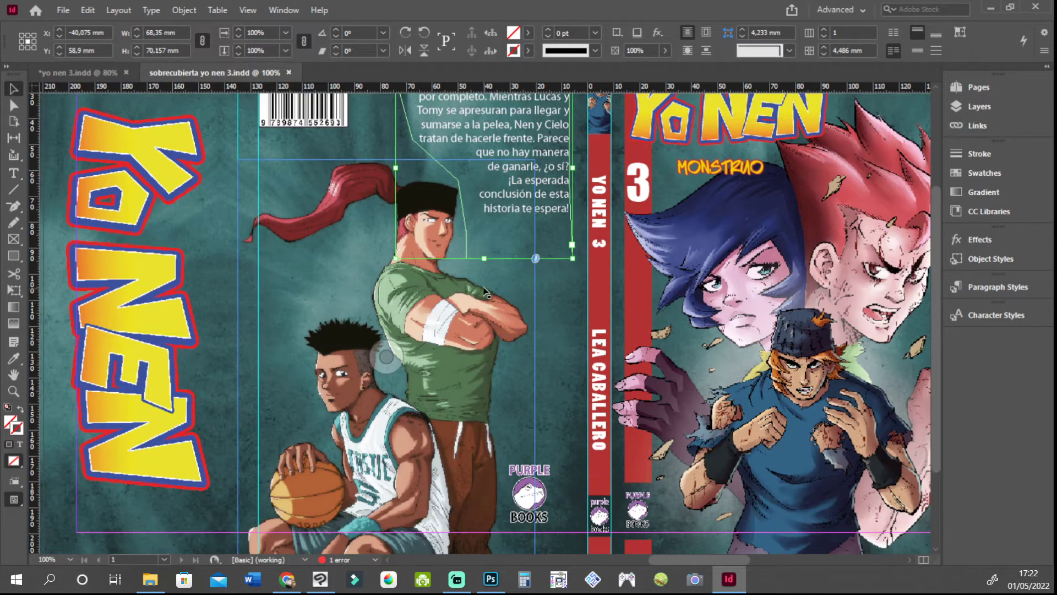
scroll(561, 313, down, 3)
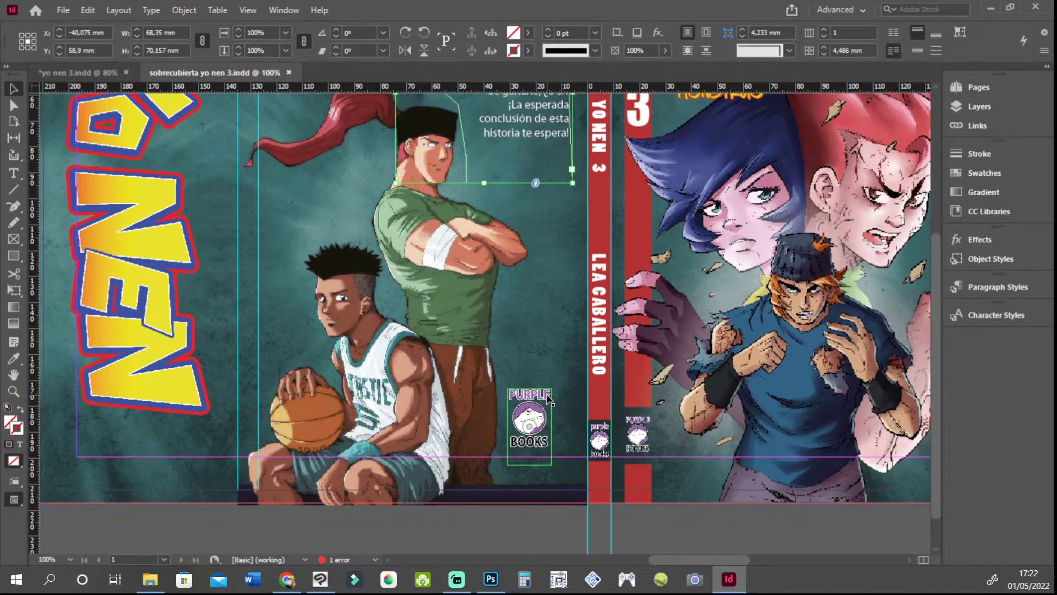
click(548, 399)
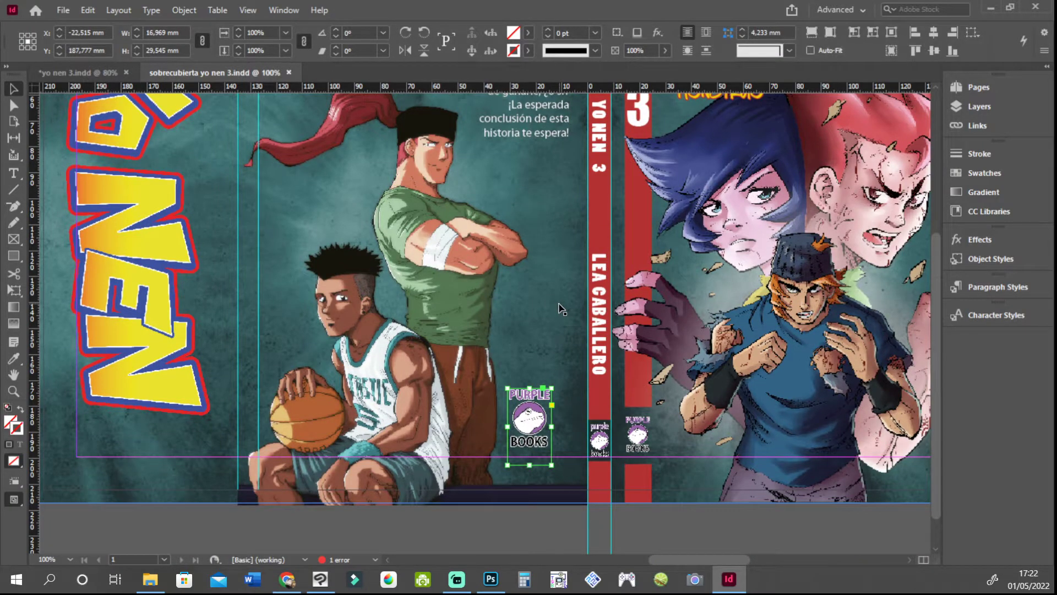
scroll(559, 308, up, 6)
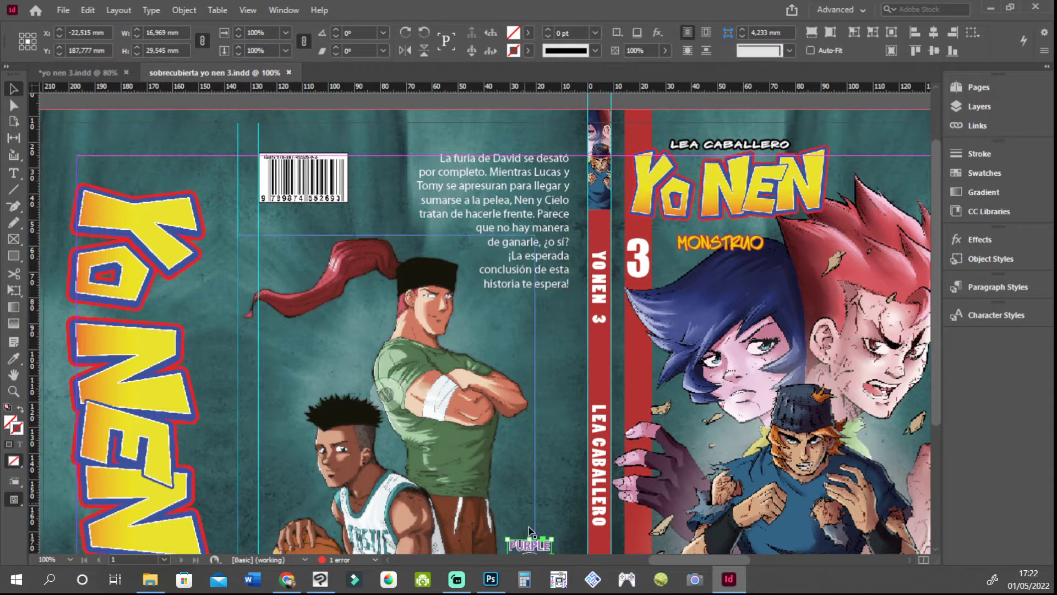
Step: Examine the red flap panel beside the front cover, with its brick-wall image and author's note
drag(666, 560, 692, 558)
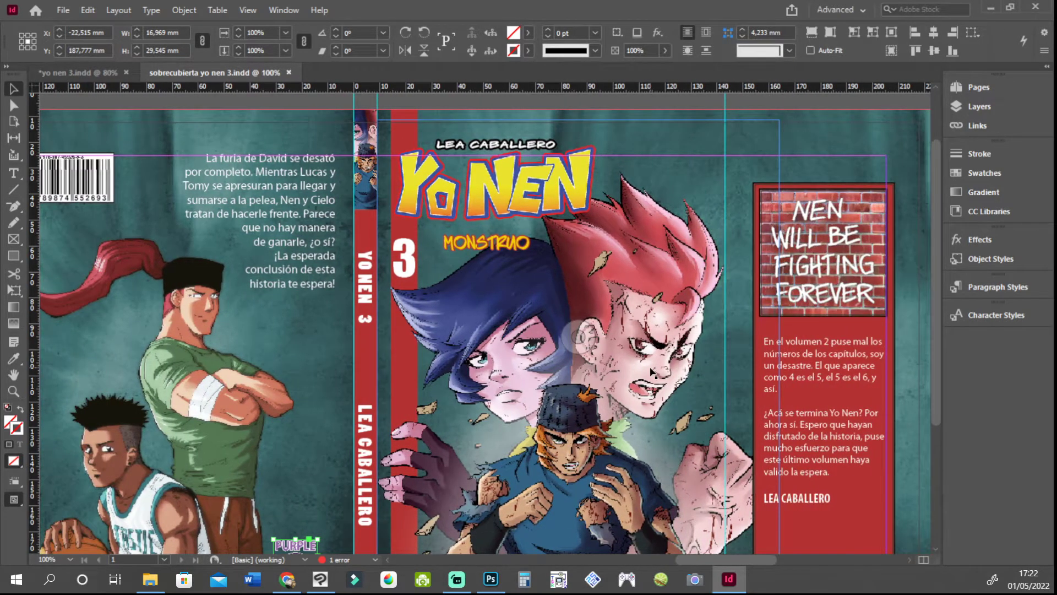
scroll(631, 298, down, 2)
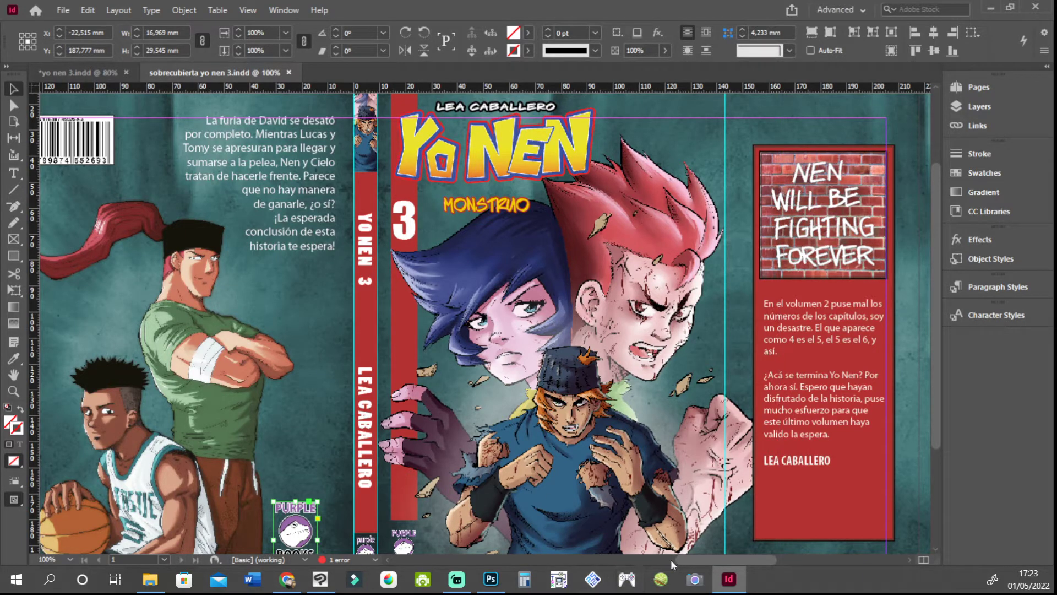
drag(676, 557, 669, 560)
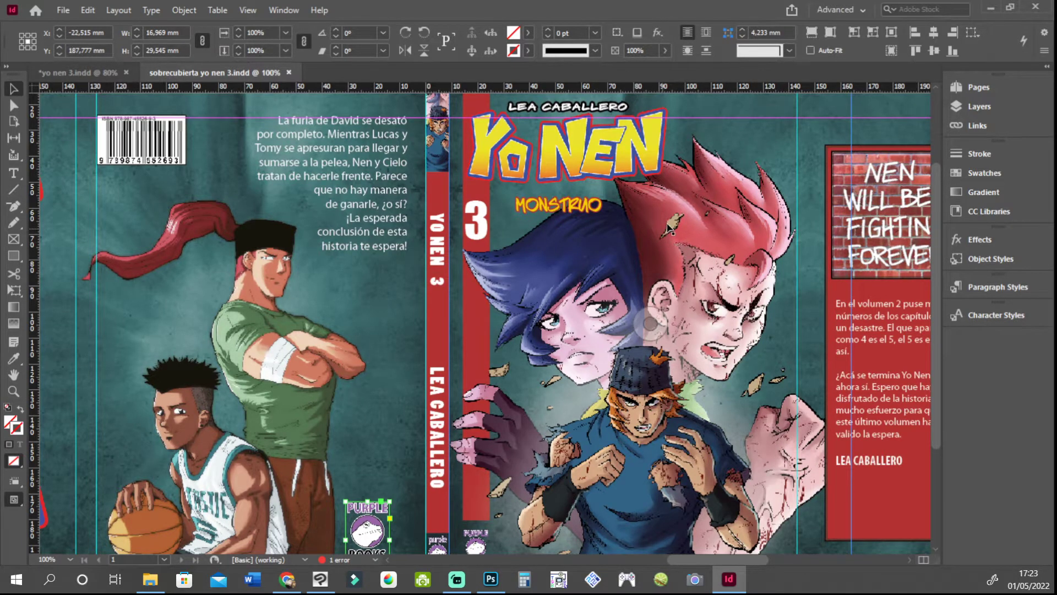
scroll(669, 228, down, 1)
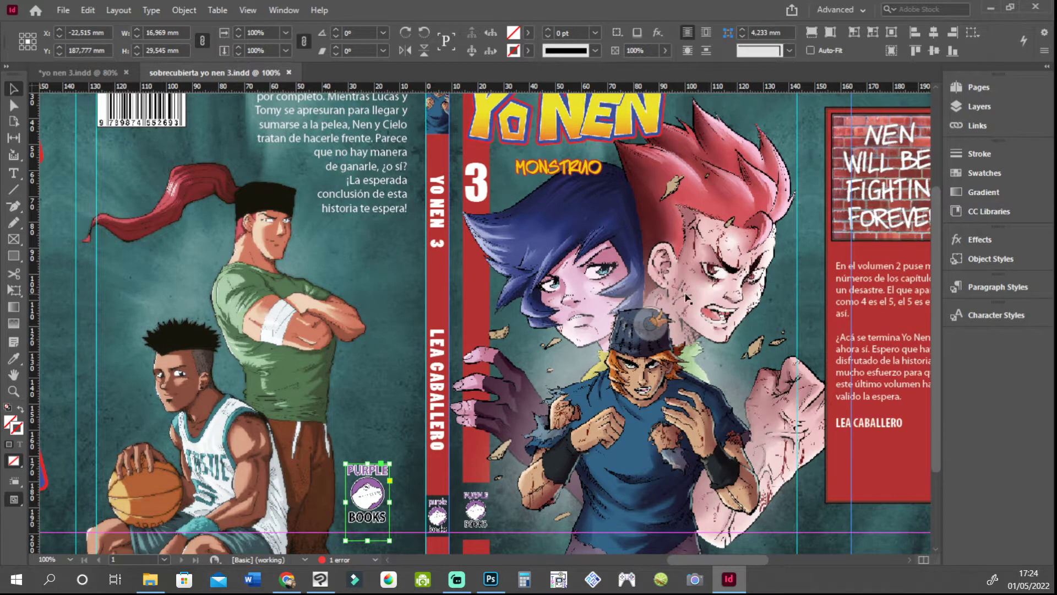
Step: Review the dust jacket's front cover, spine, back cover and both flaps as one continuous layout
scroll(687, 298, up, 3)
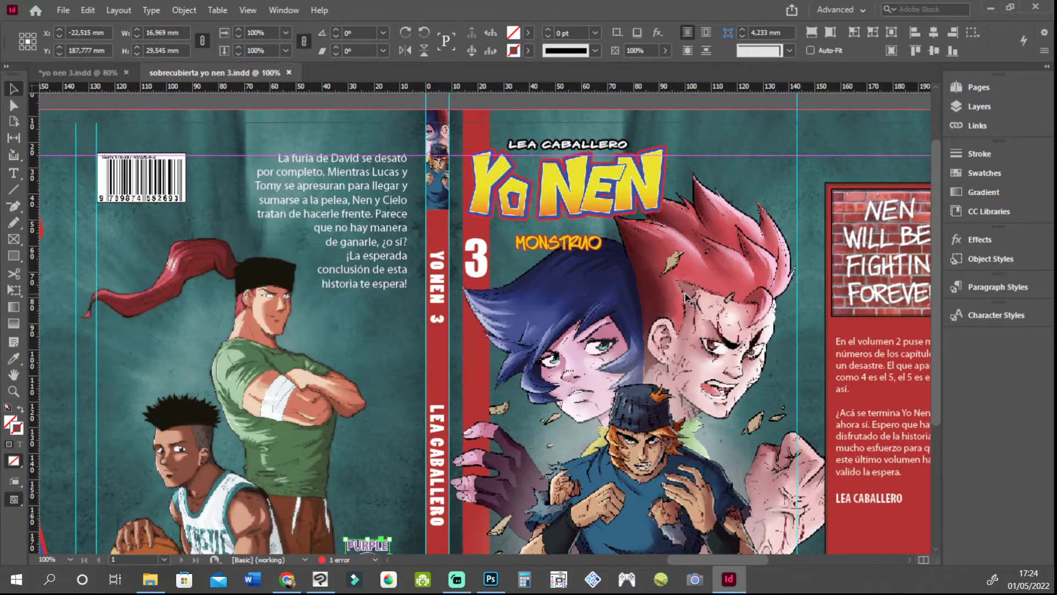
scroll(687, 298, down, 4)
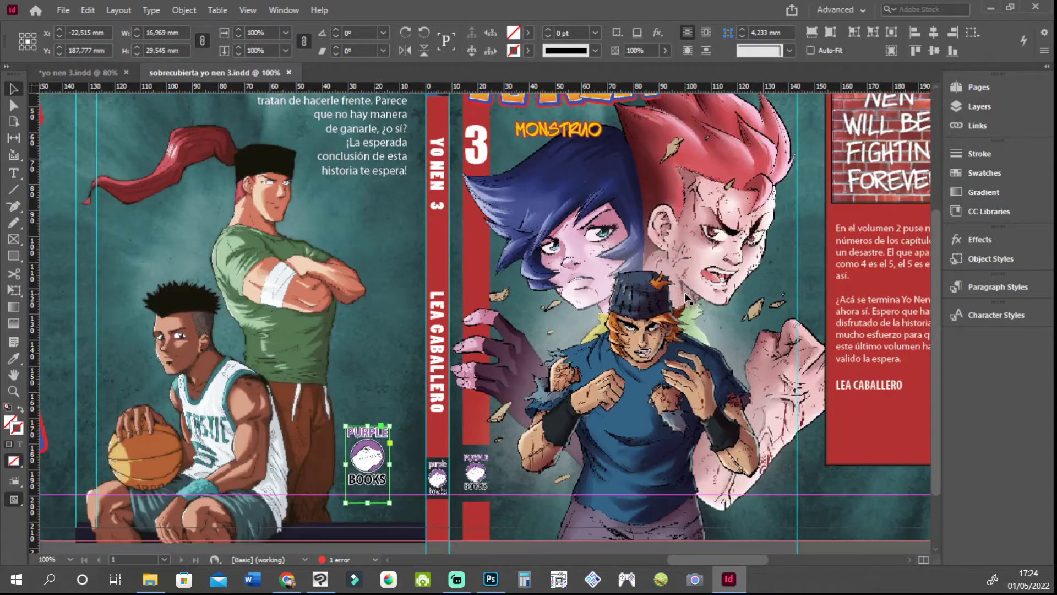
scroll(682, 561, left, 4)
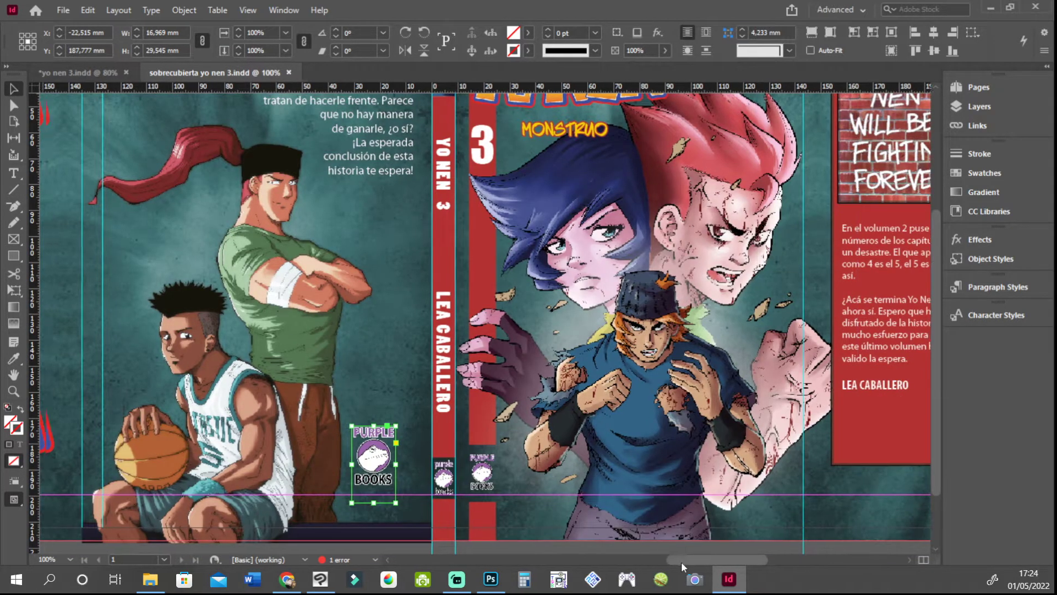
scroll(666, 568, left, 1)
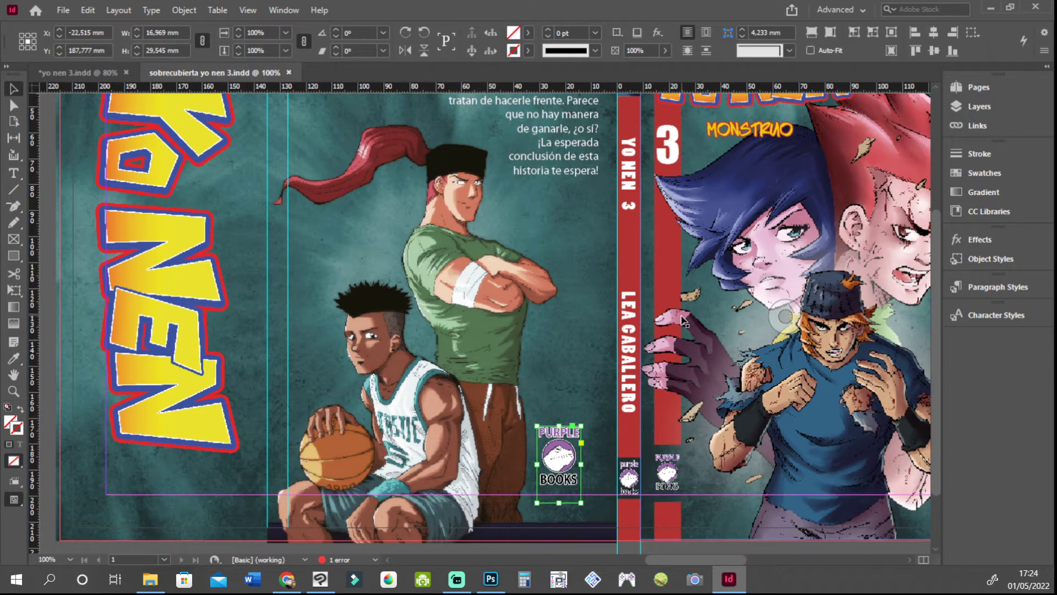
scroll(738, 291, up, 3)
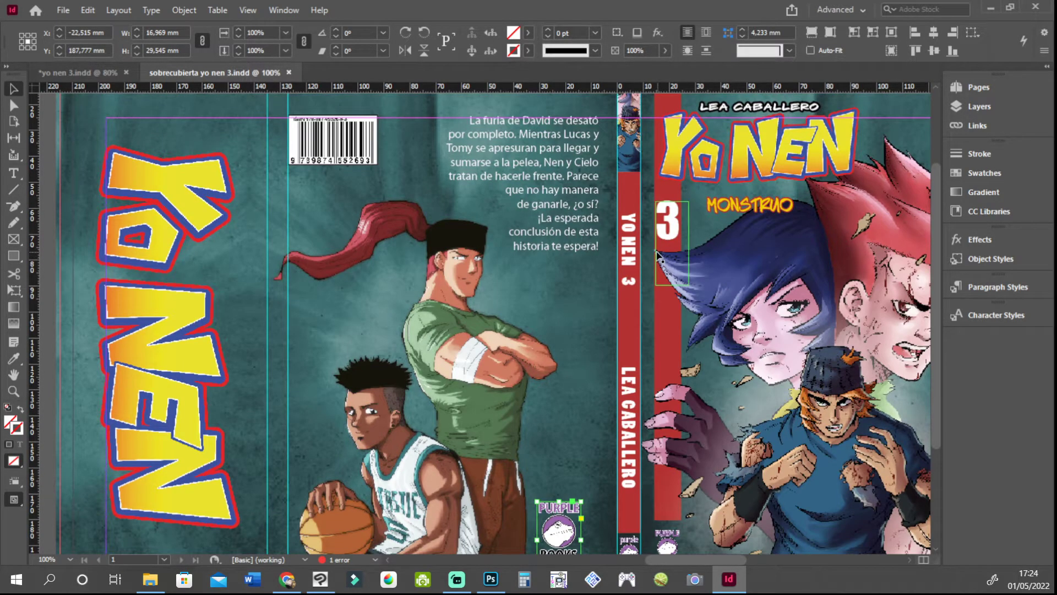
drag(661, 559, 687, 557)
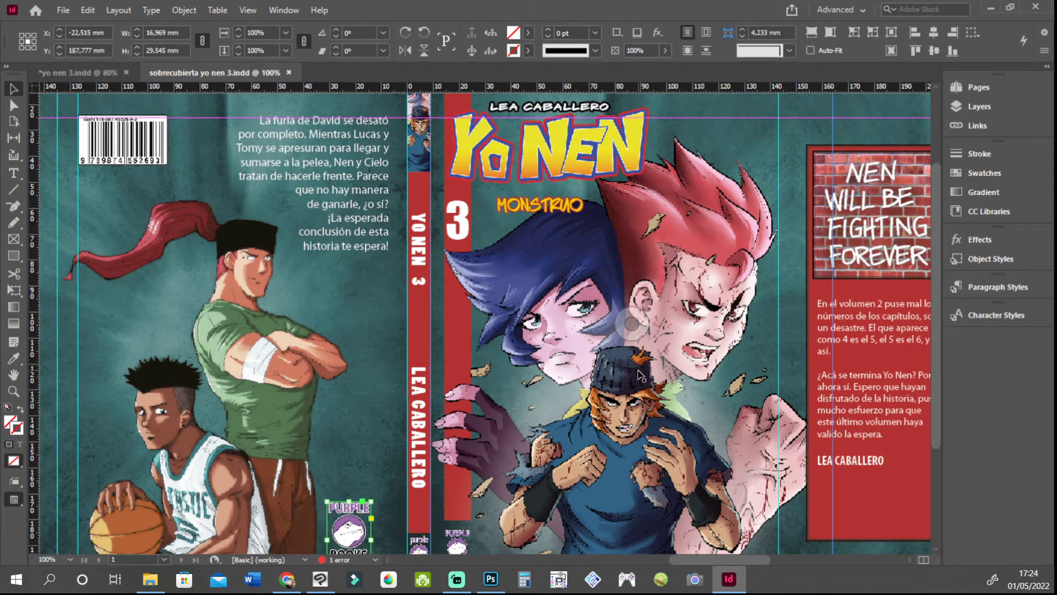
Step: Switch to Photoshop and enlarge the blue inner cover in cubierta yo nen 3.psd to 57.69%
click(491, 581)
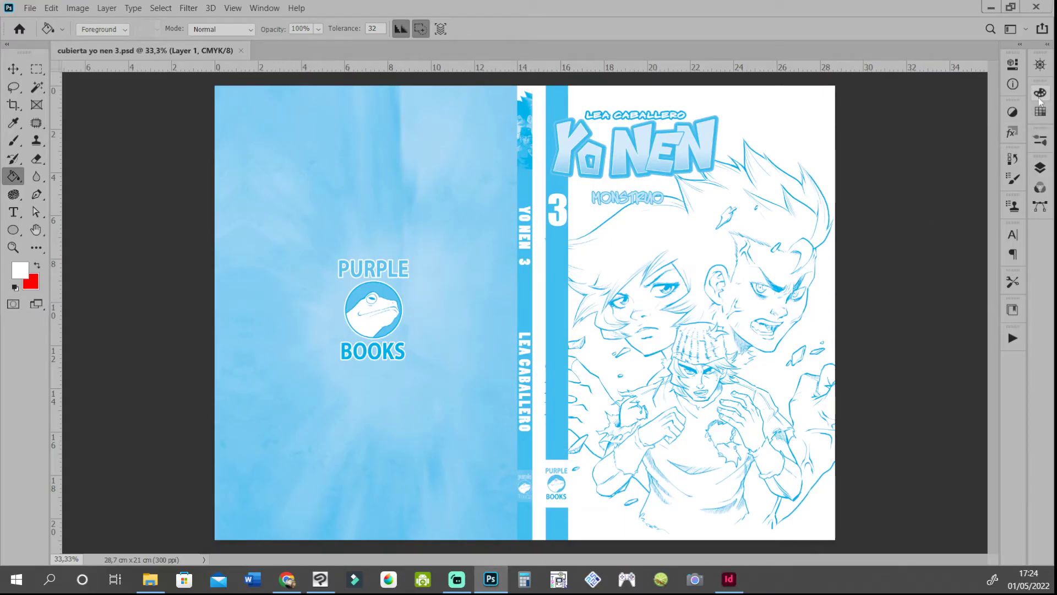
click(1040, 64)
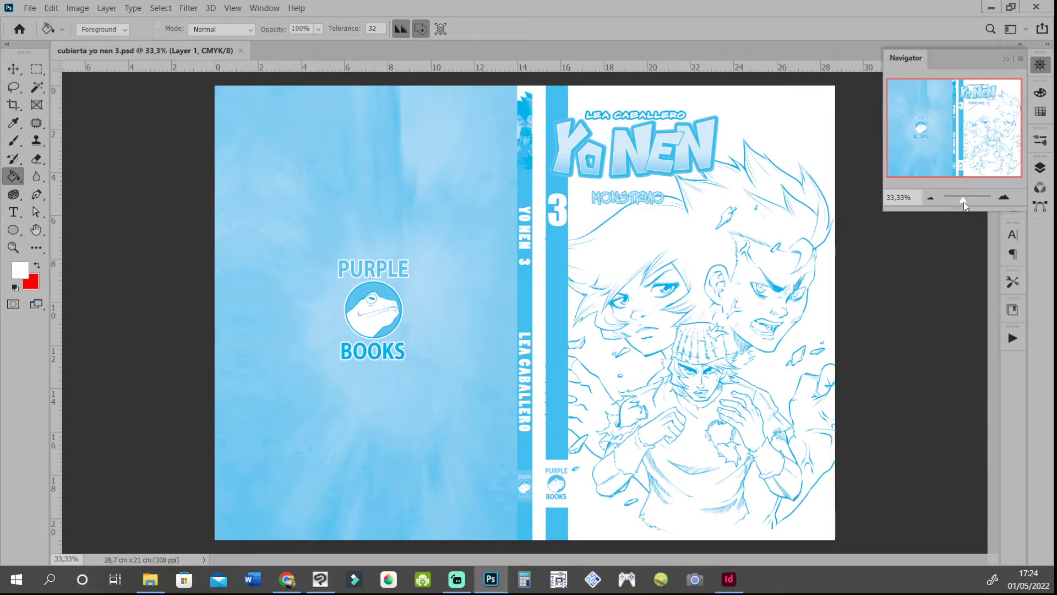
drag(964, 199, 965, 199)
drag(962, 156, 991, 138)
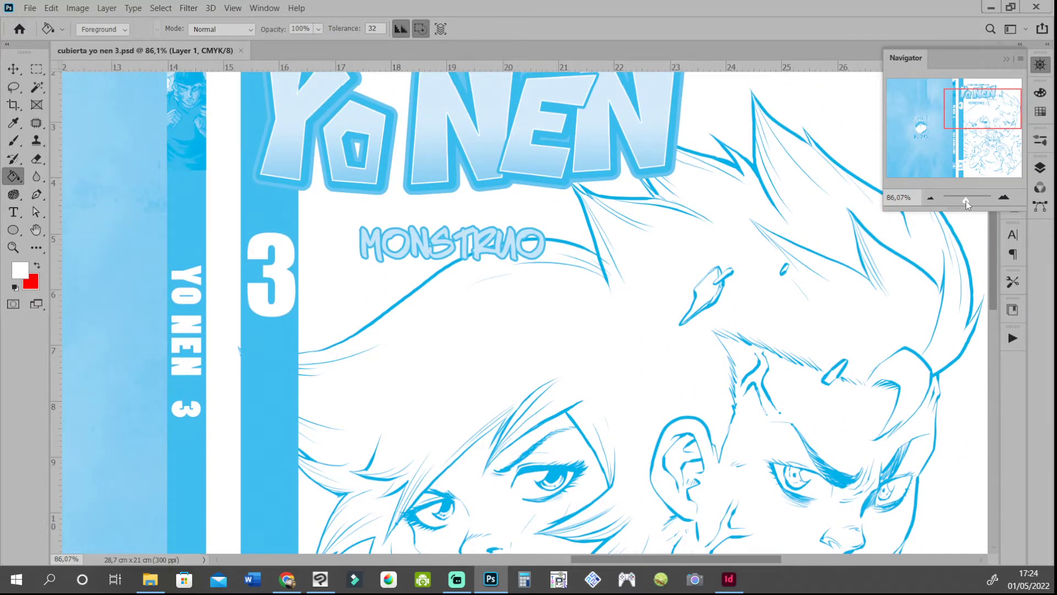
drag(966, 201, 967, 204)
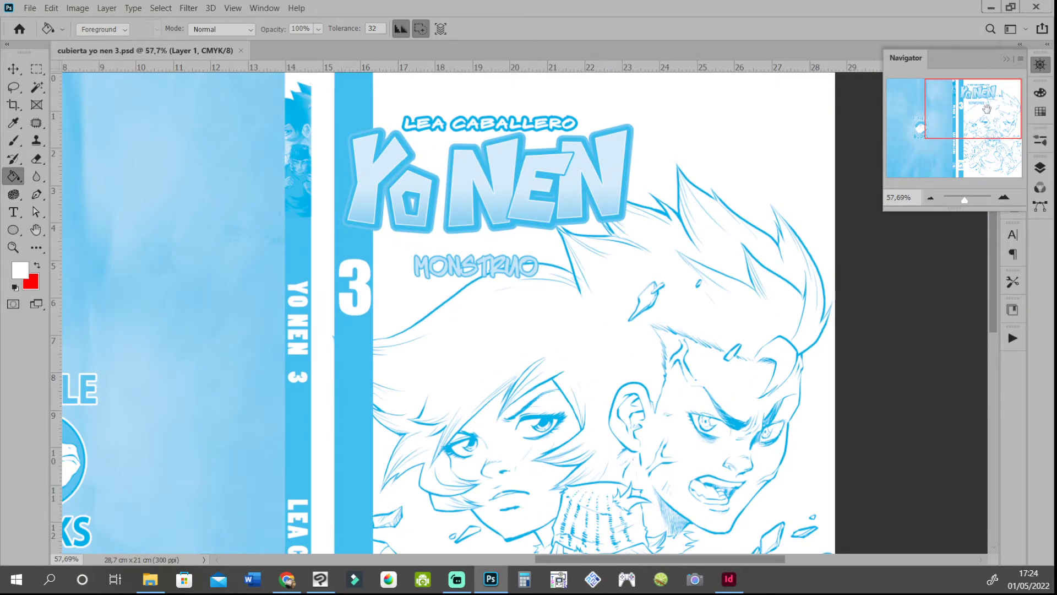
Step: Examine the blue line-art characters on the inner front cover, from the title area down to the lower edge
drag(987, 109, 968, 117)
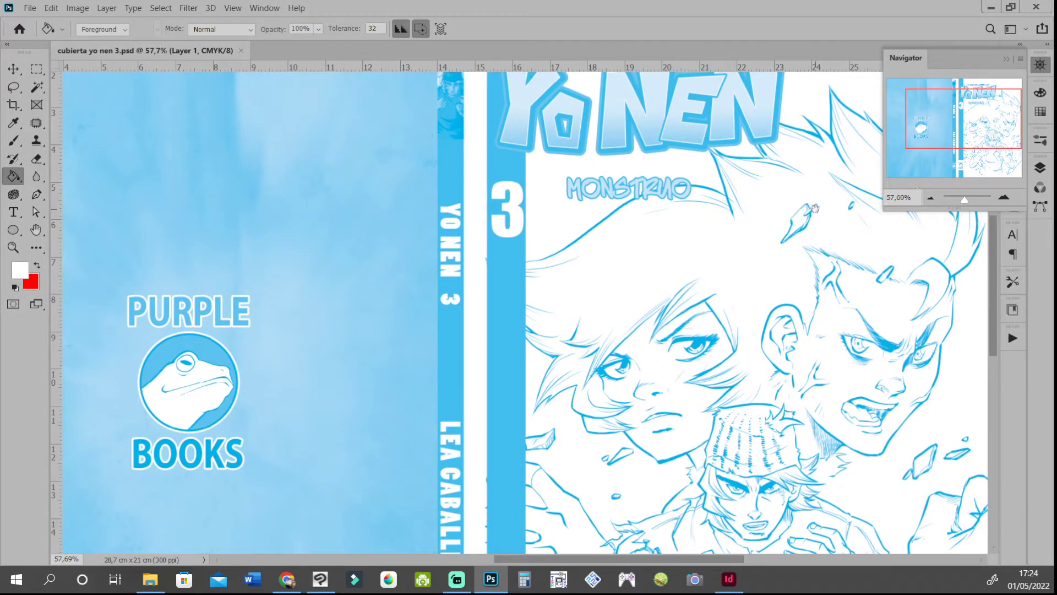
drag(825, 212, 690, 203)
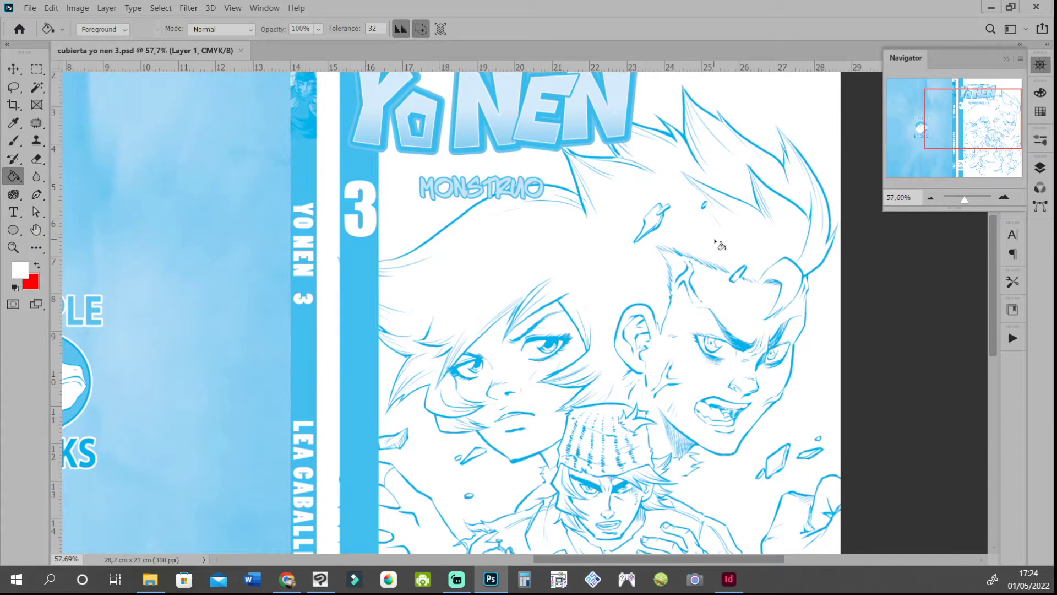
scroll(717, 244, down, 5)
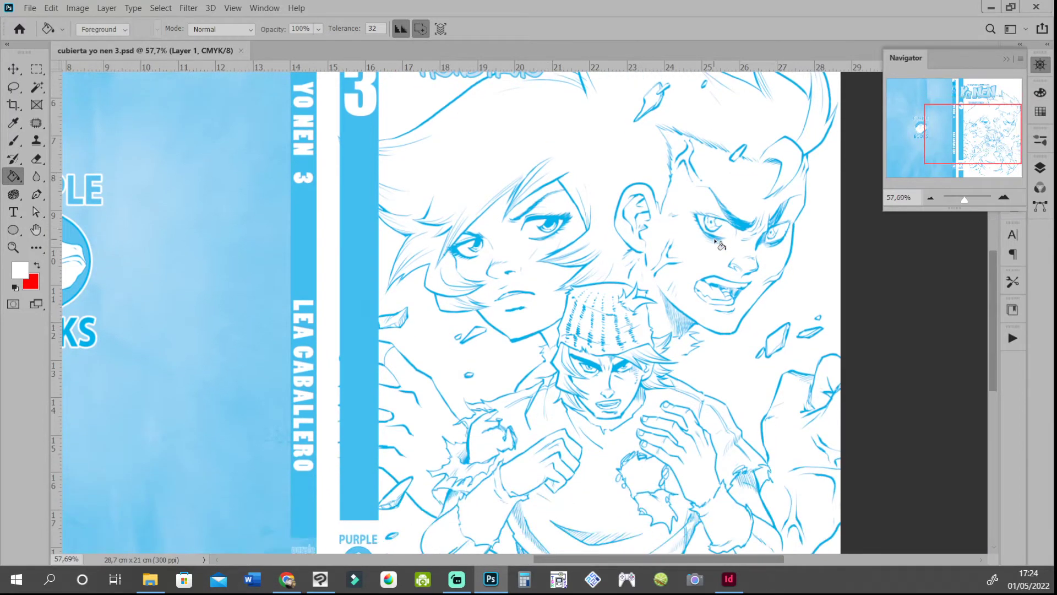
scroll(719, 244, down, 2)
scroll(719, 244, down, 2)
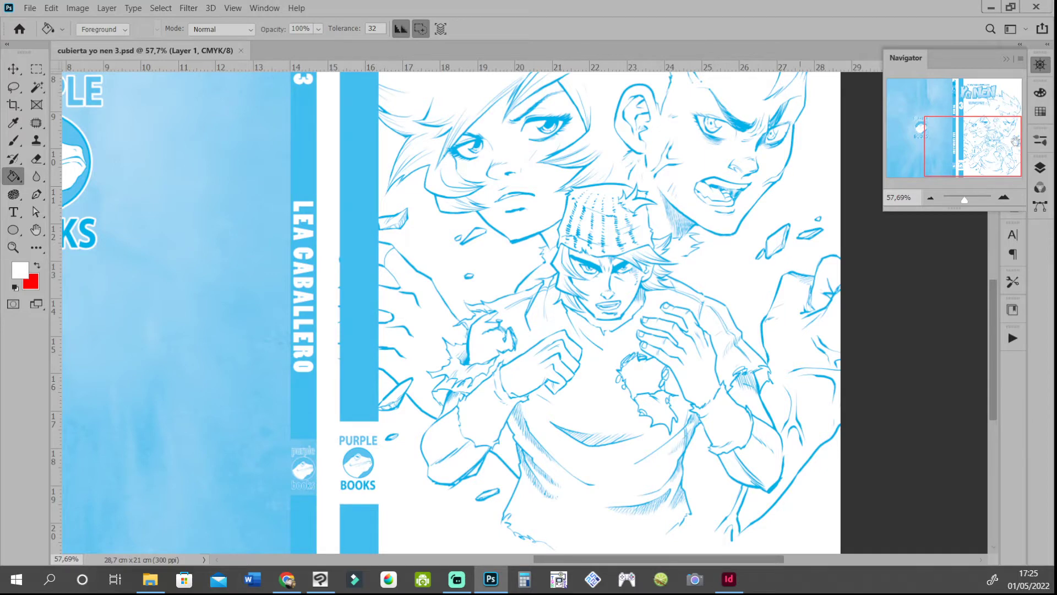
drag(1005, 149, 986, 187)
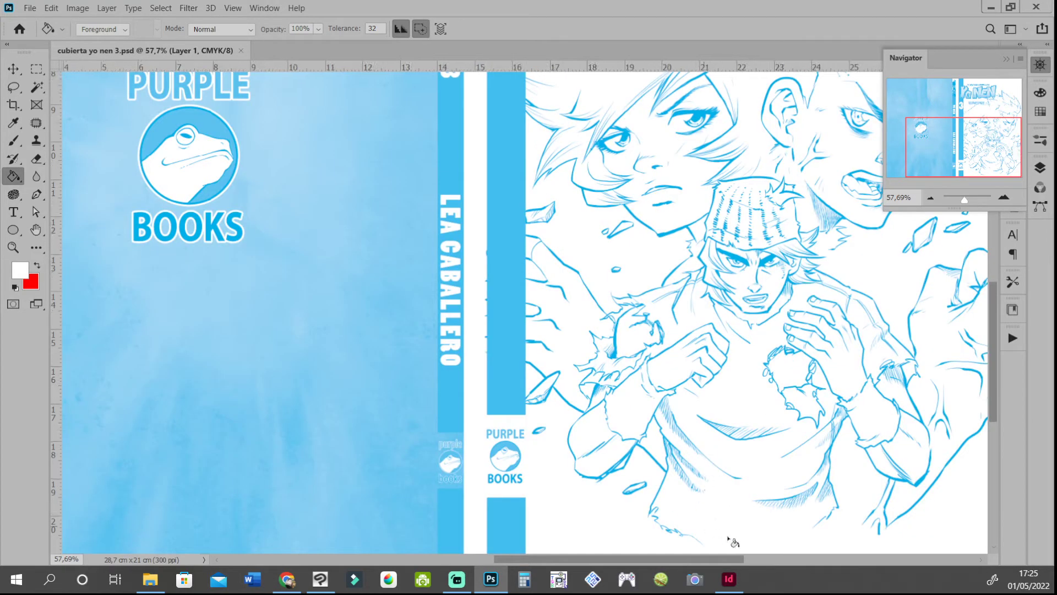
drag(670, 559, 727, 559)
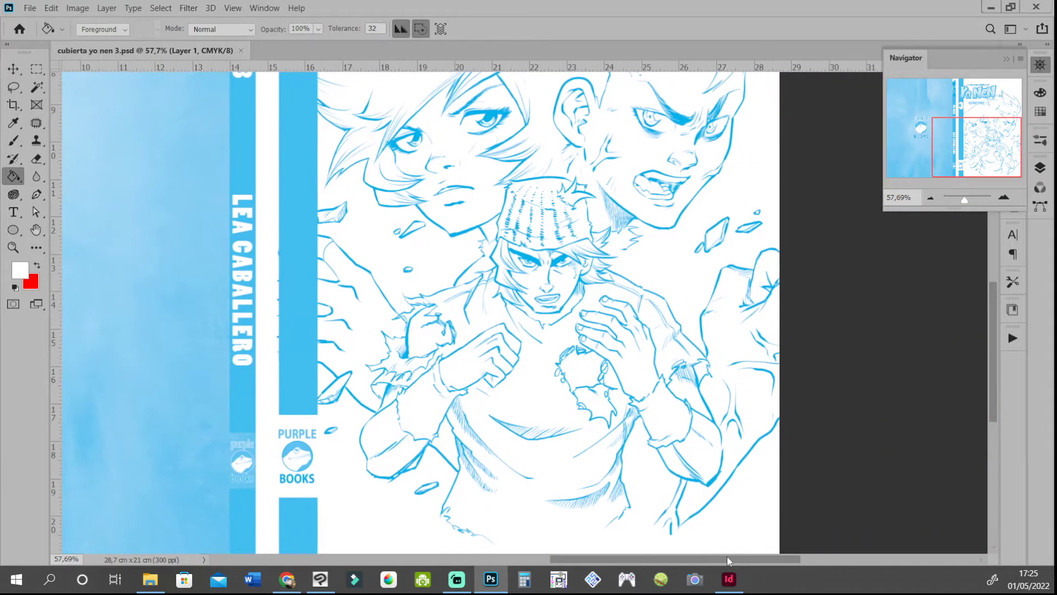
scroll(771, 326, up, 2)
scroll(773, 327, up, 5)
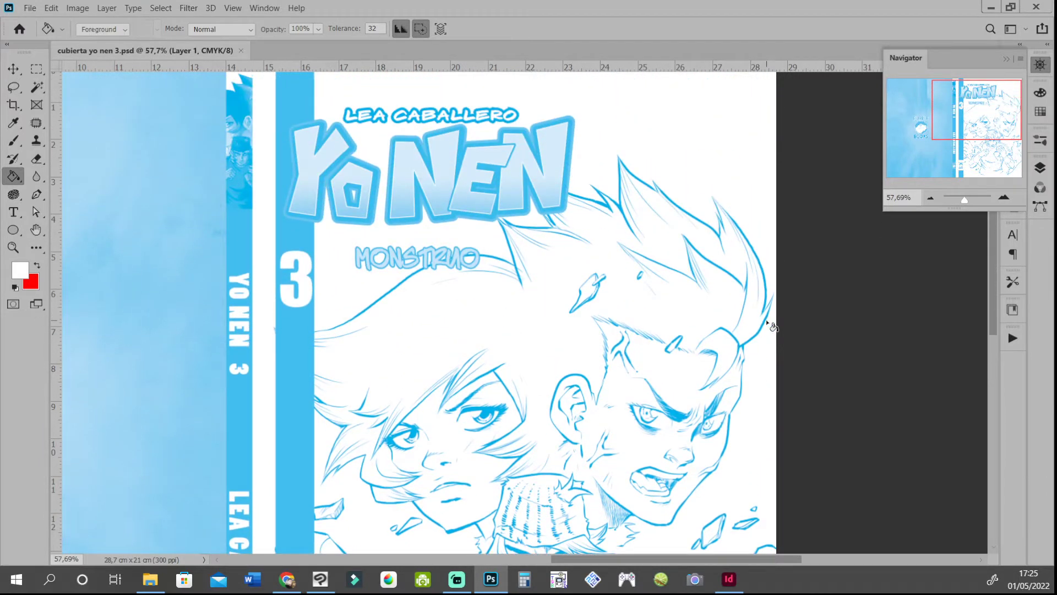
scroll(773, 327, down, 4)
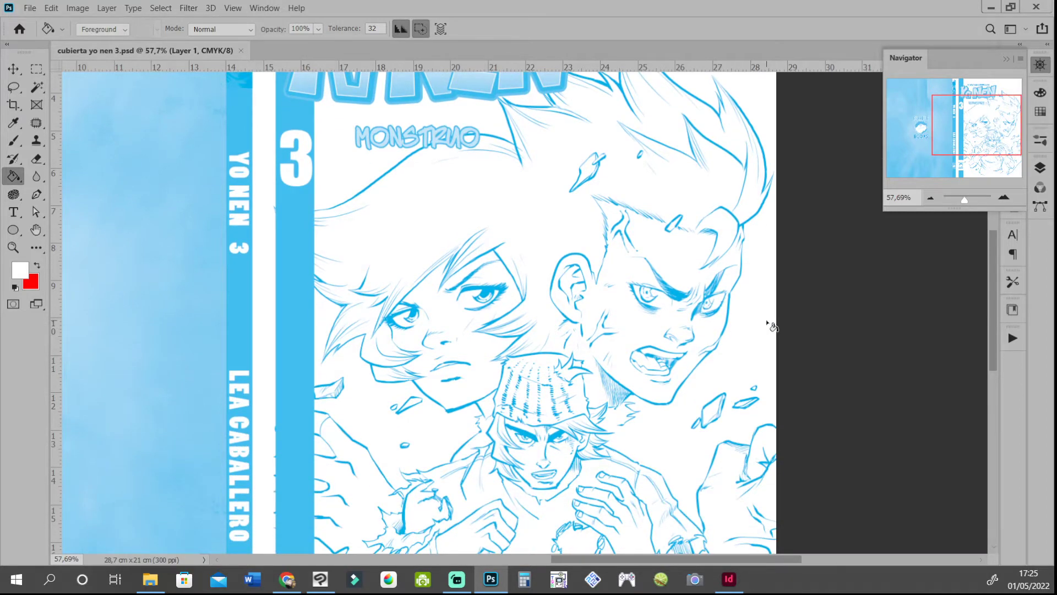
scroll(773, 327, down, 6)
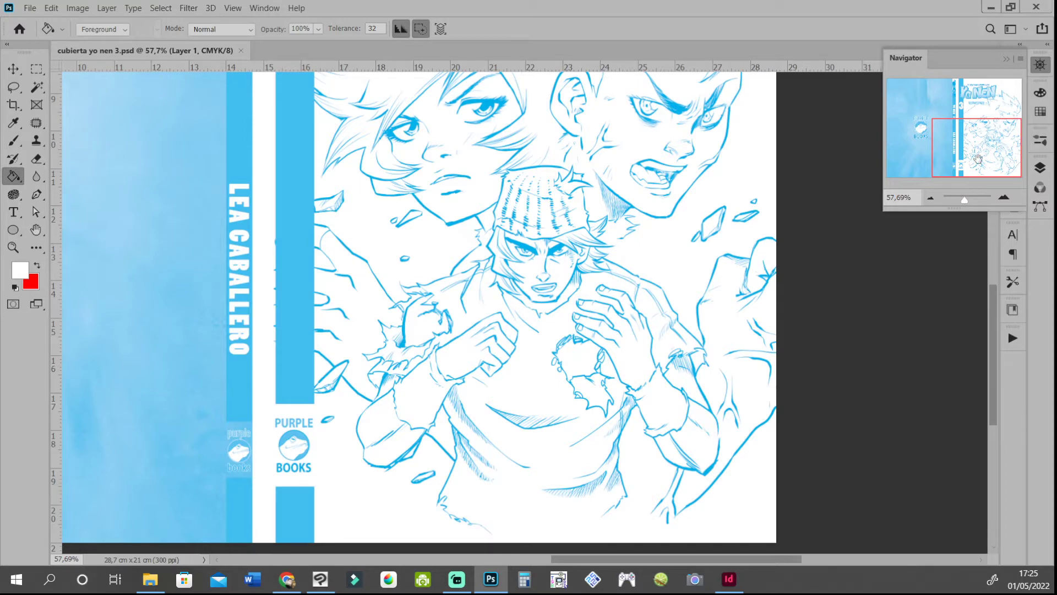
Step: Inspect the inner cover's title, spine lettering and the Purple Books logo centred on its back side
drag(988, 154, 1004, 113)
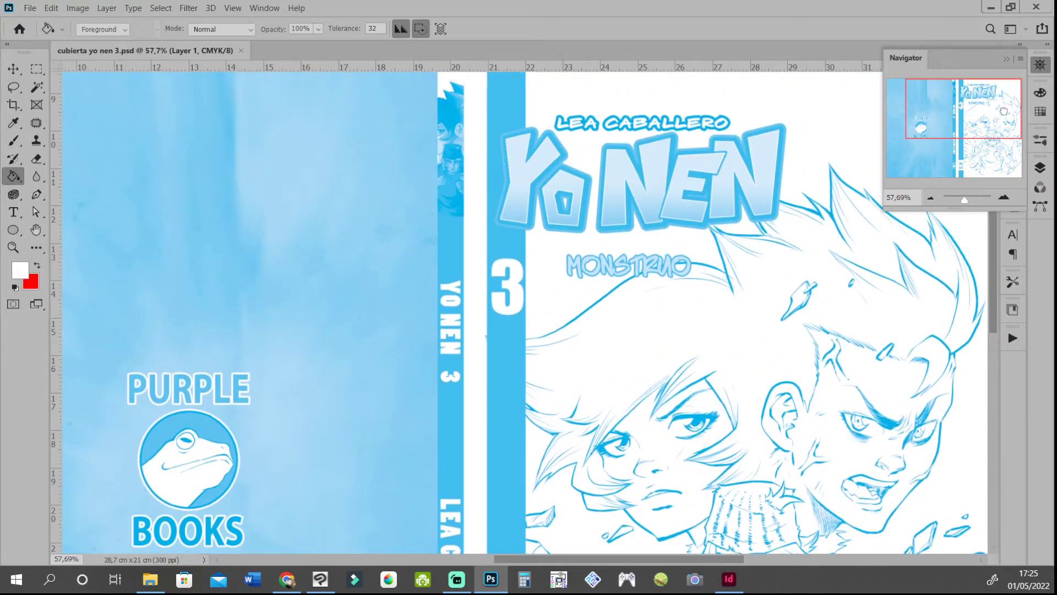
drag(812, 303, 644, 319)
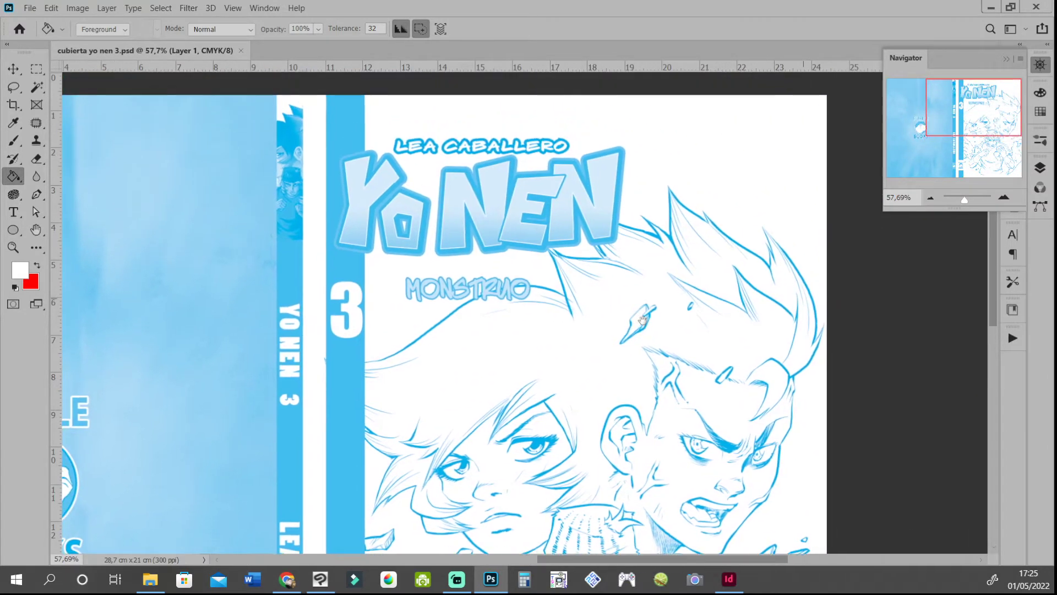
scroll(593, 385, down, 5)
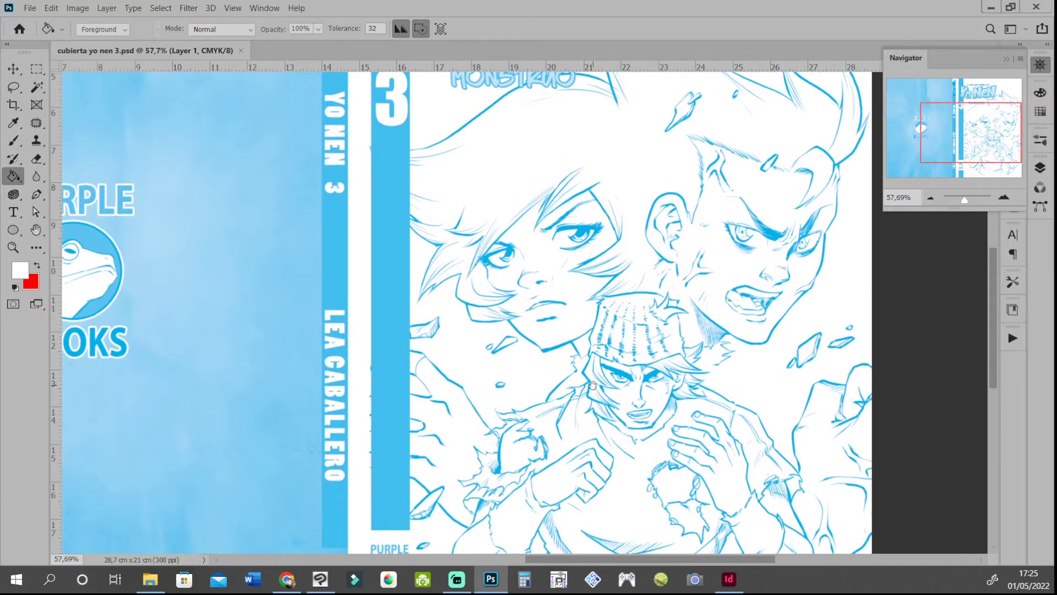
scroll(593, 385, left, 5)
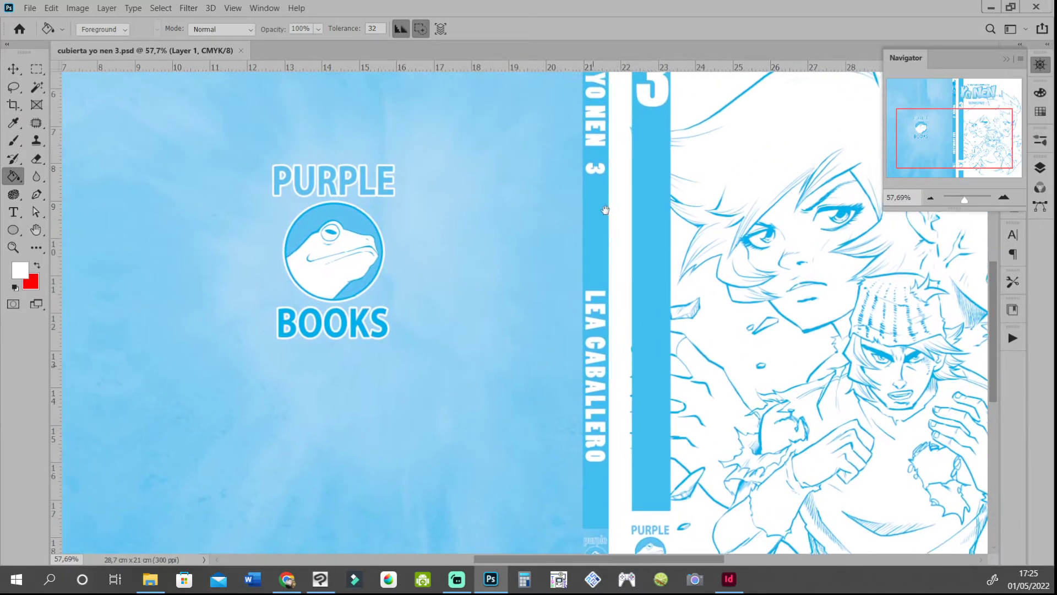
drag(606, 209, 606, 346)
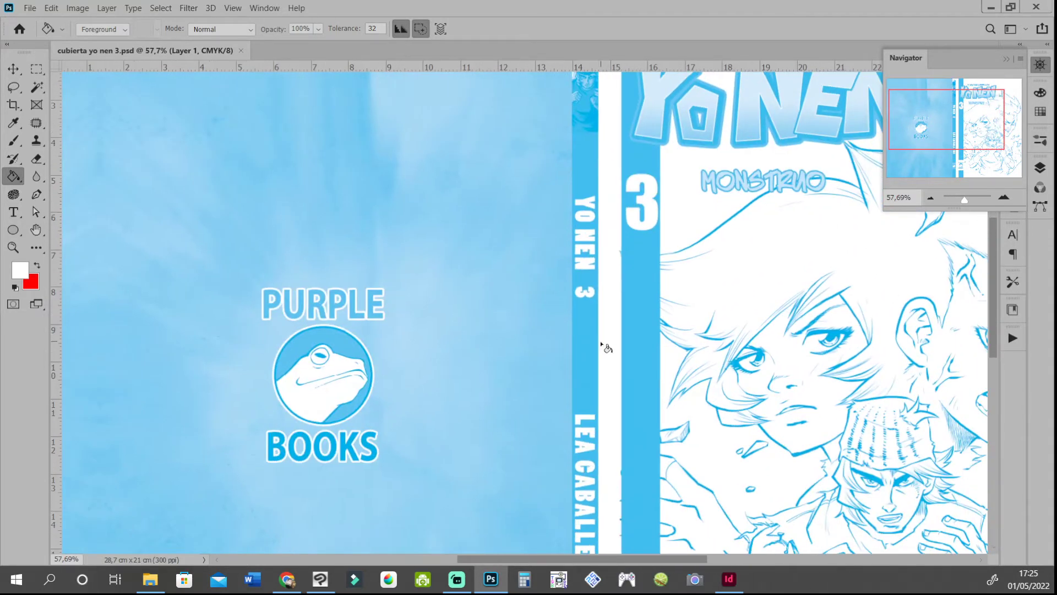
Step: Reduce the inner cover to 39.41% and review its back, spine and front together
scroll(605, 345, down, 3)
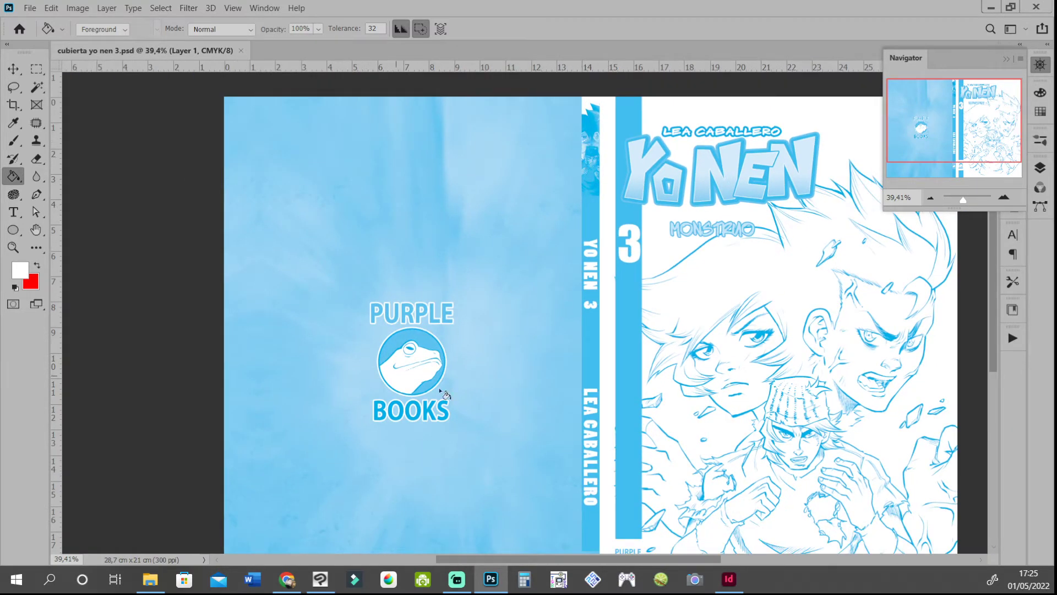
mouse_move(965, 119)
mouse_down()
mouse_move(982, 134)
mouse_move(972, 118)
mouse_move(959, 128)
mouse_up()
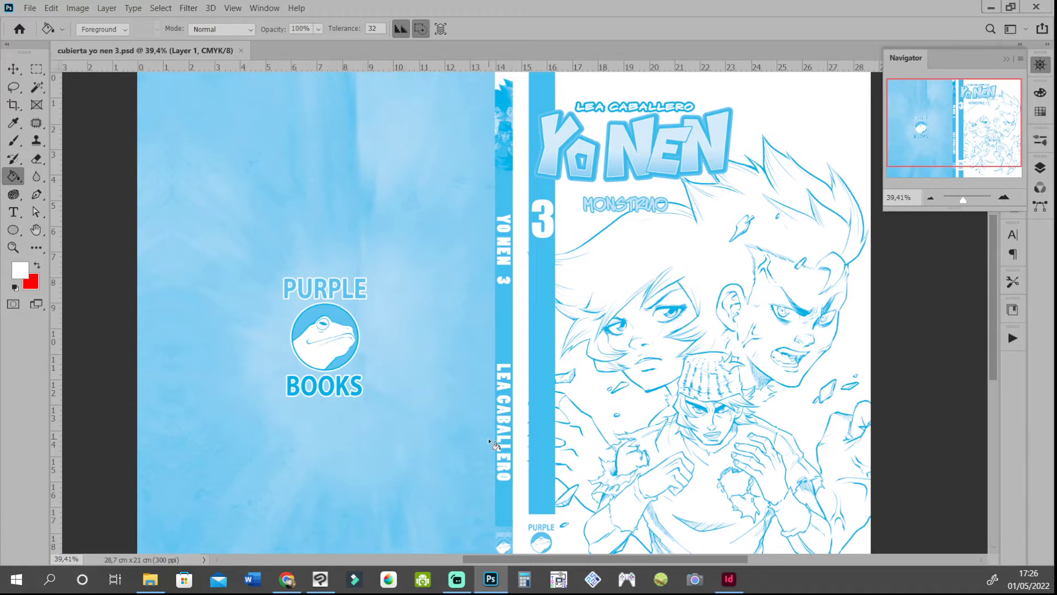
Step: Switch to InDesign, bring up yo nen 3.indd and enlarge the title page on page 1 to 125%
click(724, 583)
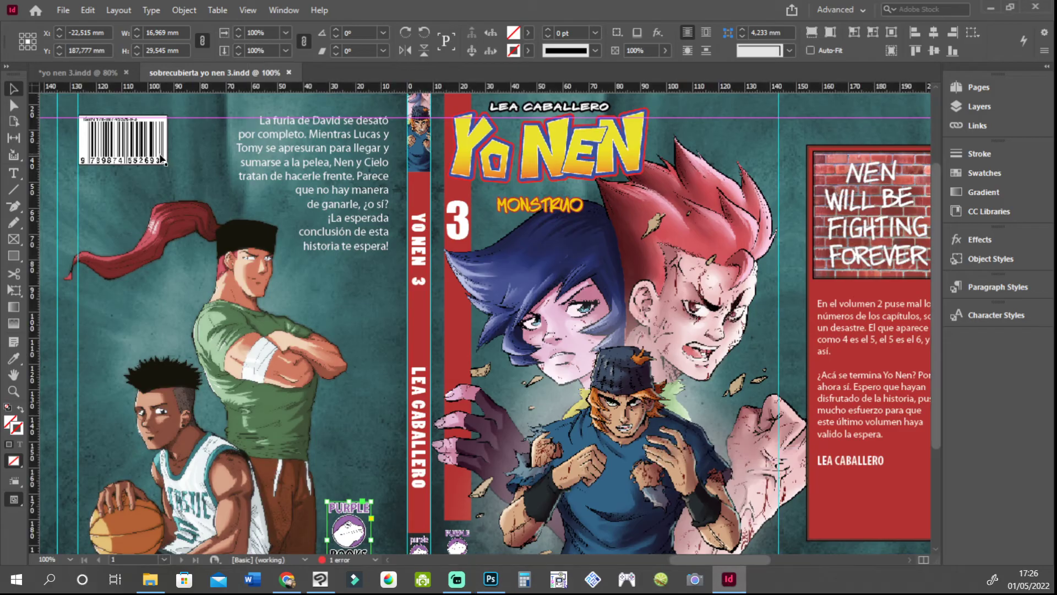
click(86, 66)
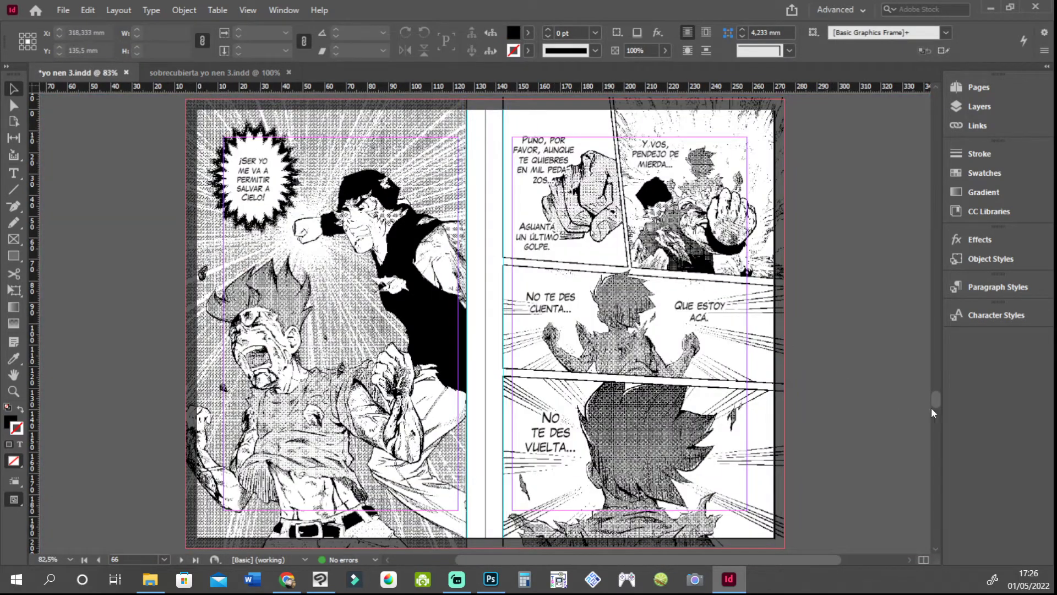
drag(936, 402, 943, 104)
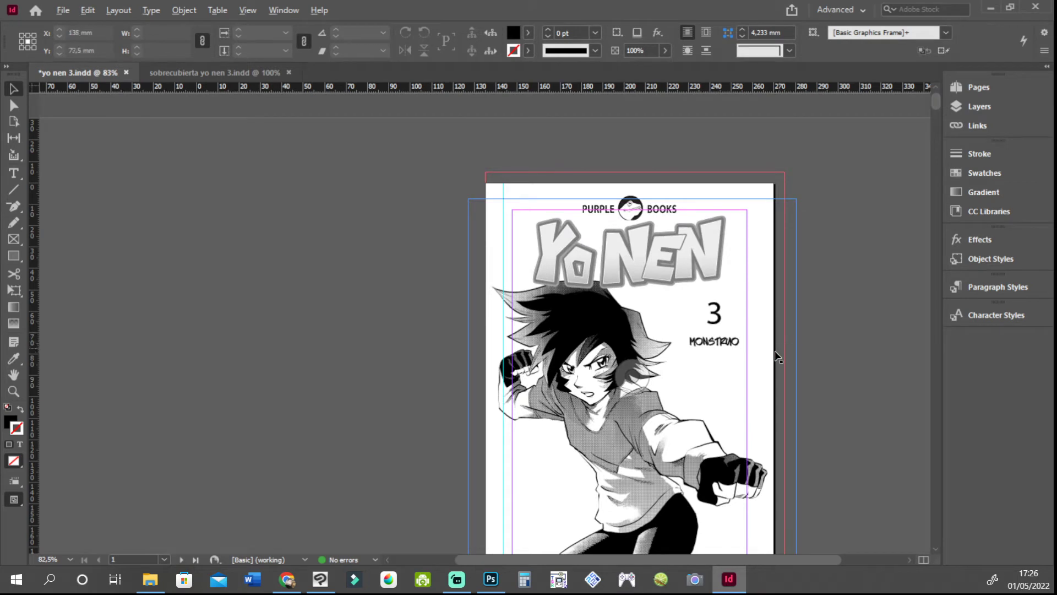
scroll(778, 355, up, 1)
scroll(778, 355, up, 1)
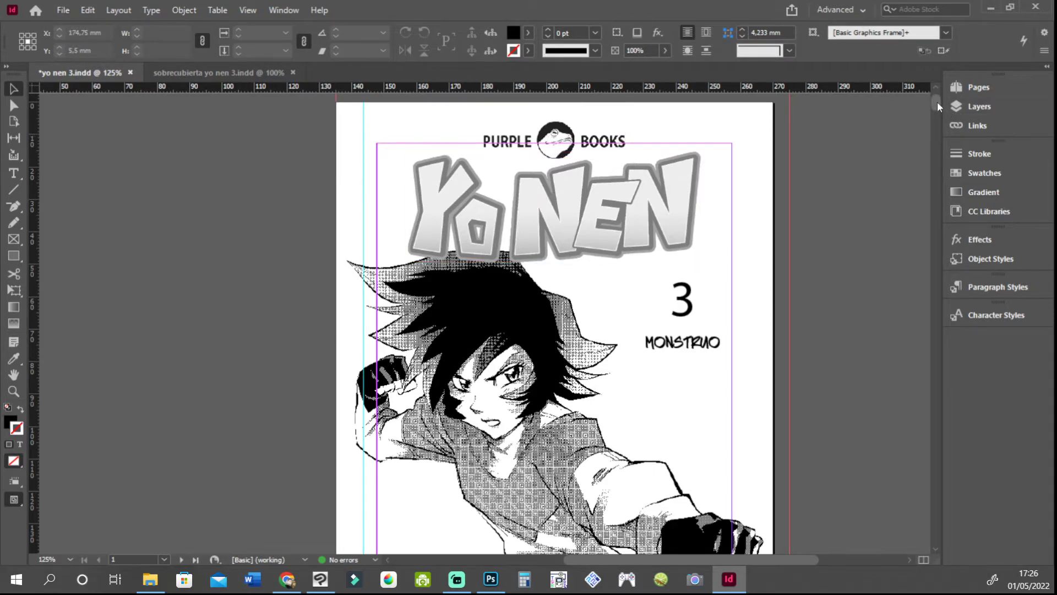
Step: Examine the black-and-white title page from the volume number and Monstruo subtitle down to the author band
scroll(937, 101, down, 2)
scroll(918, 113, up, 1)
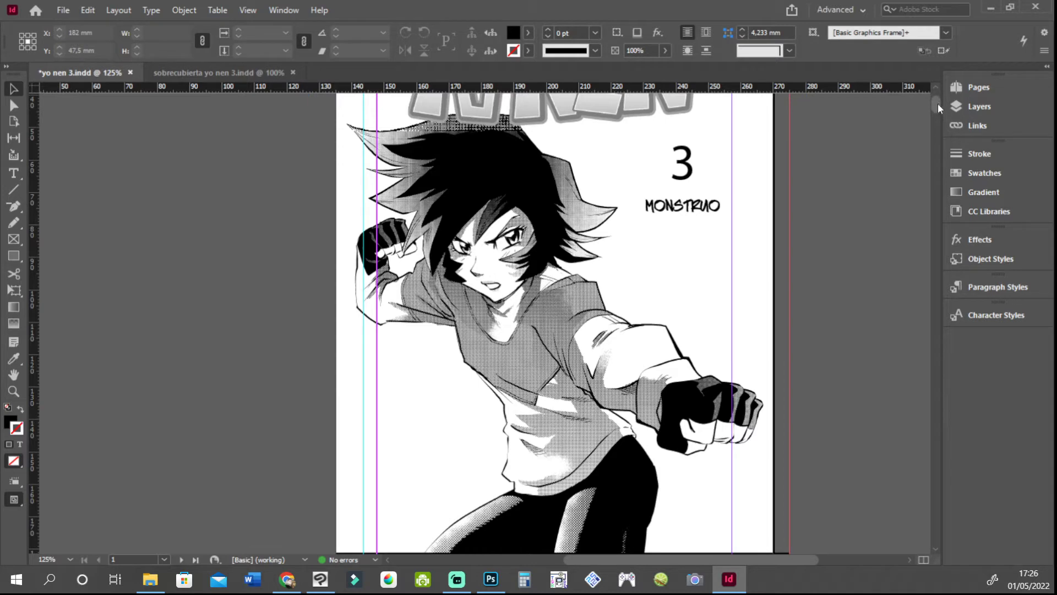
scroll(938, 104, down, 2)
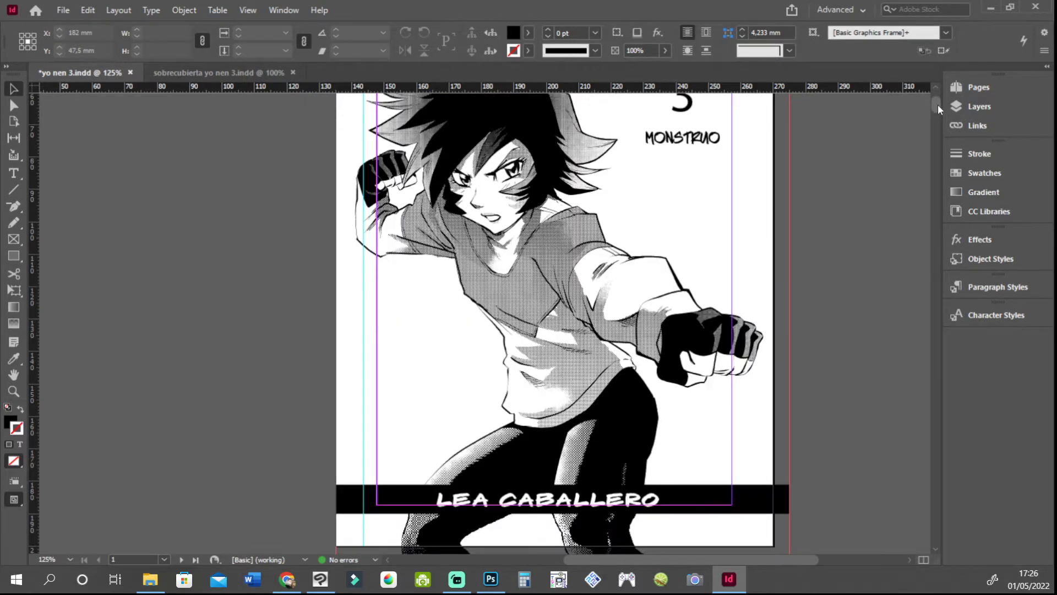
scroll(773, 297, up, 2)
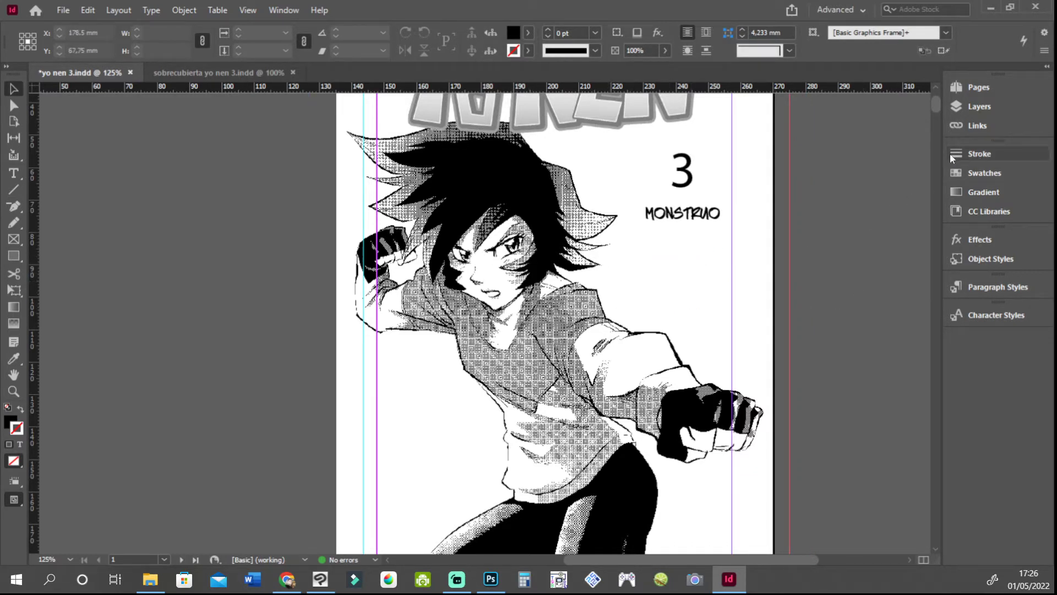
scroll(803, 390, down, 3)
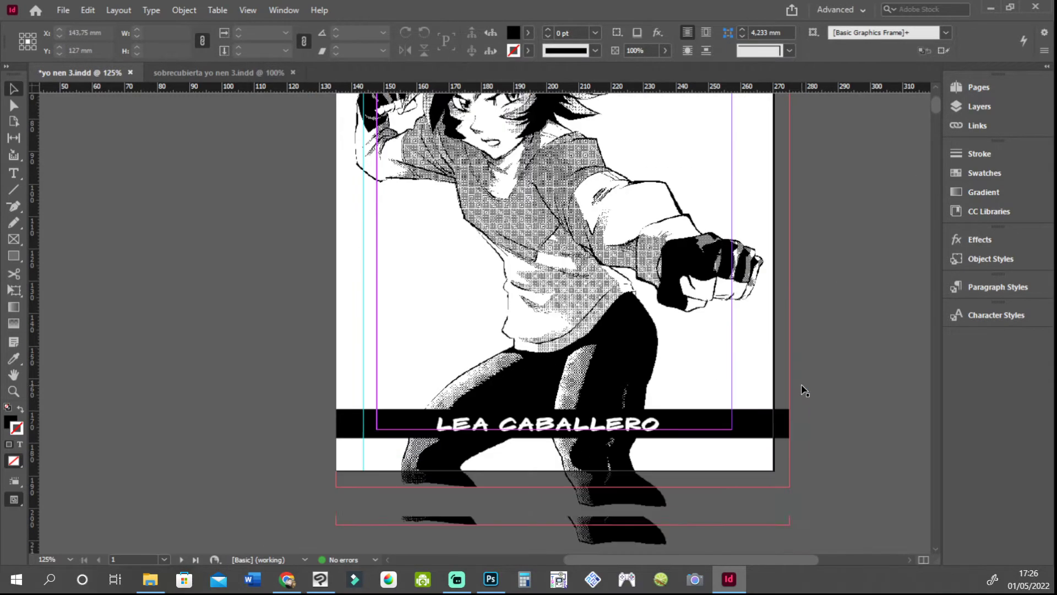
Step: Review the spread on pages 2 and 3, with the catalogue record and credits facing the La Historia page
scroll(803, 389, down, 6)
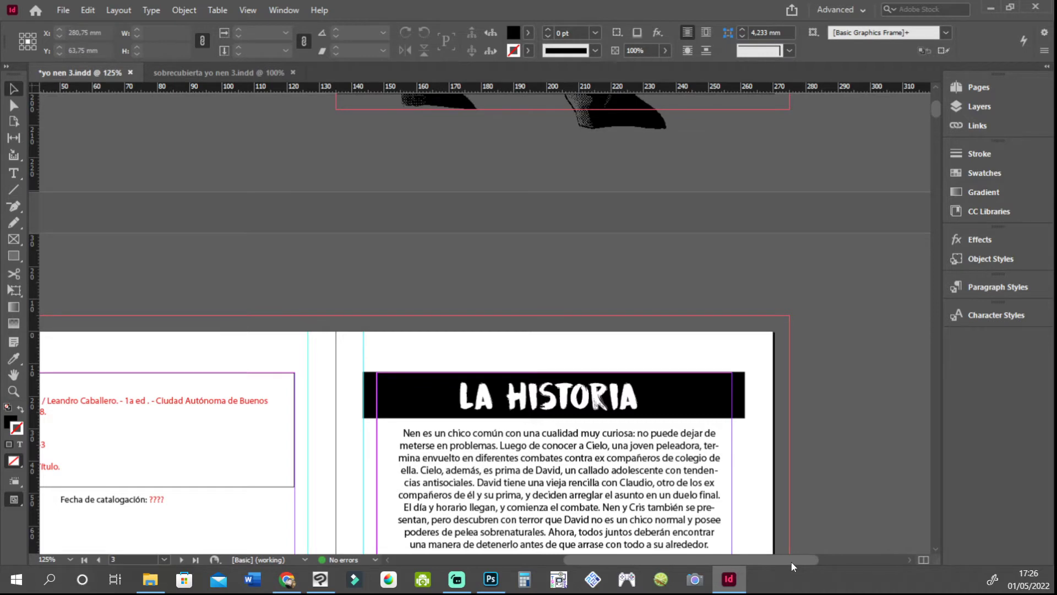
drag(792, 562, 742, 560)
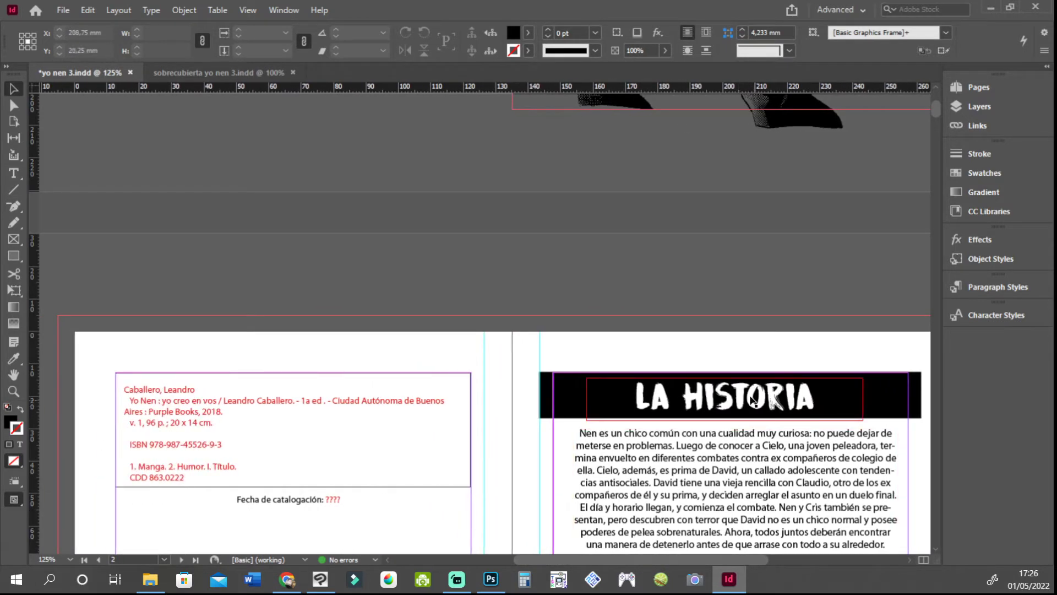
scroll(752, 389, down, 3)
scroll(752, 389, down, 3)
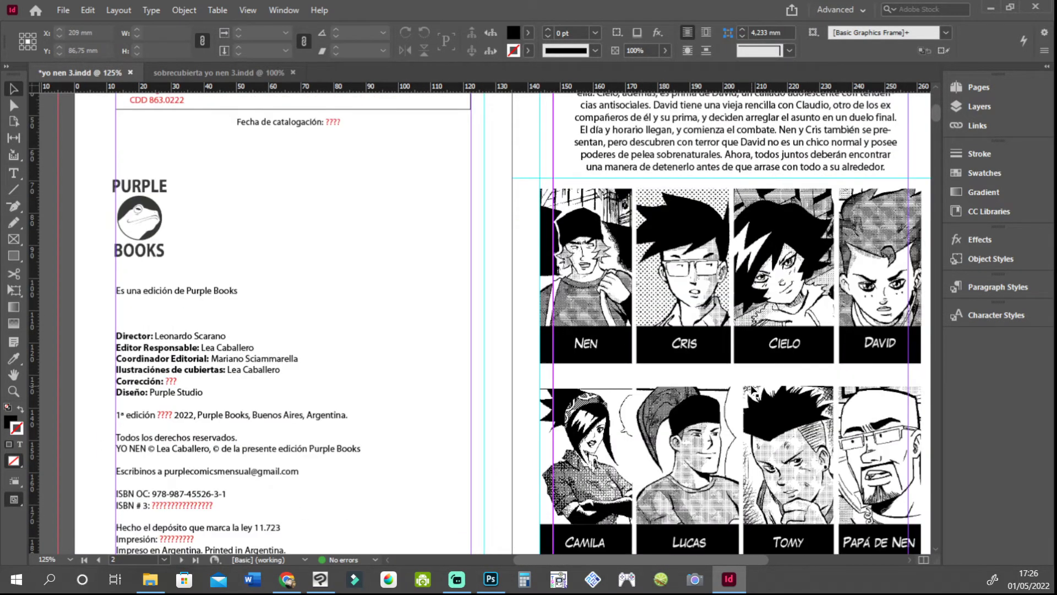
scroll(752, 389, down, 1)
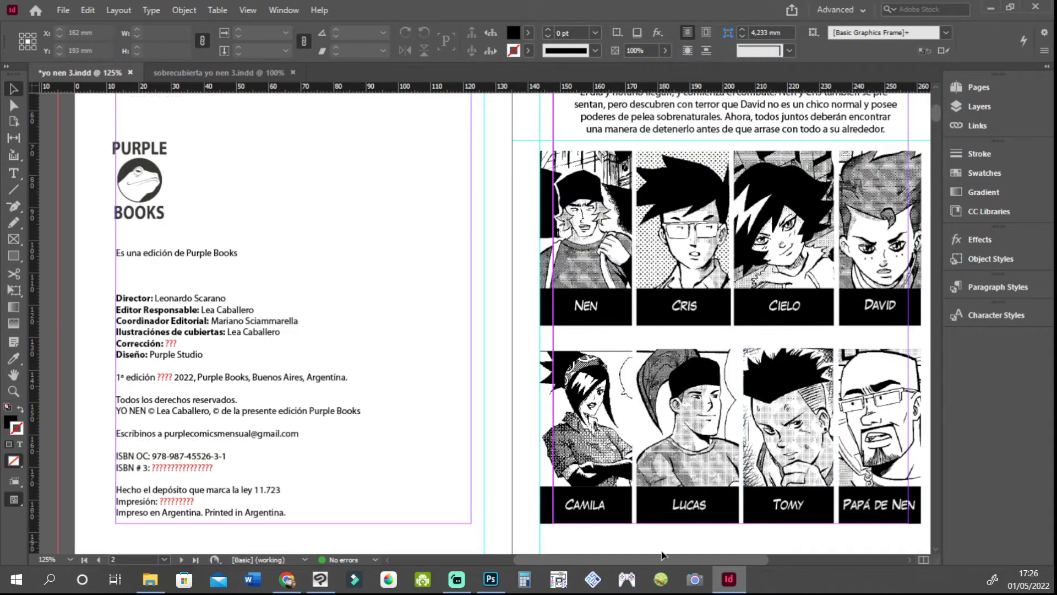
Step: Examine the La Historia synopsis and the two rows of named character portraits on page 3
drag(661, 564, 676, 565)
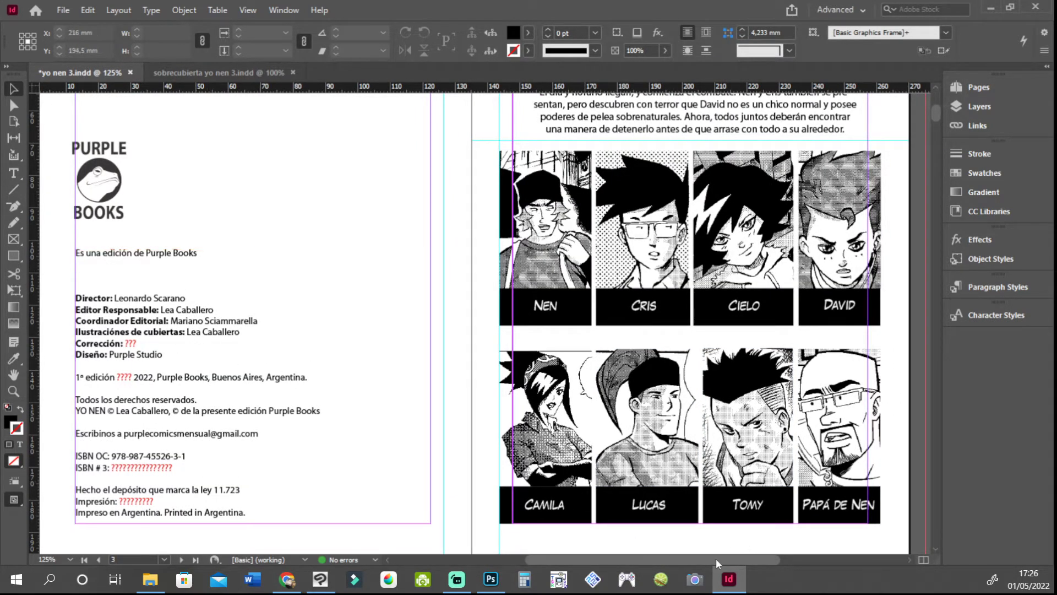
drag(716, 558, 744, 556)
scroll(830, 354, up, 5)
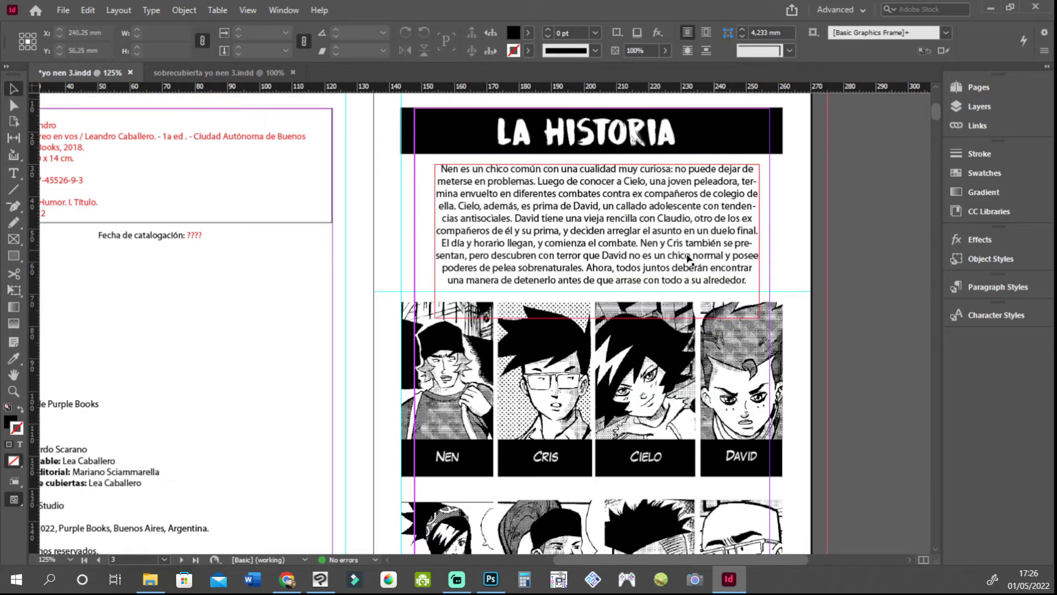
scroll(782, 354, down, 4)
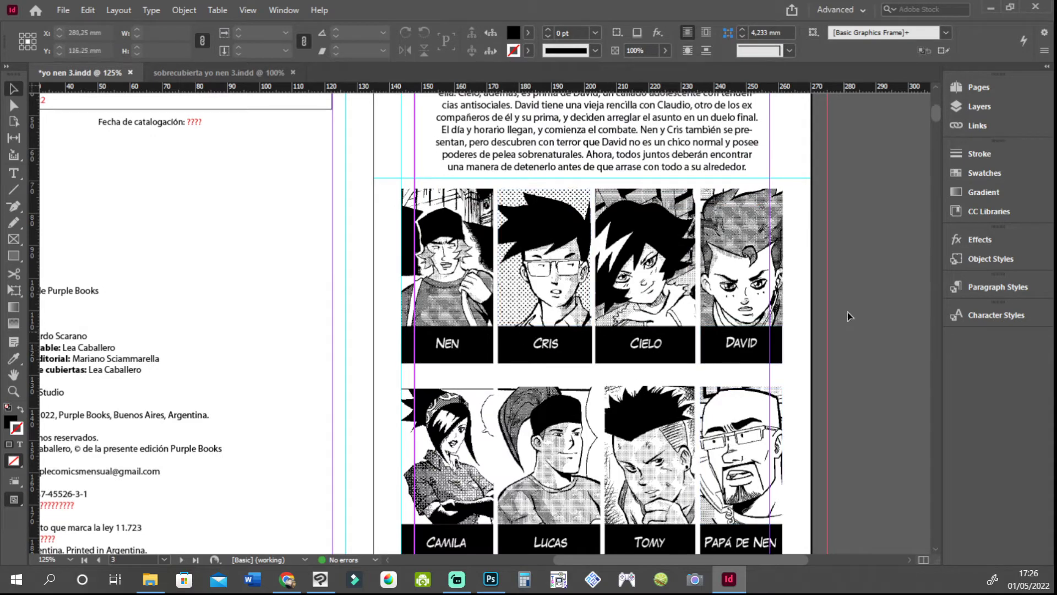
scroll(848, 300, down, 3)
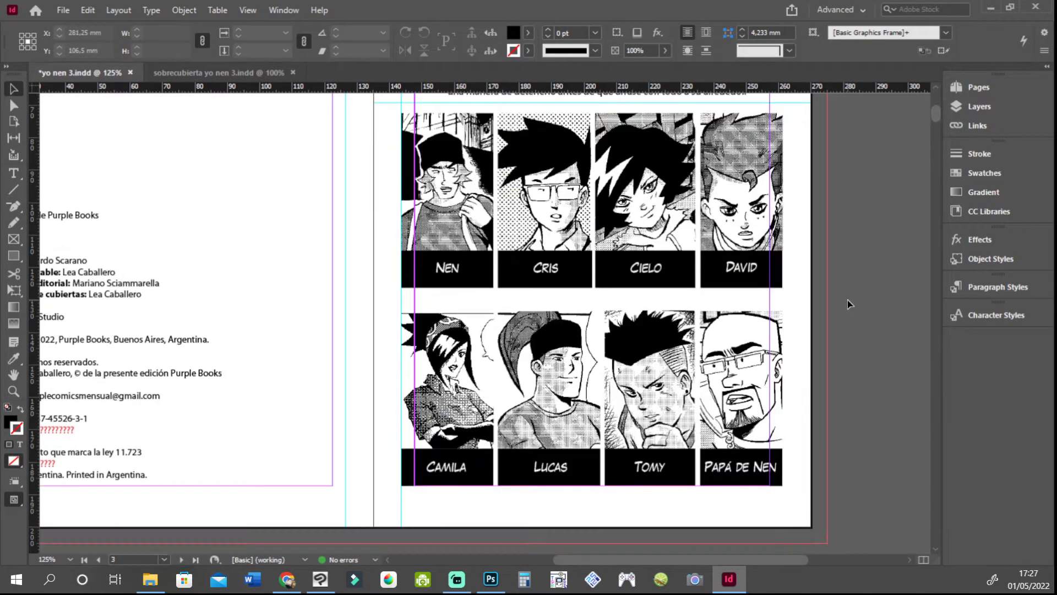
scroll(847, 300, down, 12)
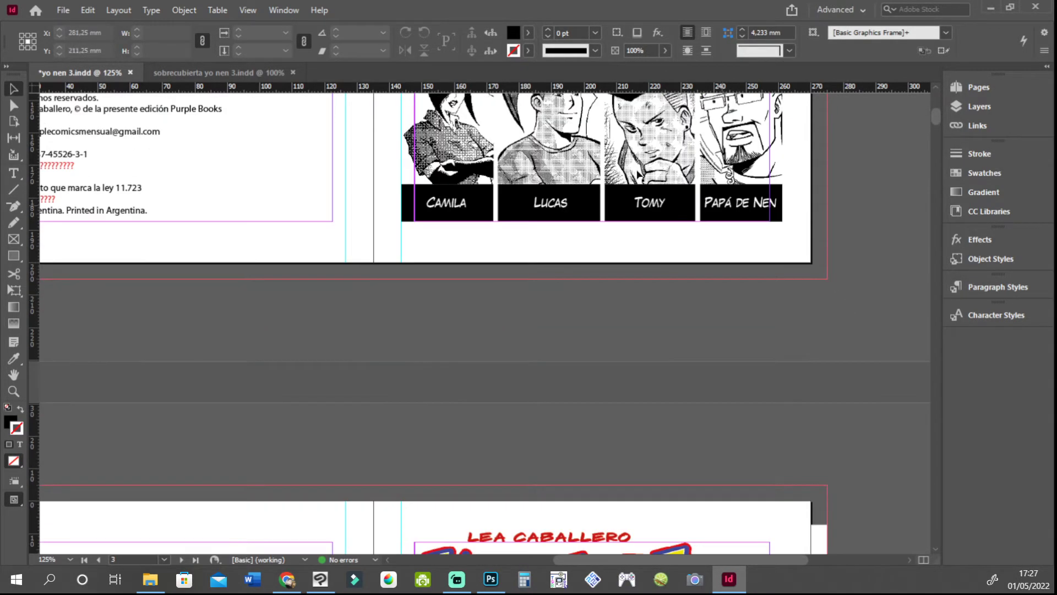
scroll(847, 300, up, 10)
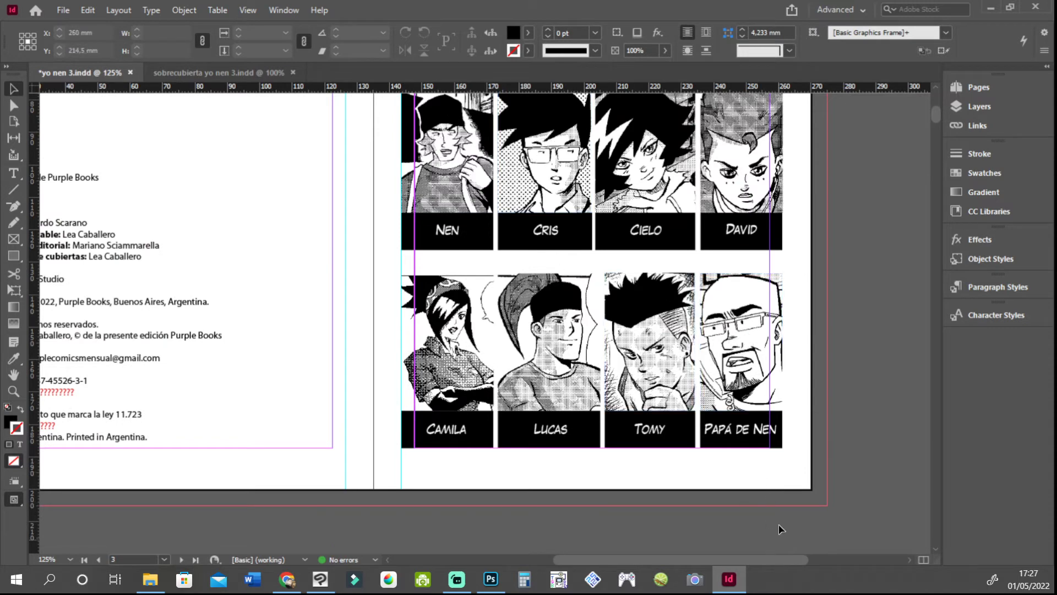
Step: Check the credits on page 2 and the fiction disclaimer at the foot of page 4
drag(779, 557, 709, 561)
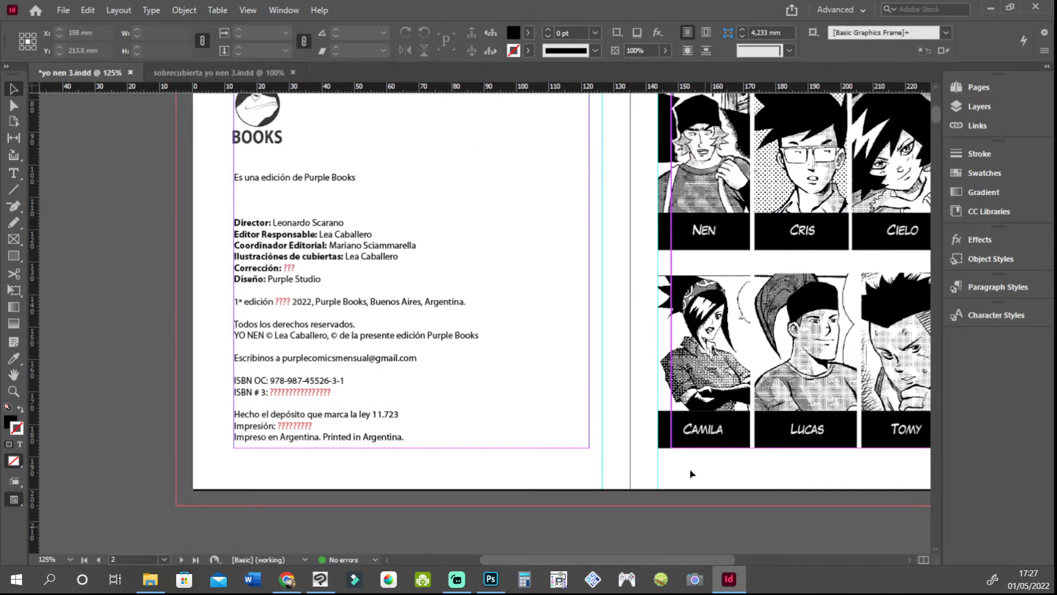
scroll(689, 439, down, 8)
scroll(689, 439, down, 8)
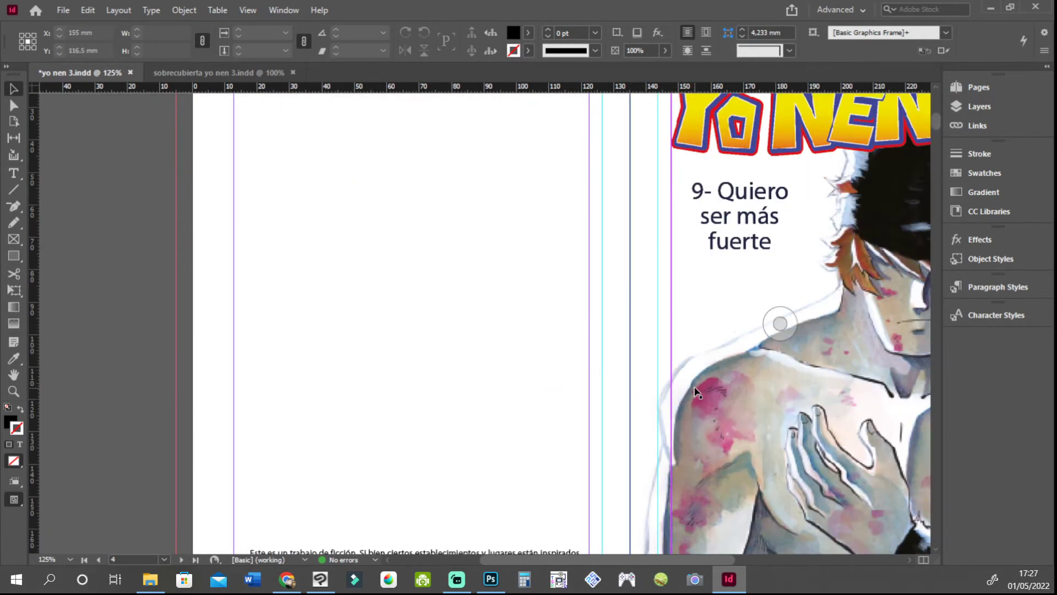
scroll(306, 489, down, 2)
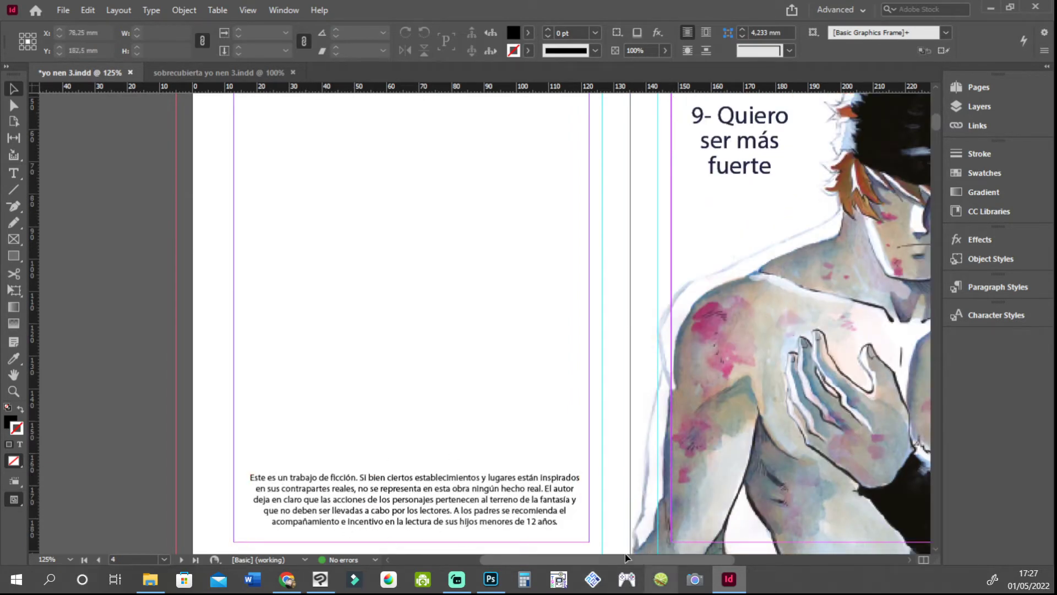
Step: Examine the full-colour chapter opener "9- Quiero ser más fuerte" on page 5, from the logo to the lower bleed edge
drag(681, 559, 764, 559)
scroll(833, 308, up, 4)
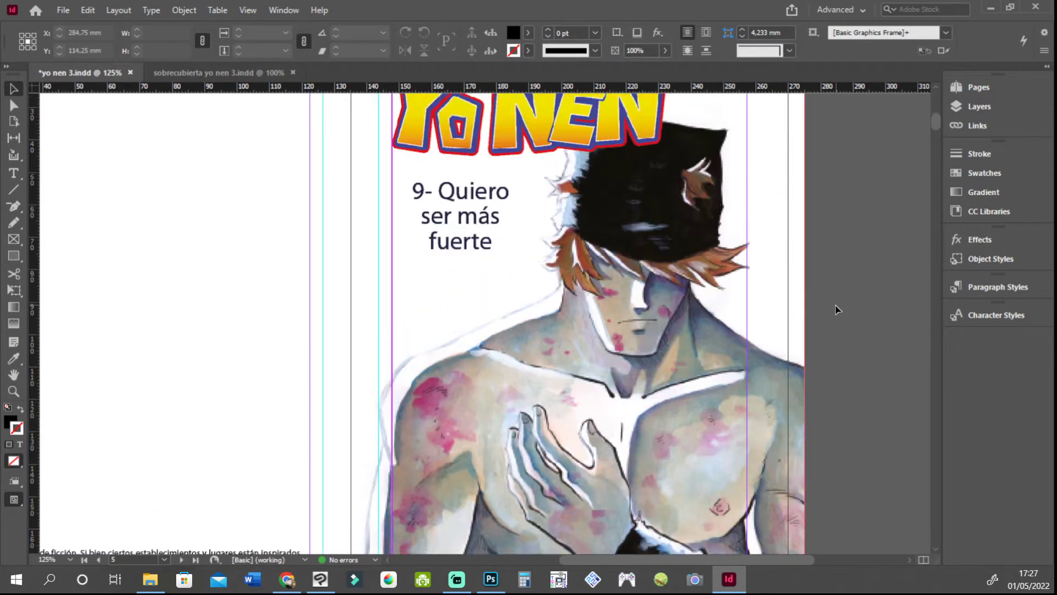
scroll(835, 305, up, 1)
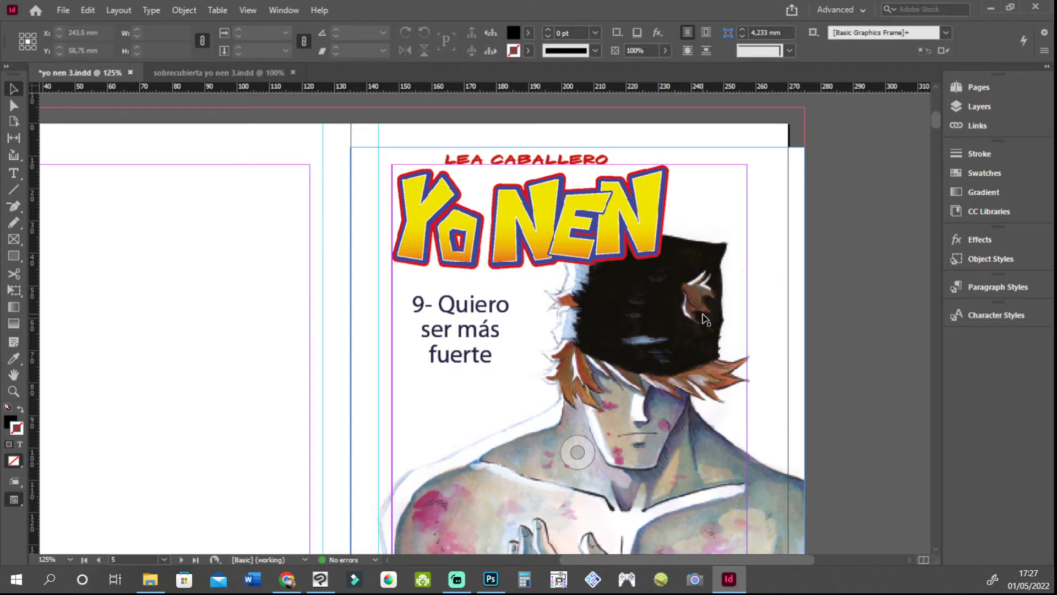
scroll(683, 299, down, 2)
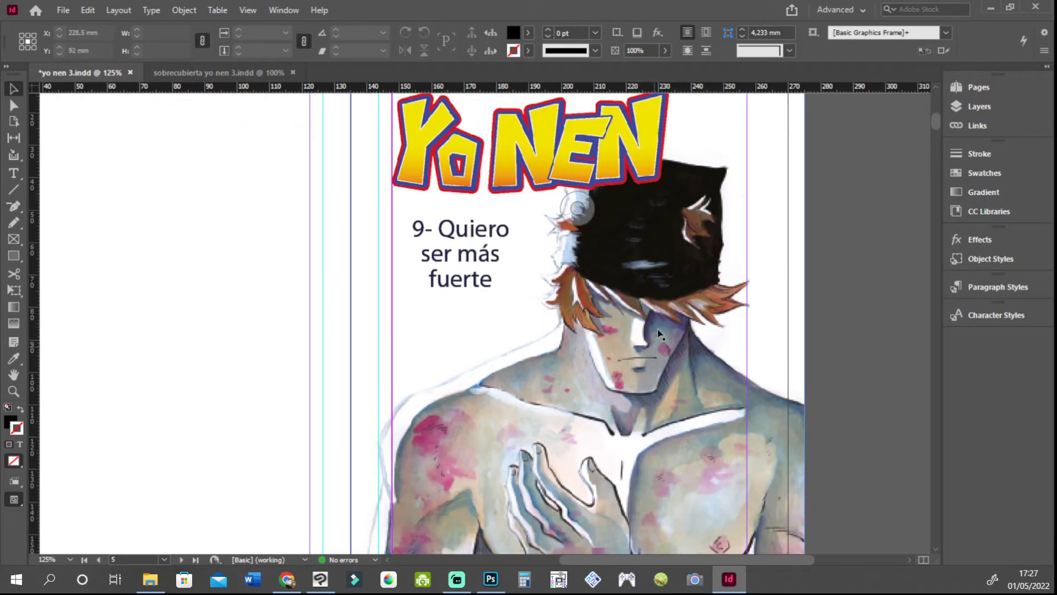
scroll(695, 243, down, 2)
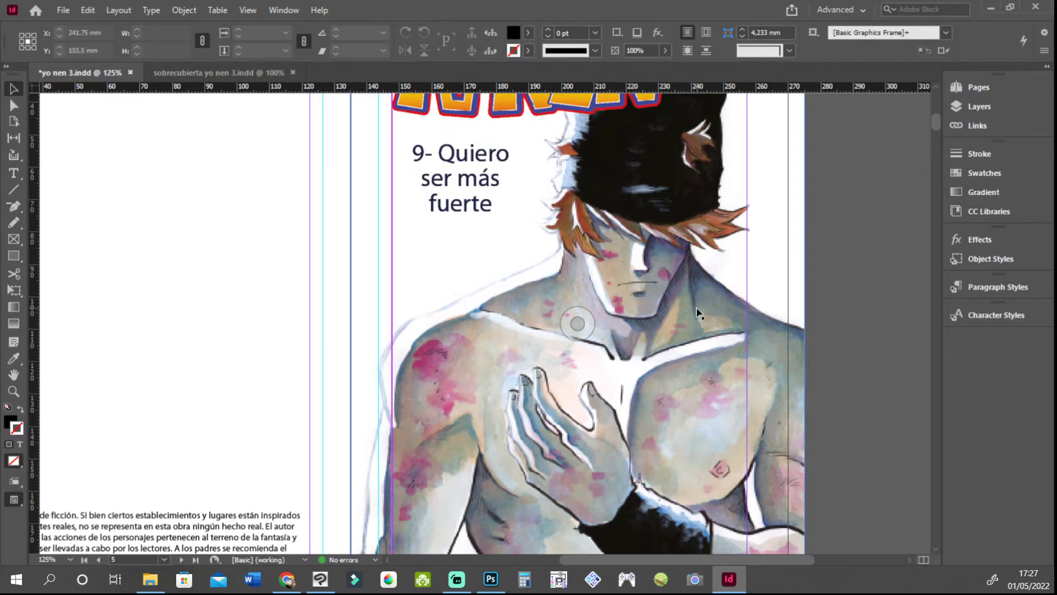
scroll(699, 309, down, 2)
scroll(699, 308, up, 2)
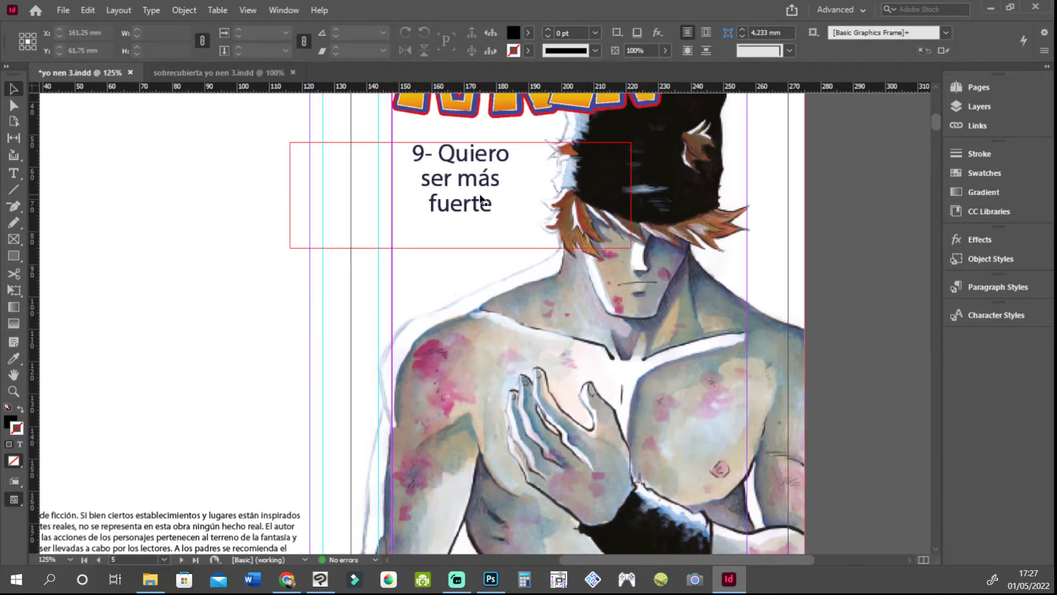
scroll(482, 207, up, 3)
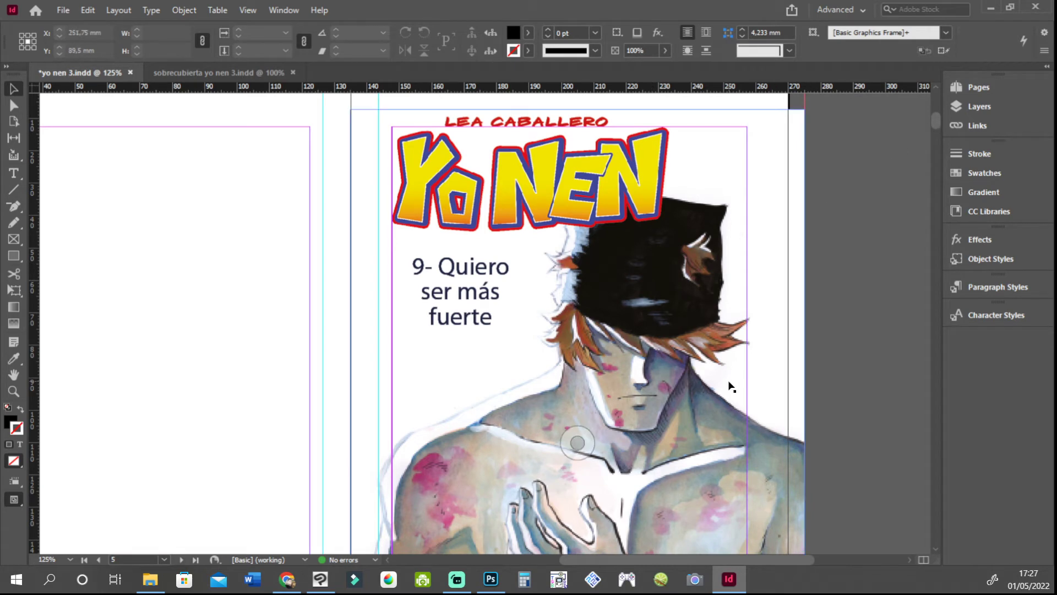
scroll(730, 387, down, 3)
scroll(731, 387, down, 3)
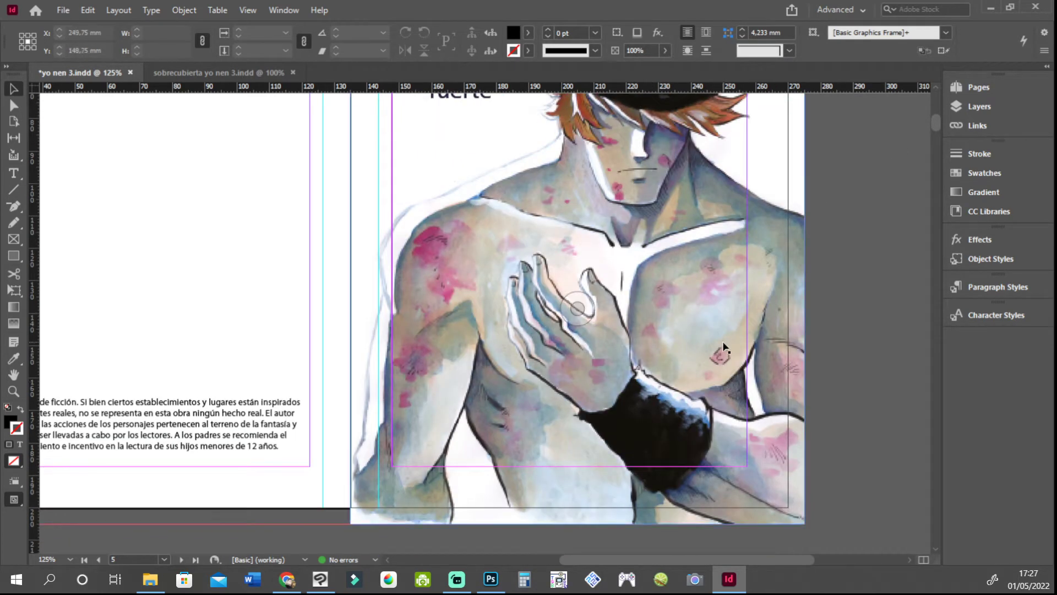
scroll(622, 259, up, 5)
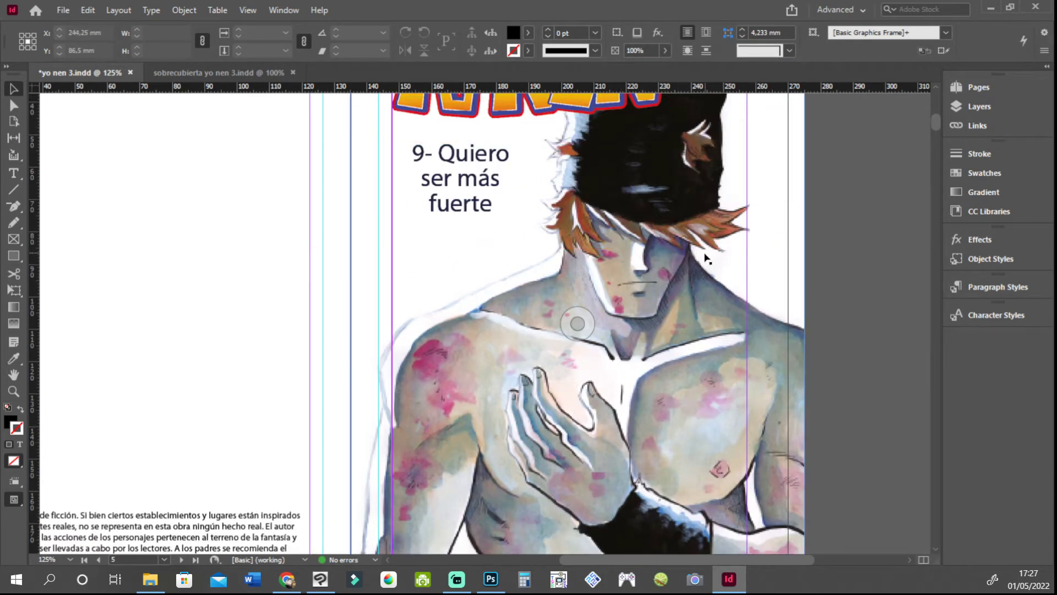
scroll(706, 258, up, 1)
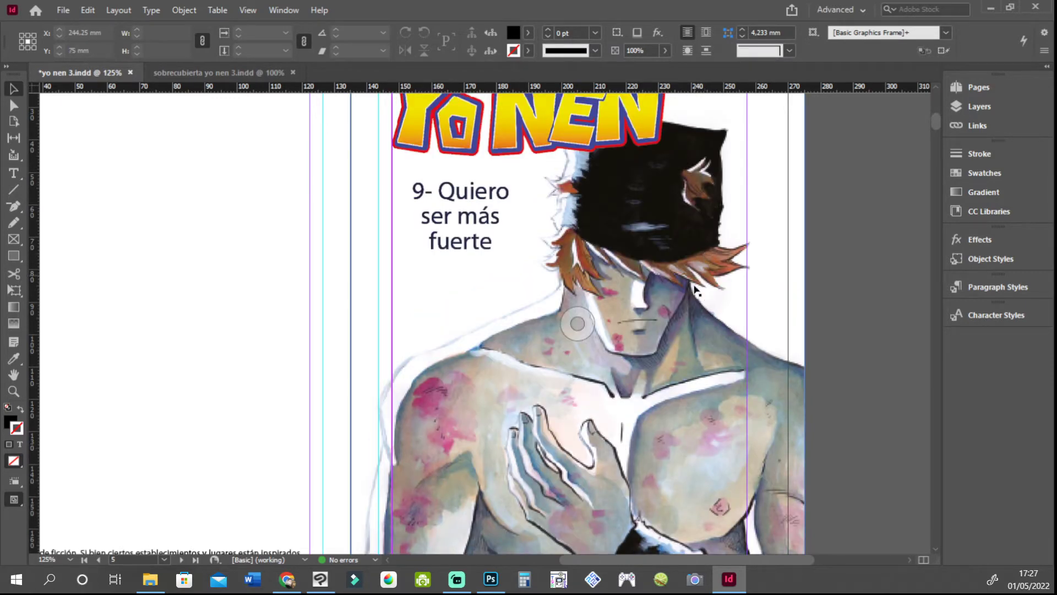
scroll(695, 292, down, 2)
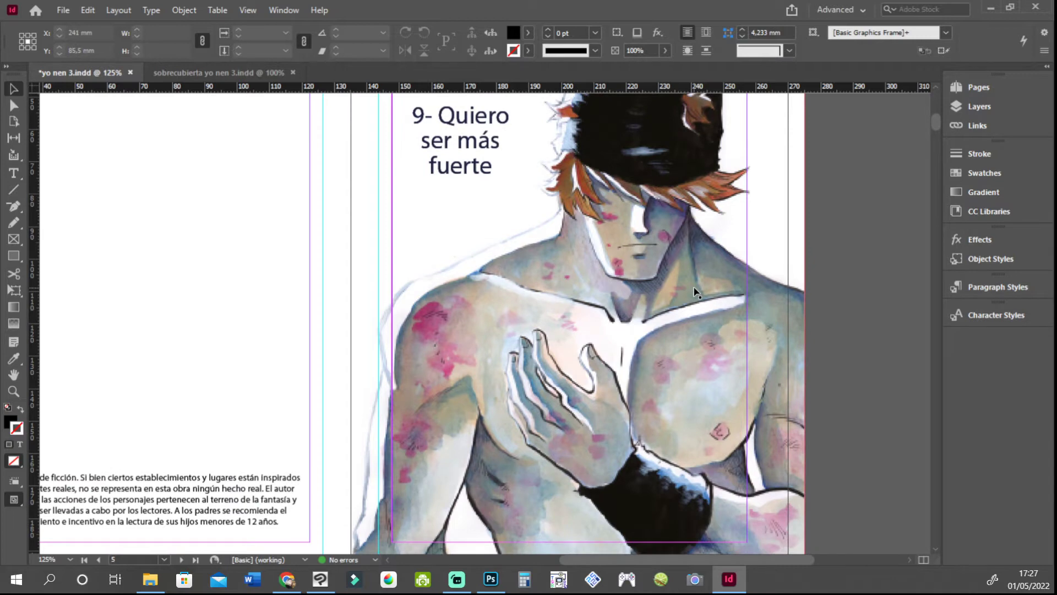
Step: Examine the full-colour comic panels and lettering on page 7, from the upper bleed edge to the lower one
scroll(695, 292, down, 5)
drag(749, 560, 707, 558)
scroll(654, 471, down, 13)
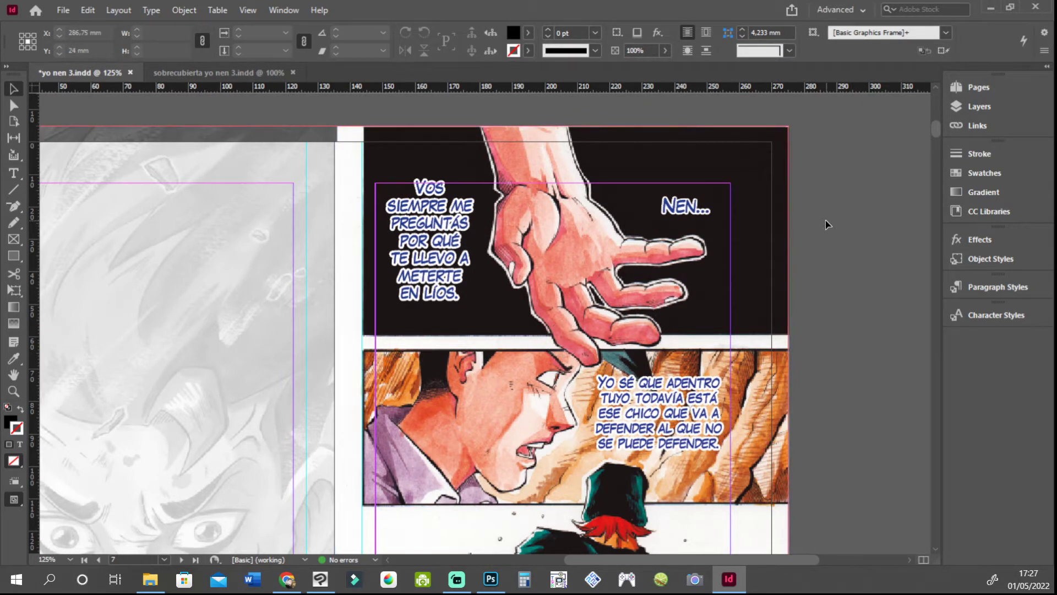
scroll(825, 220, down, 3)
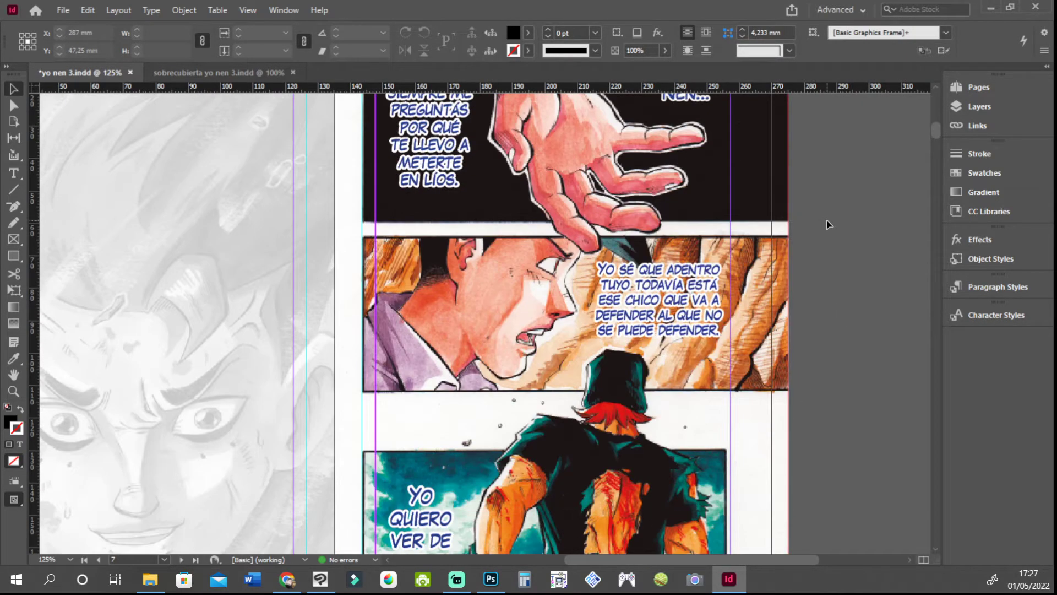
scroll(828, 224, down, 3)
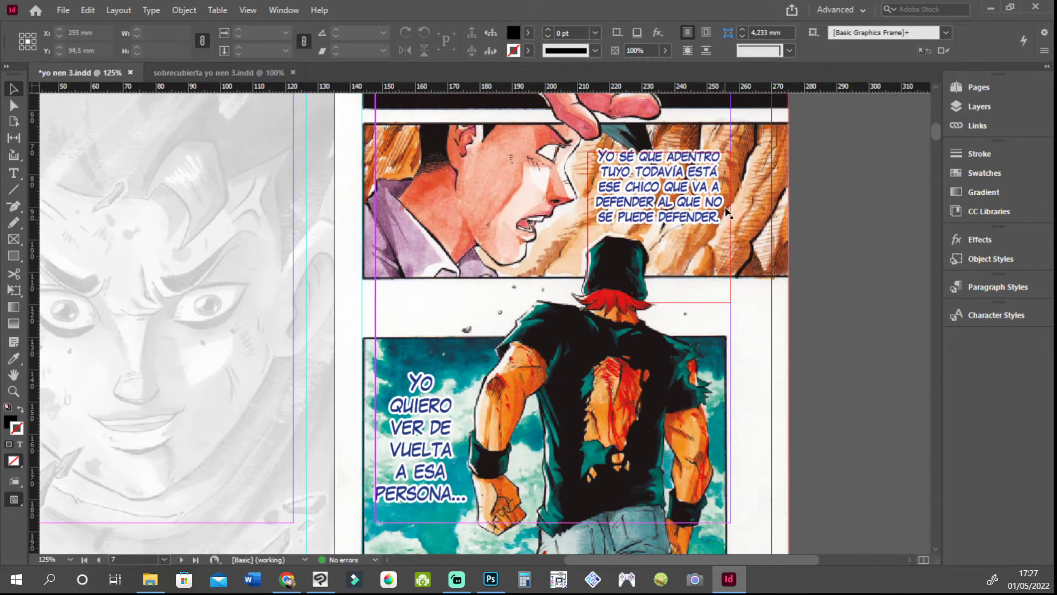
scroll(855, 250, down, 2)
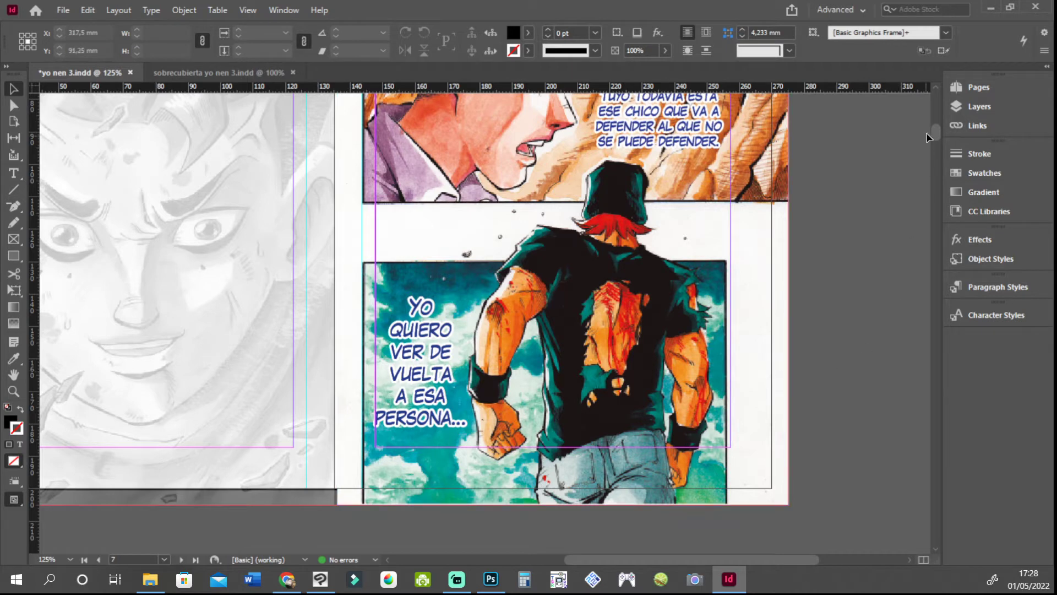
Step: Review the full-colour double-page spread "Yo creo en vos" on pages 8 and 9, down to its lower bleed edge
drag(937, 128, 940, 133)
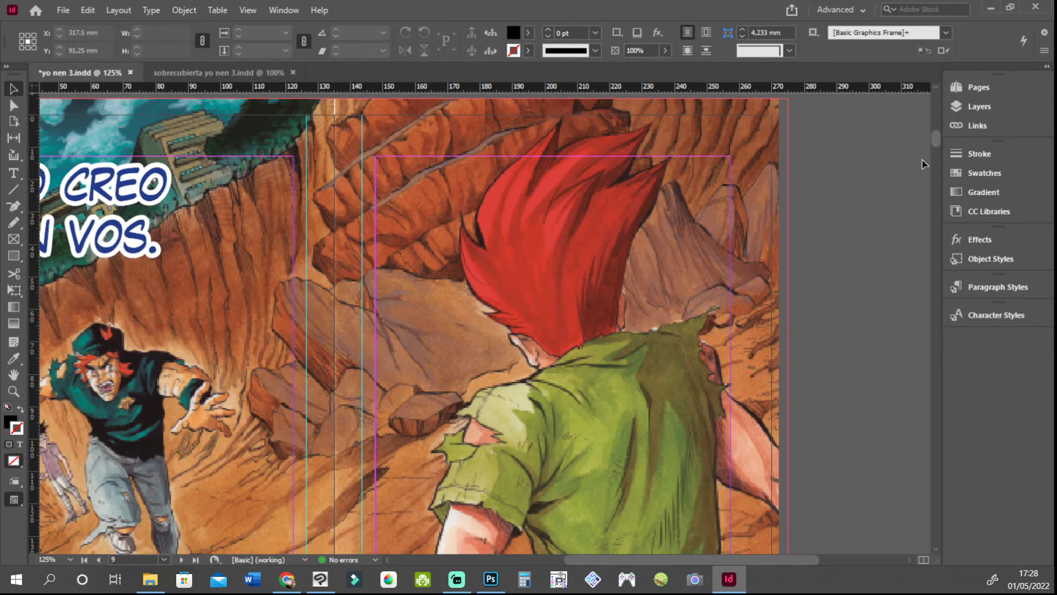
drag(774, 560, 737, 560)
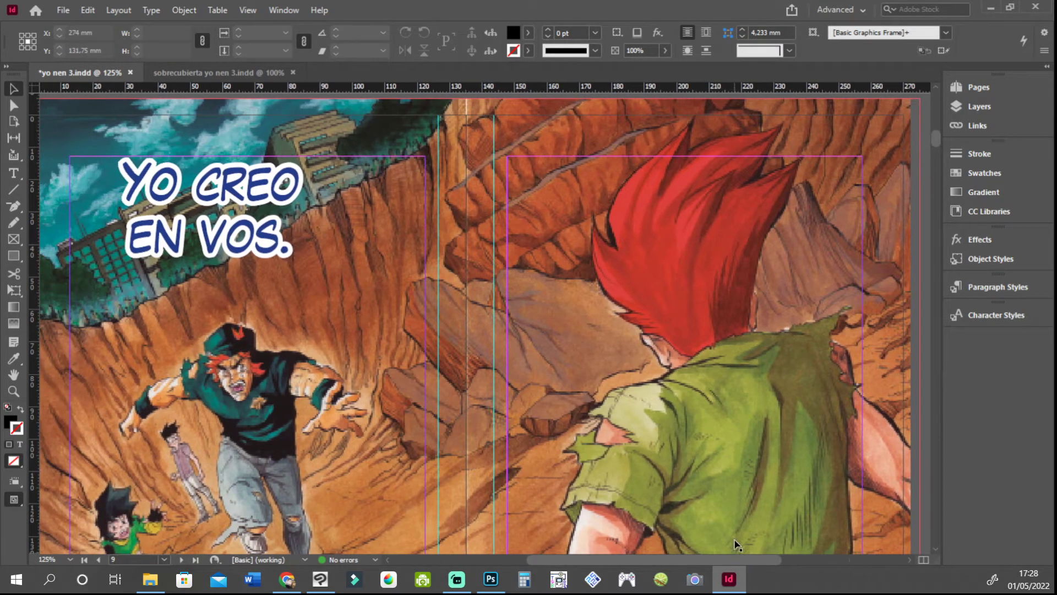
alt+scroll(685, 411, down, 1)
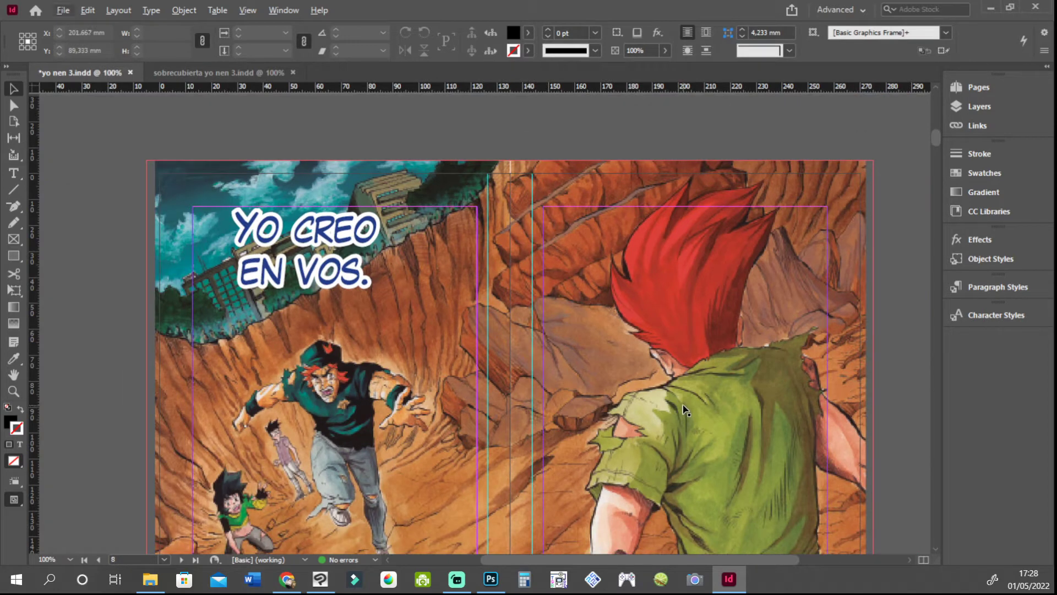
scroll(648, 326, down, 1)
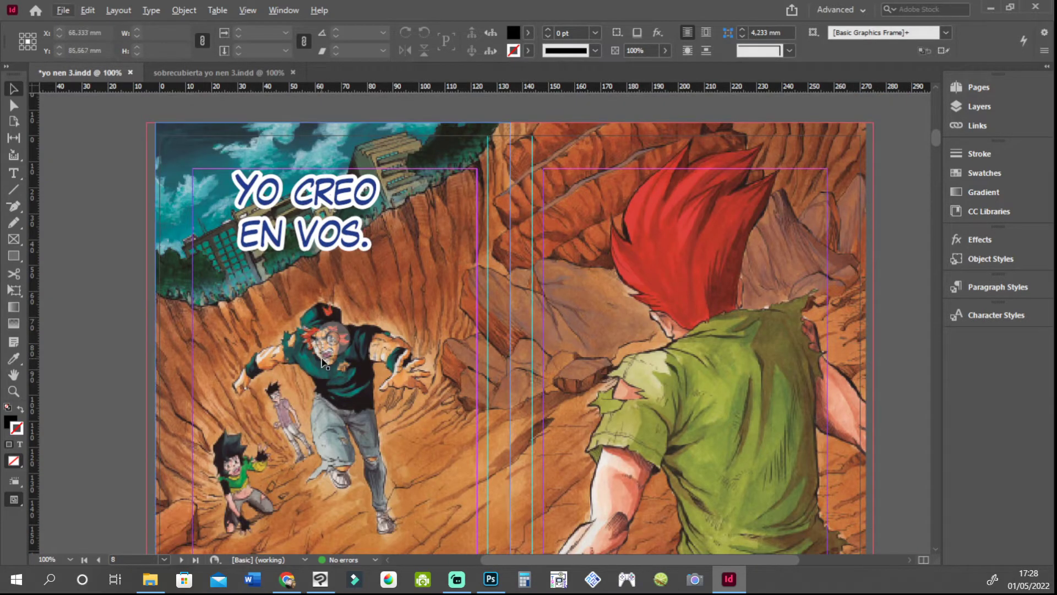
scroll(710, 303, down, 2)
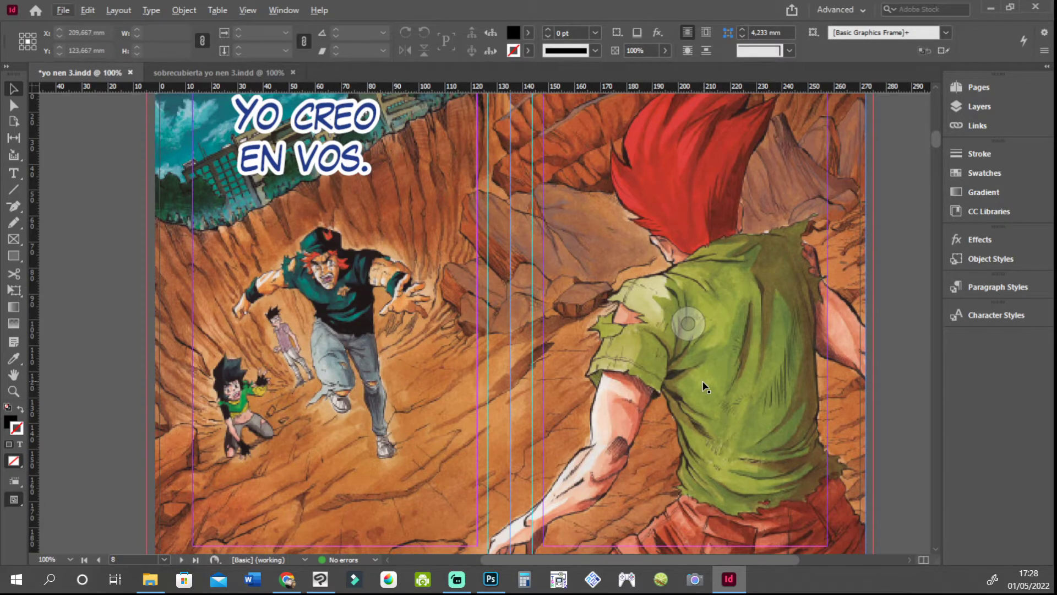
scroll(703, 385, down, 1)
scroll(421, 374, up, 3)
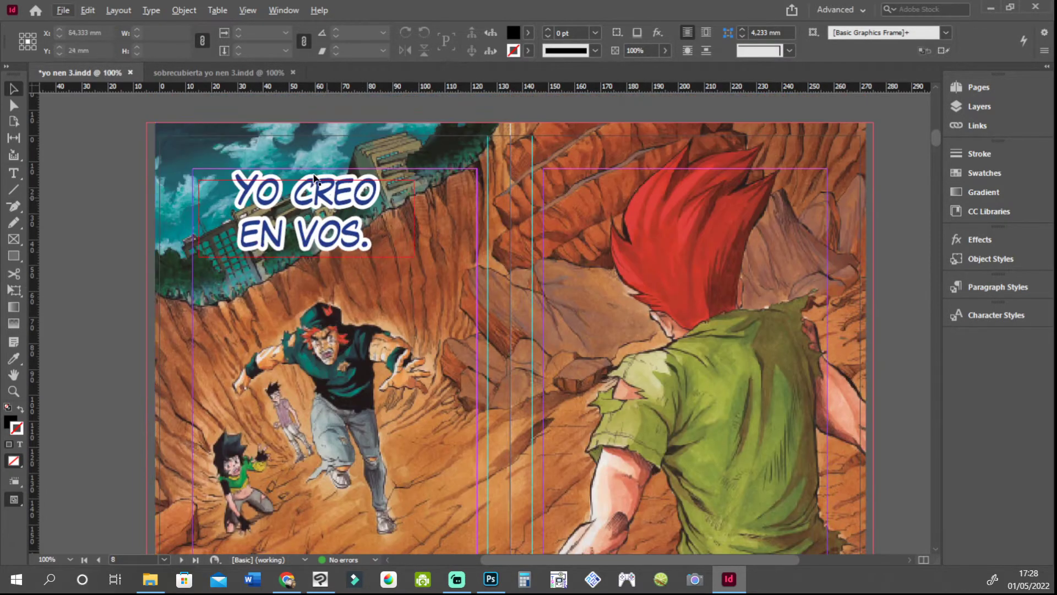
scroll(590, 374, down, 20)
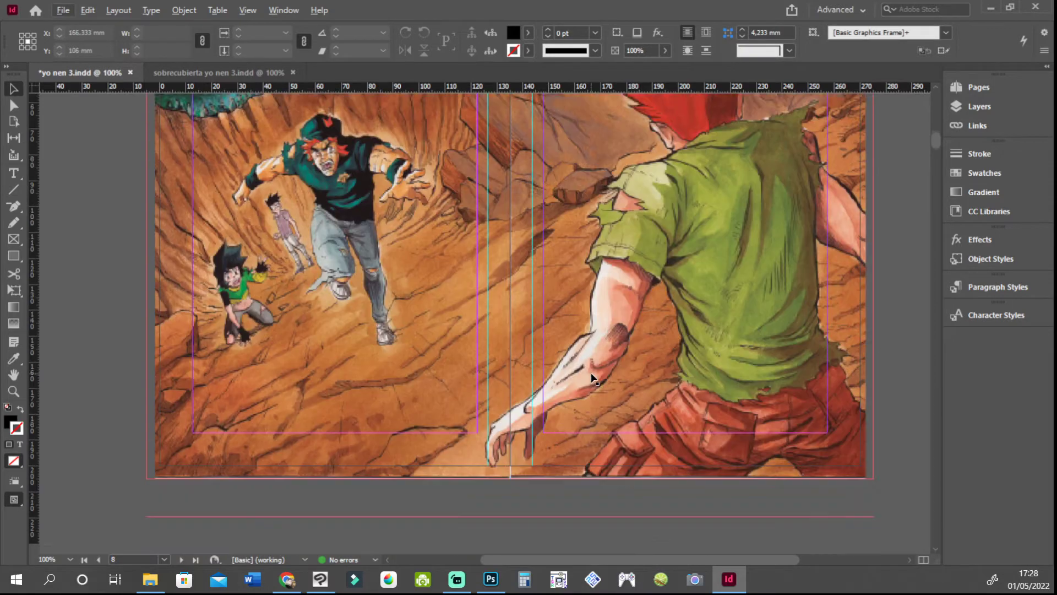
Step: Inspect the punch artwork spanning pages 10 and 11, including the gutter and the "¡¡Calmate de una vez!!" balloon
scroll(589, 373, down, 2)
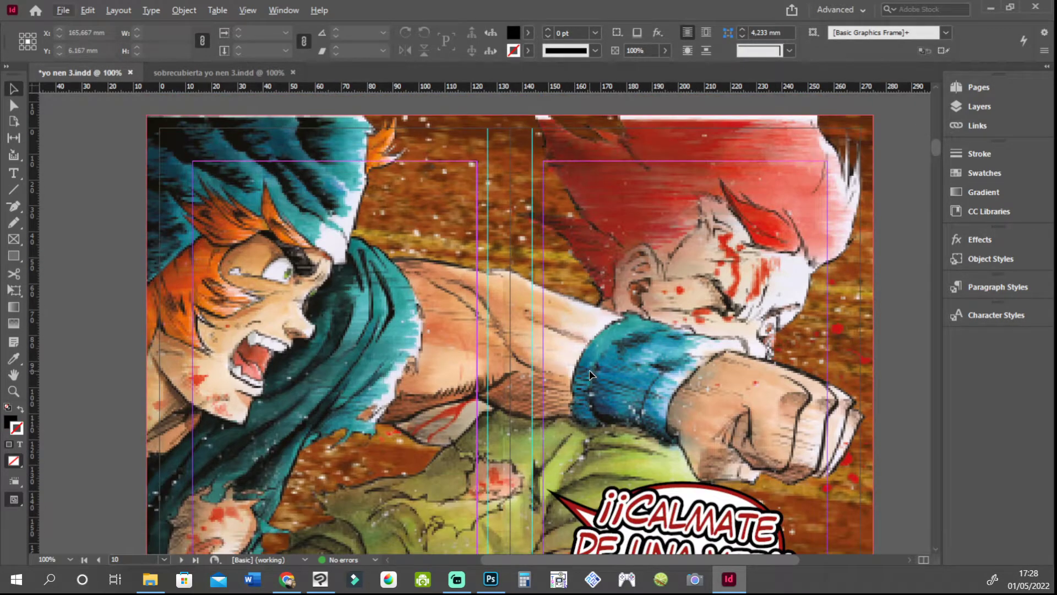
scroll(589, 374, down, 2)
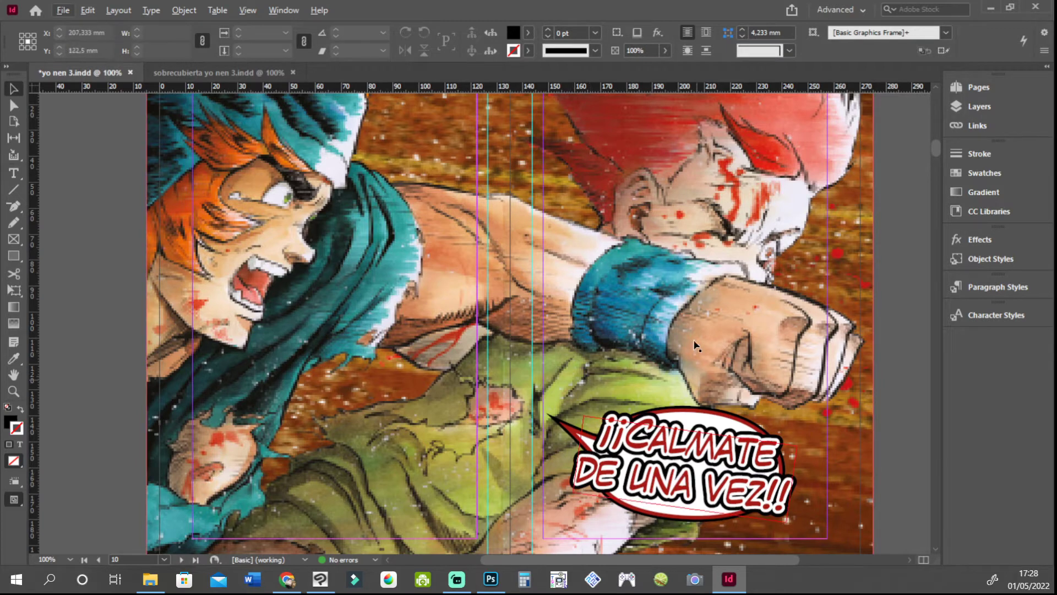
scroll(688, 325, up, 2)
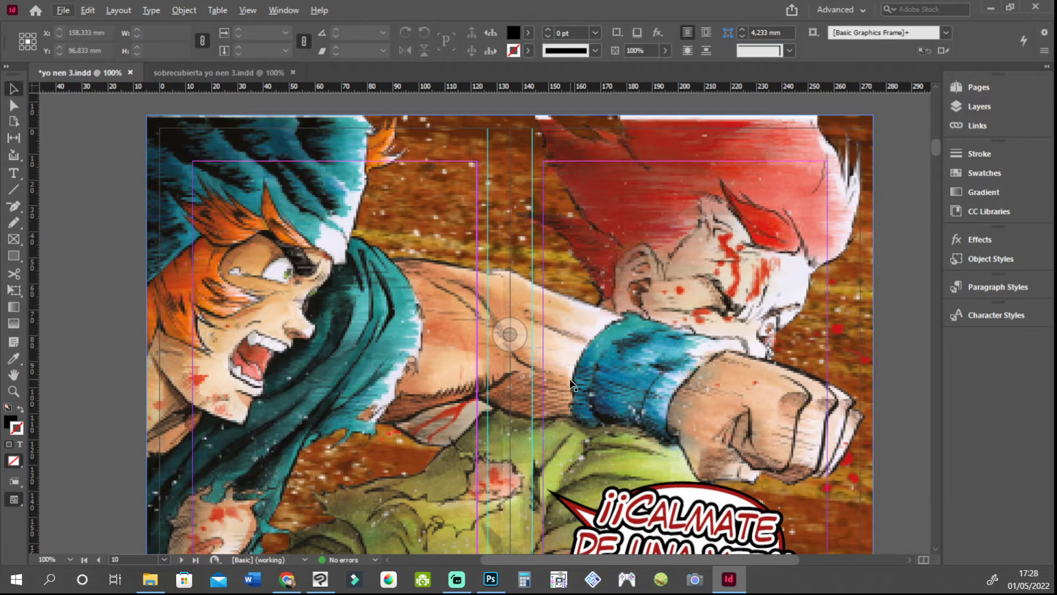
scroll(572, 380, down, 3)
scroll(572, 375, up, 2)
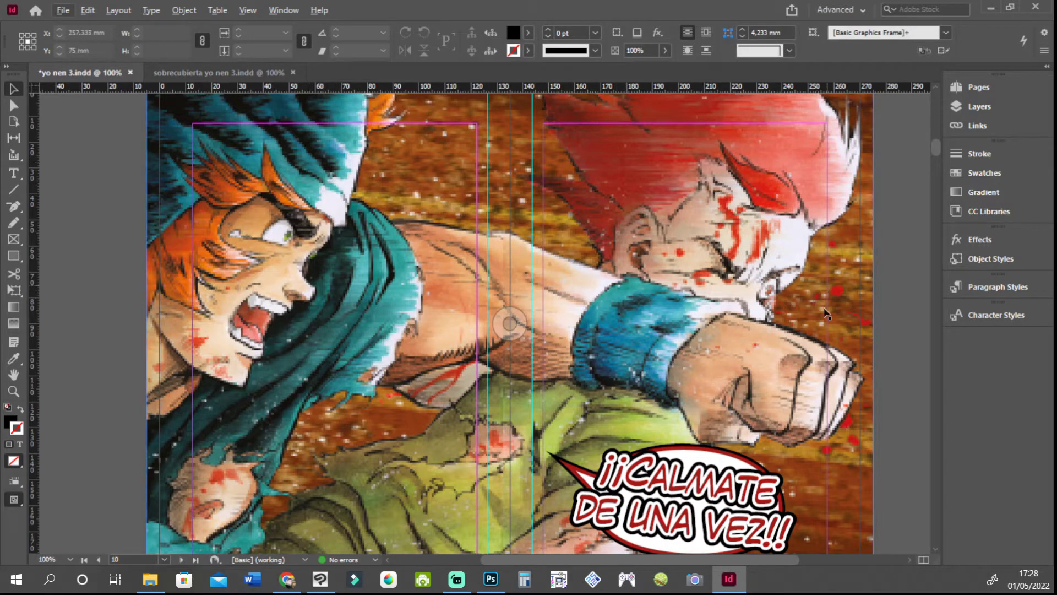
scroll(725, 417, down, 3)
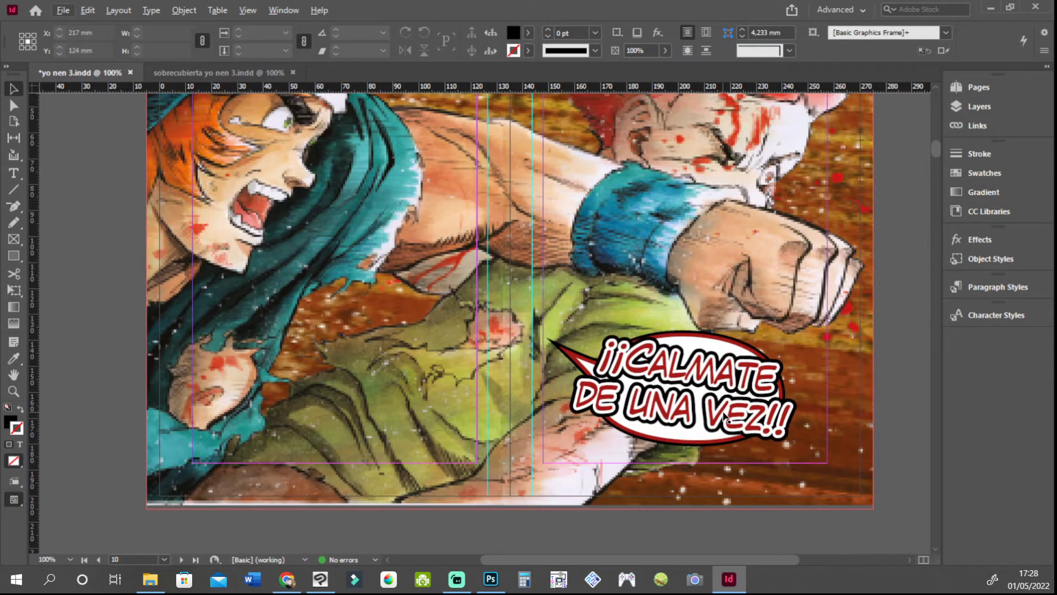
Step: Compare the full-colour page 12 with the facing black-and-white page 13
scroll(682, 401, down, 14)
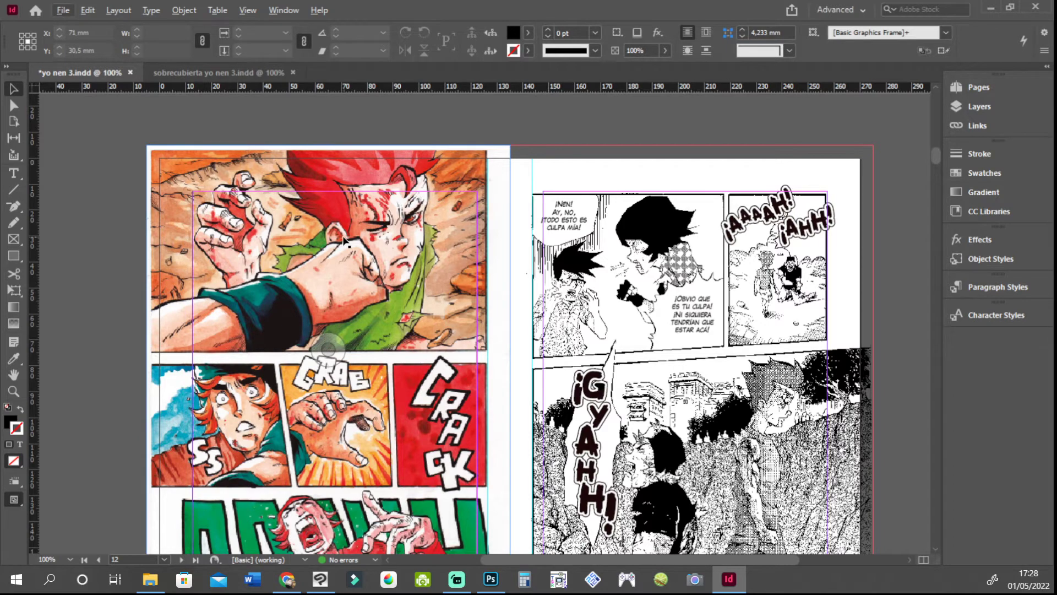
scroll(345, 241, down, 1)
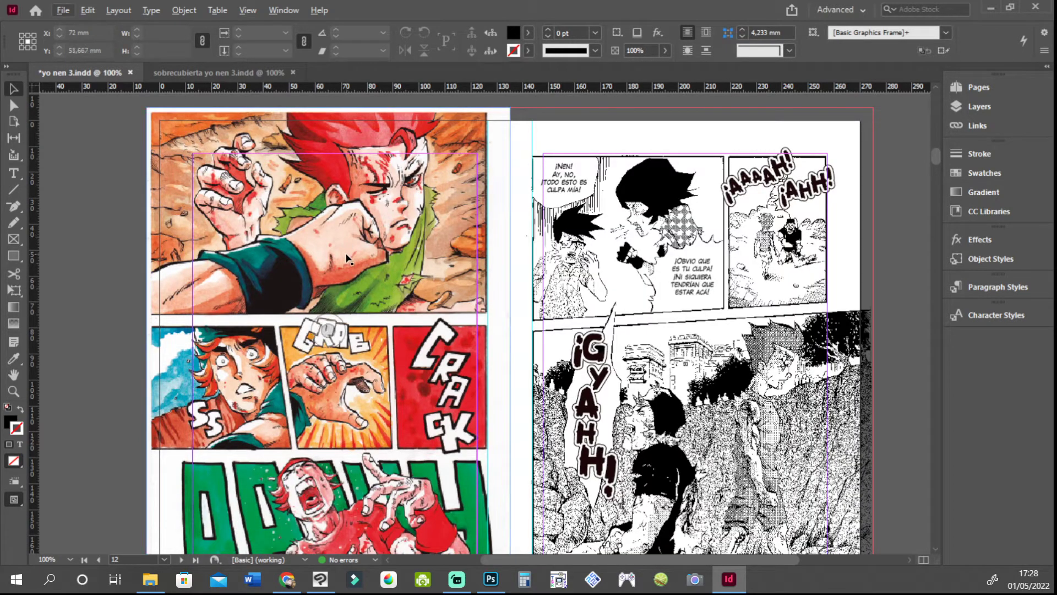
scroll(347, 259, down, 3)
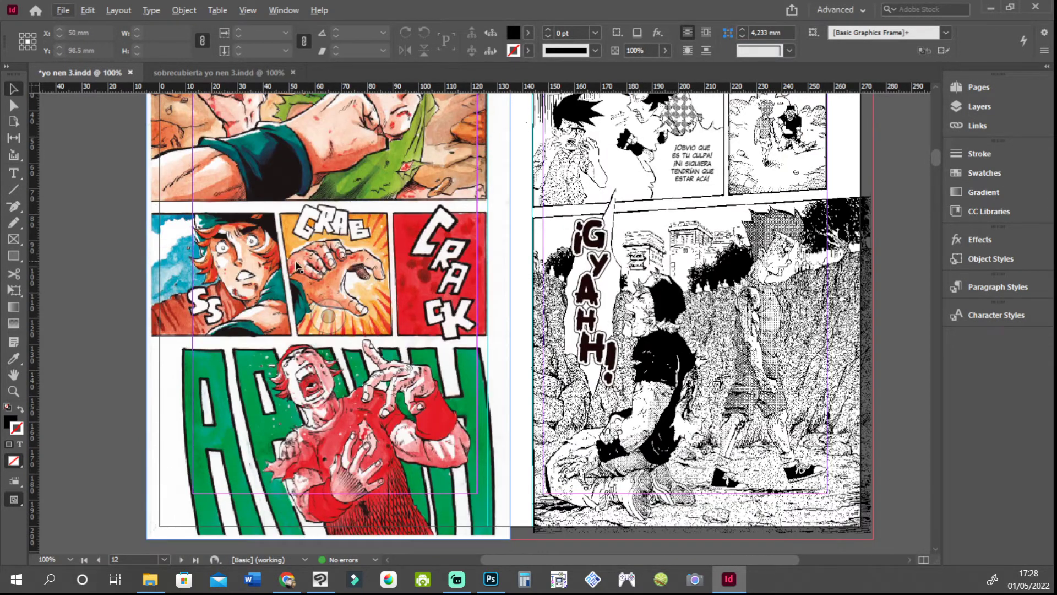
click(670, 307)
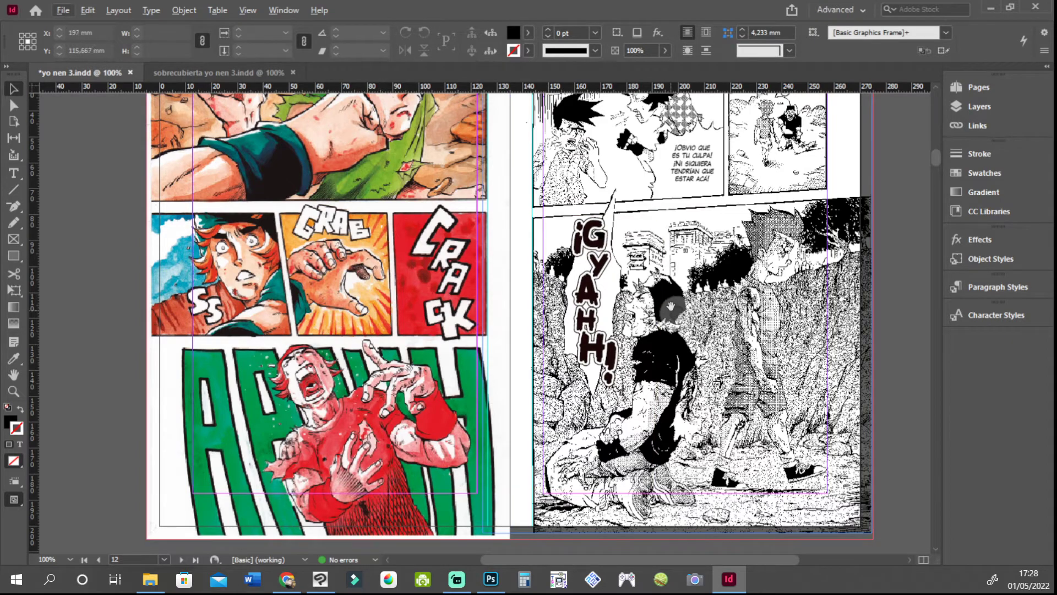
Step: Look through the black-and-white spreads from page 14 to the "¡Quiero ser más fuerte!" panel on page 19
scroll(803, 223, down, 10)
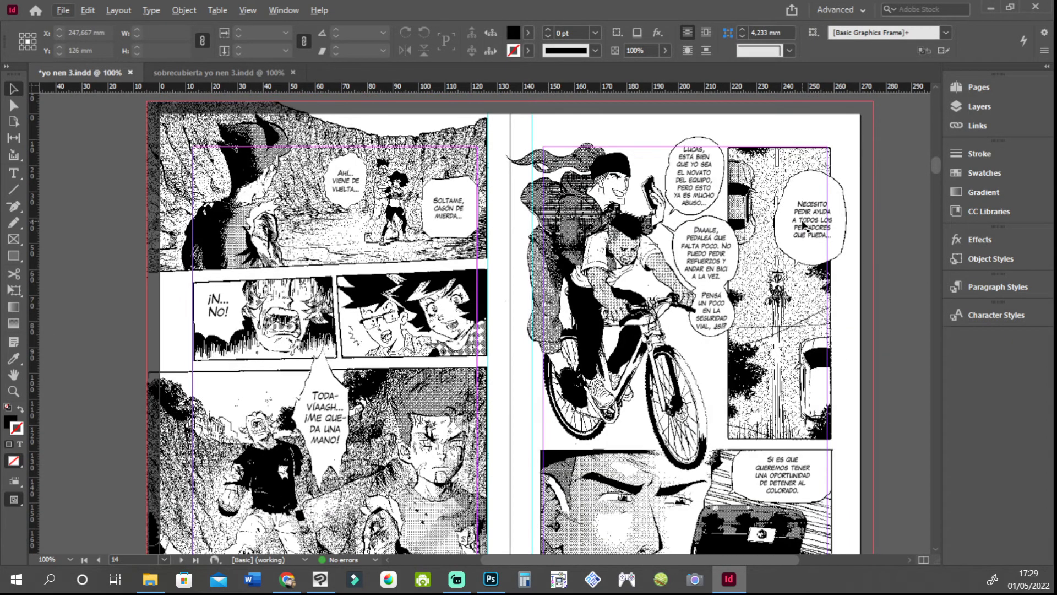
scroll(802, 223, down, 10)
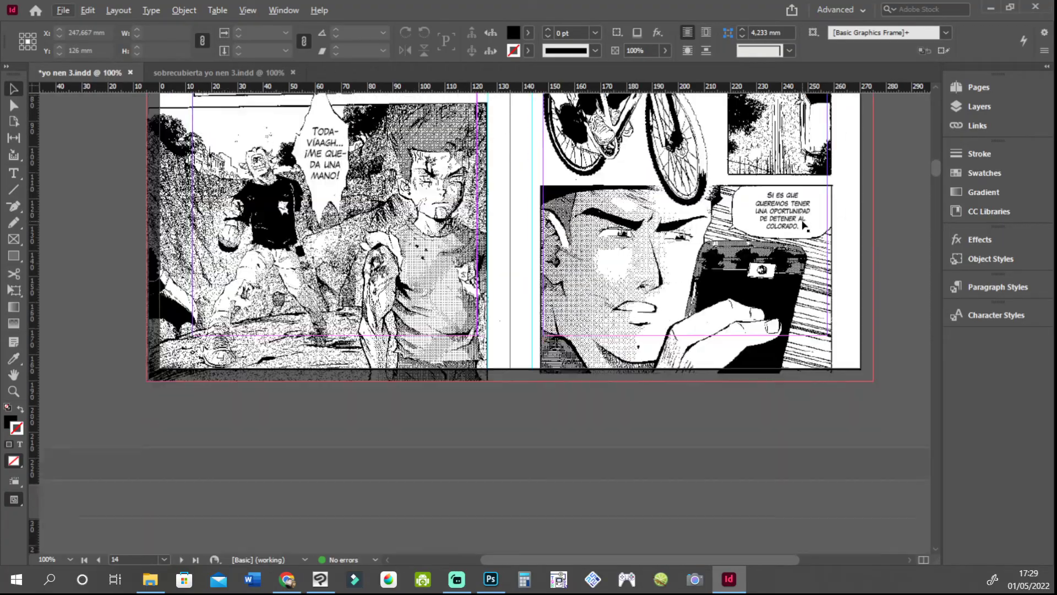
scroll(802, 223, down, 10)
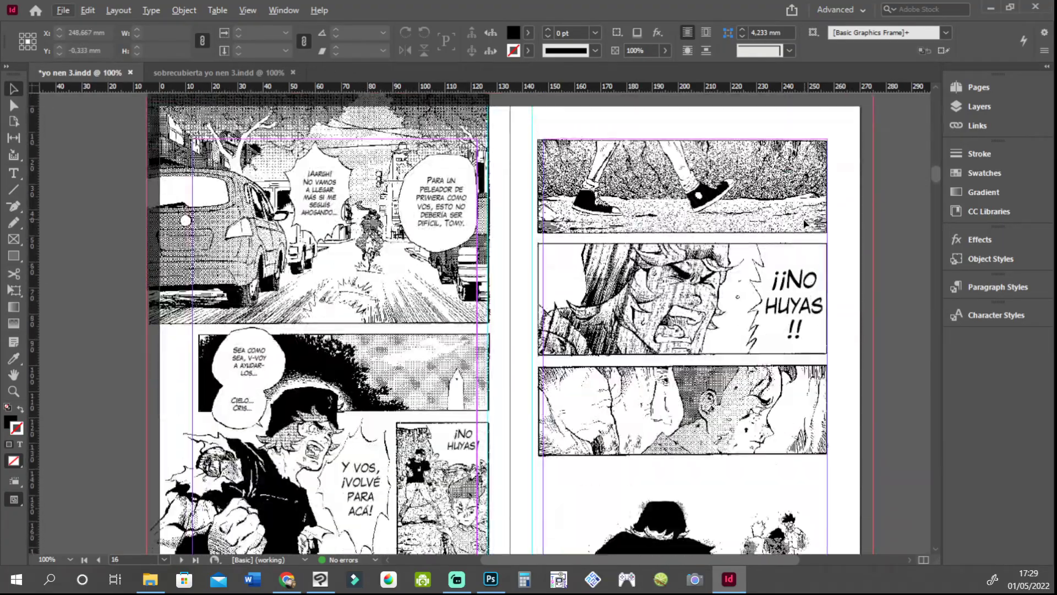
scroll(804, 223, down, 10)
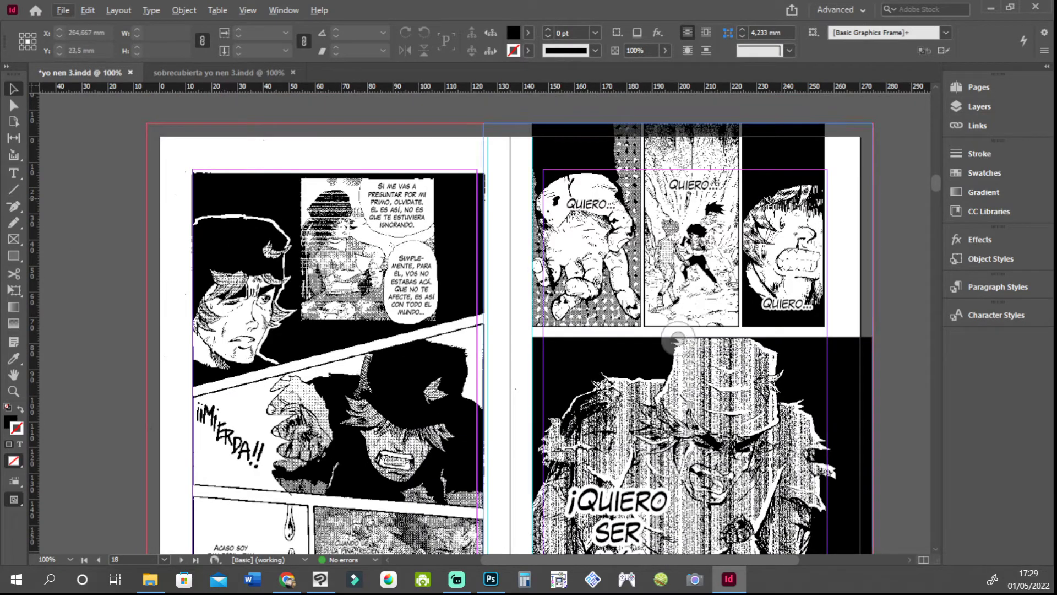
scroll(596, 198, down, 2)
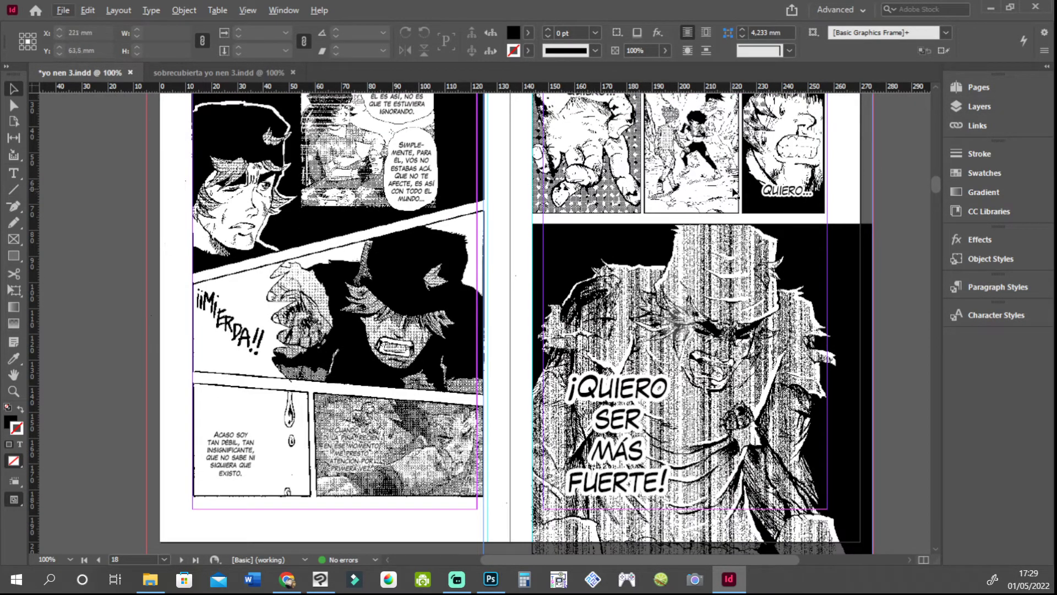
Step: Examine the spread thumbnails of the whole book, including the run from page 1 to pages 34-35
click(978, 88)
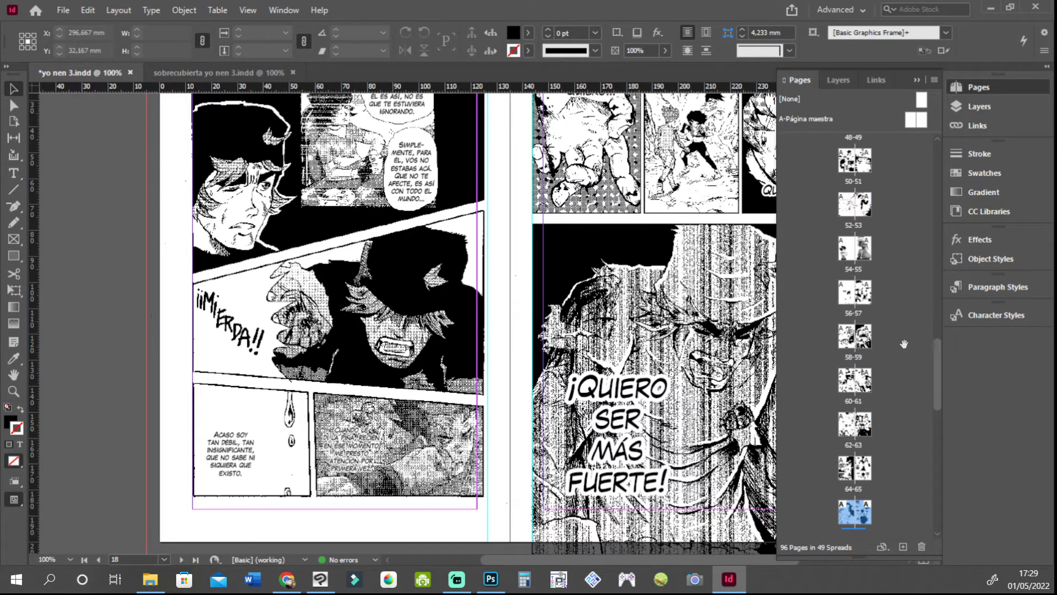
scroll(938, 354, up, 5)
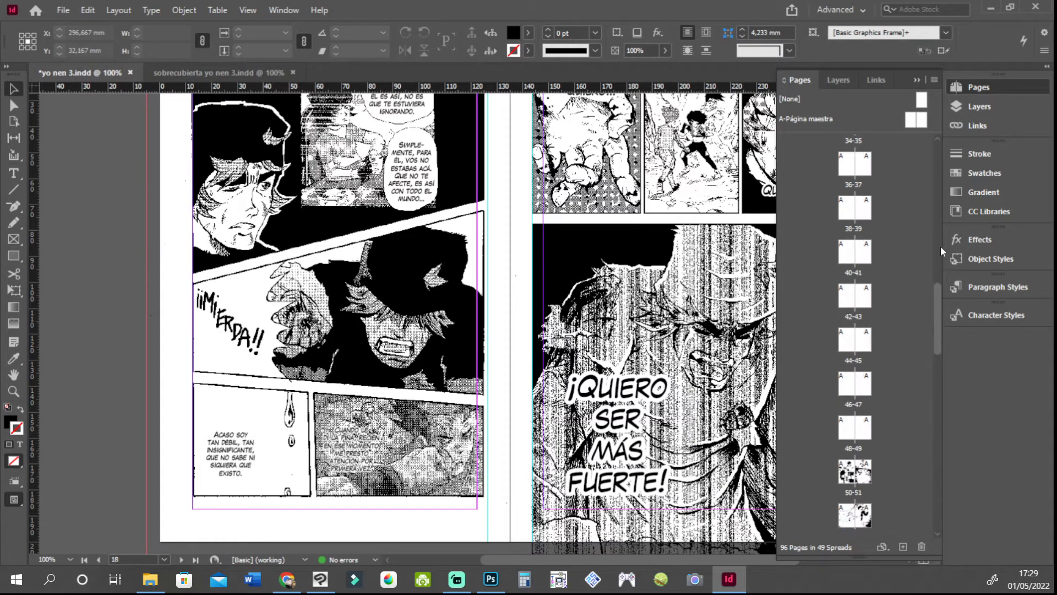
scroll(937, 186, up, 10)
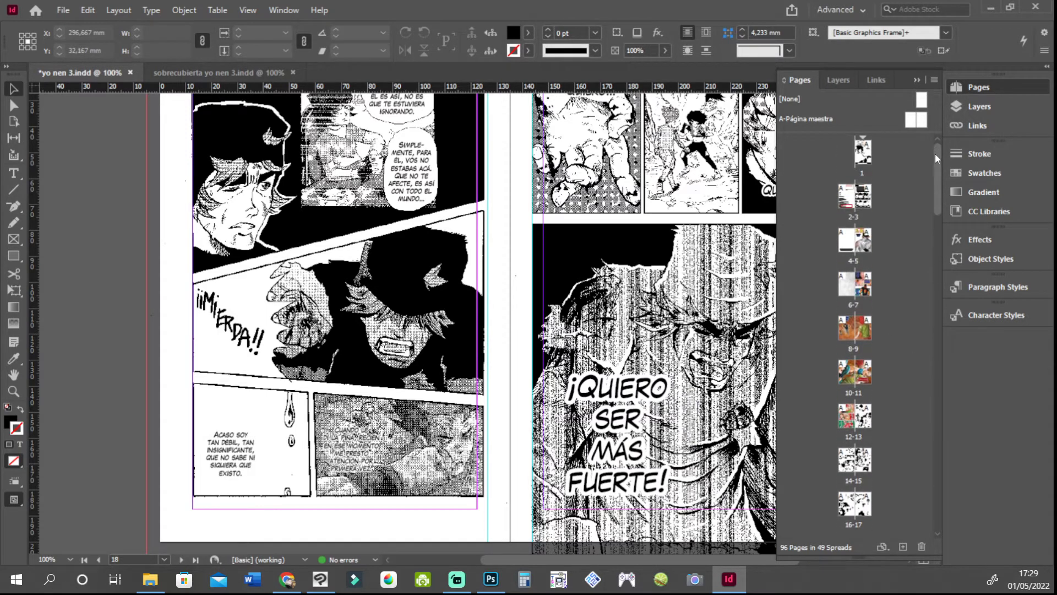
drag(935, 155, 939, 230)
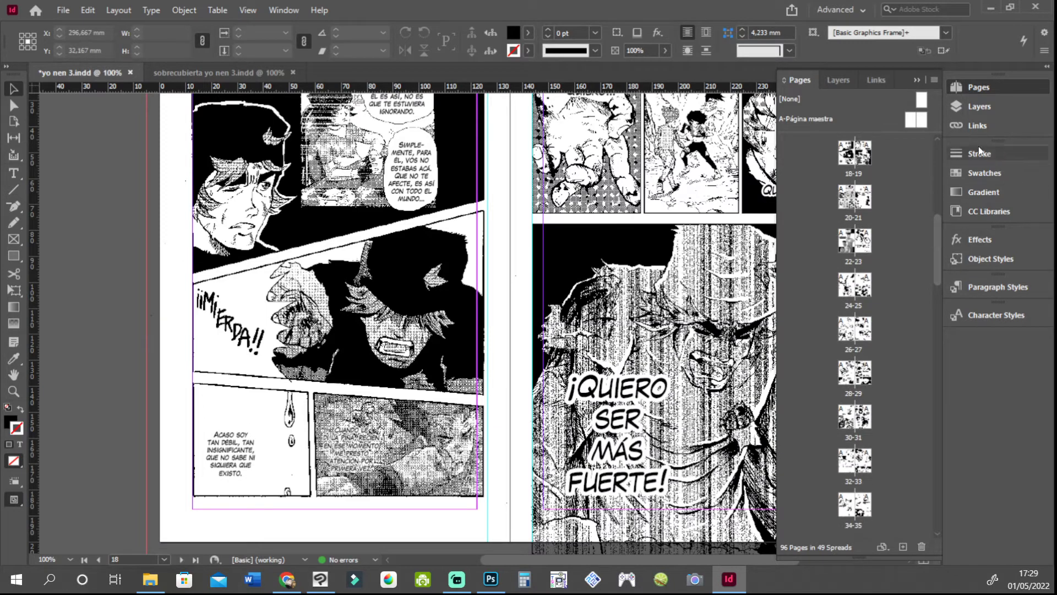
Step: Check the document's layers by hiding and showing Capa 2 to see which lettering it holds on pages 18 and 19
click(980, 107)
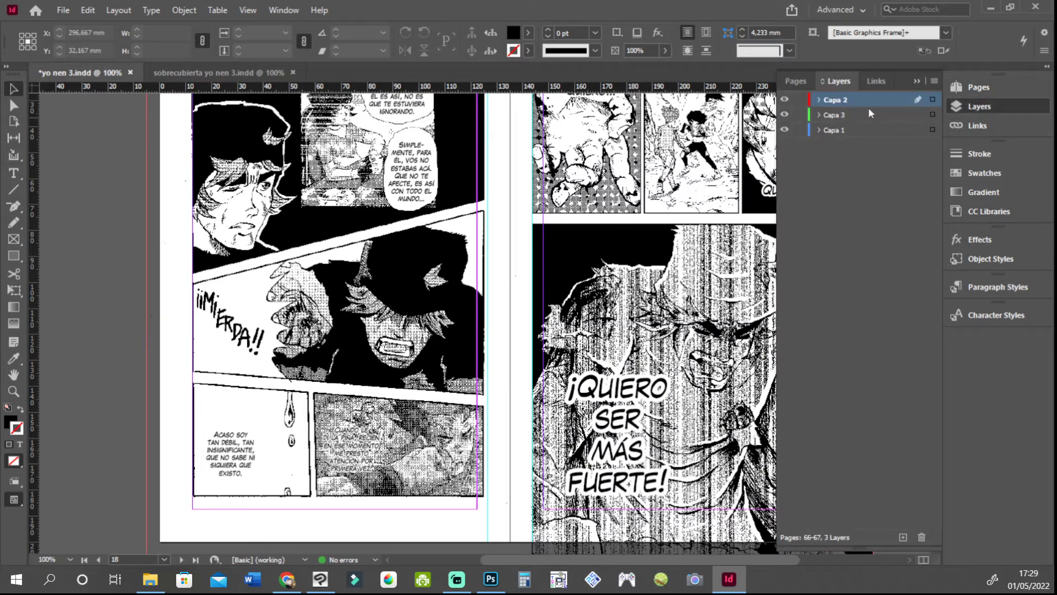
click(784, 99)
click(784, 100)
scroll(811, 160, up, 2)
click(788, 100)
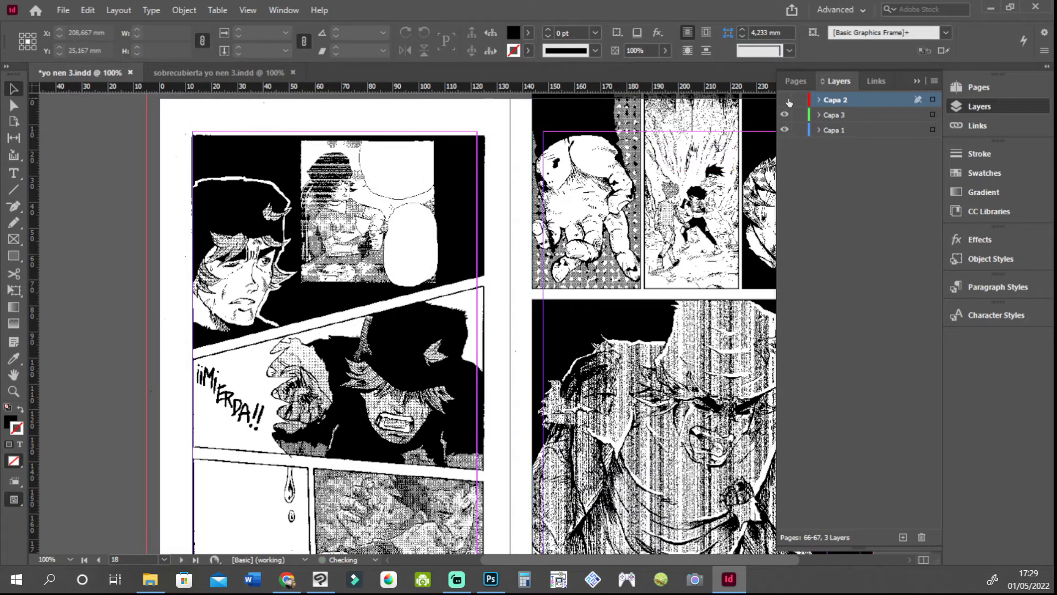
click(788, 99)
click(787, 115)
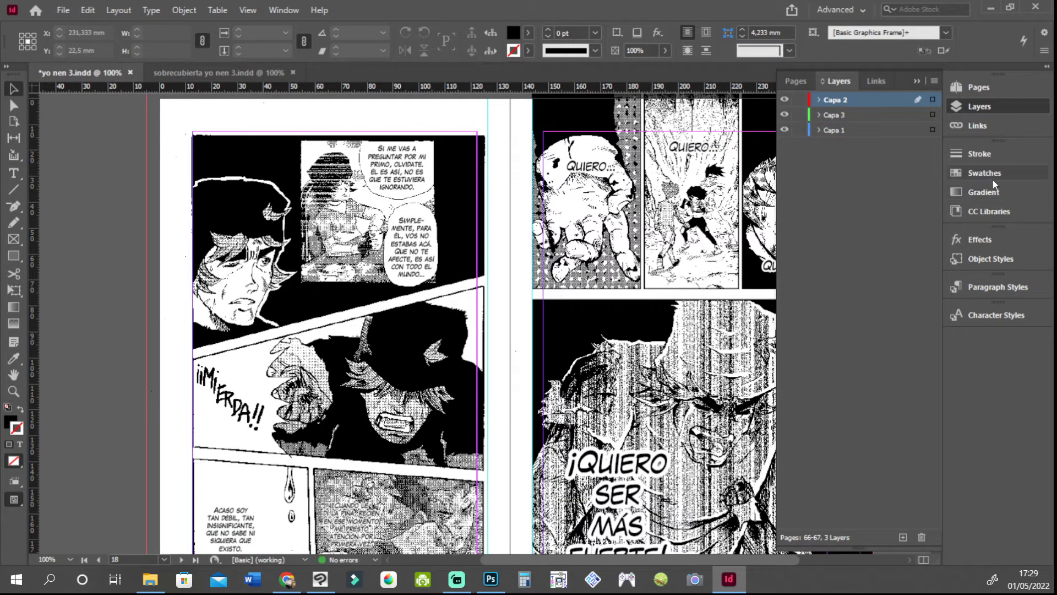
click(993, 106)
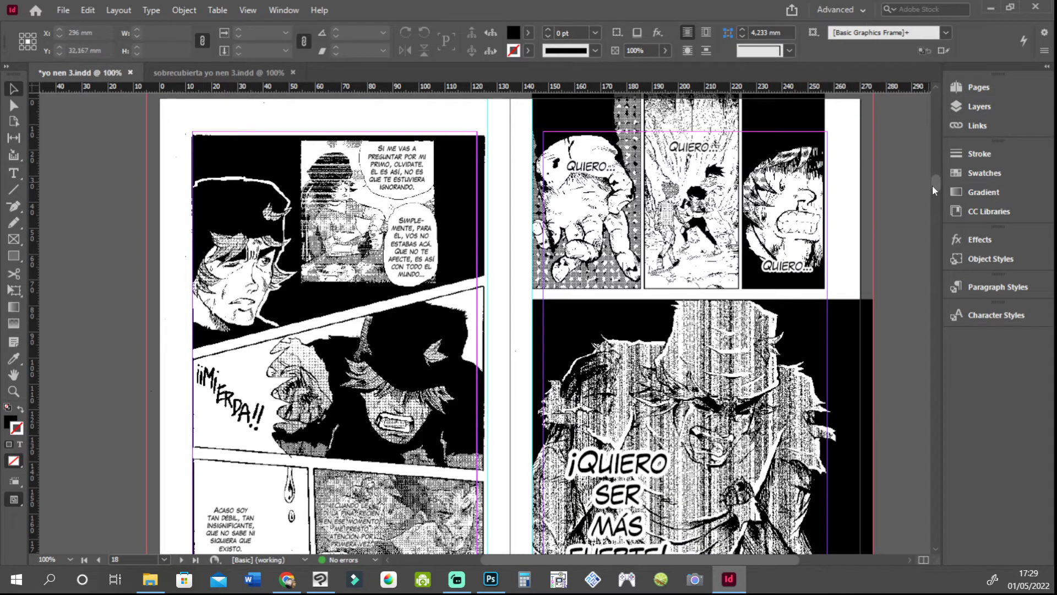
Step: Return to the "Monstruo" title page on page 1
drag(933, 185, 936, 114)
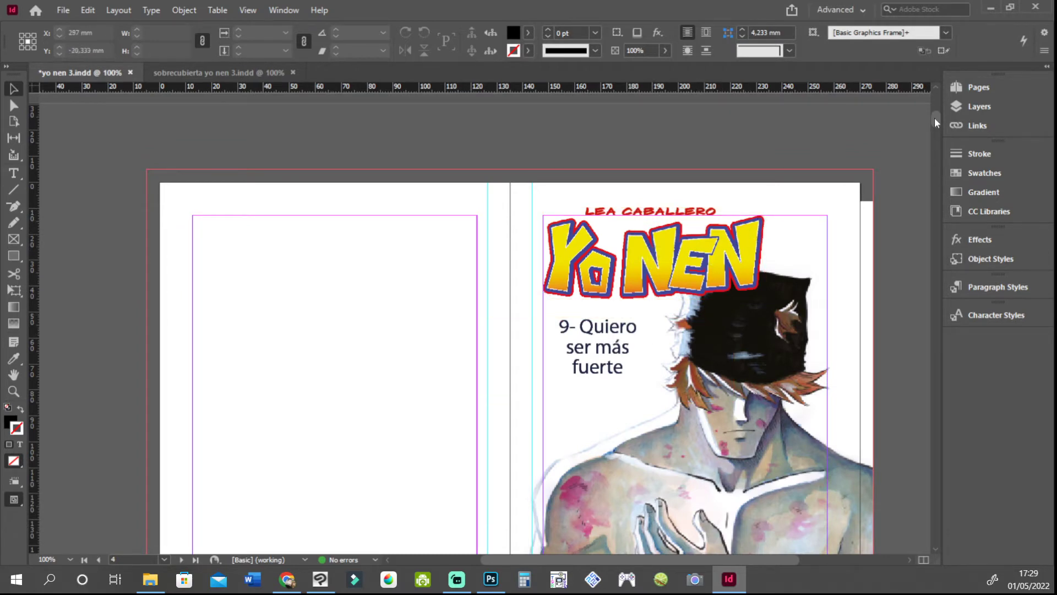
scroll(750, 196, up, 15)
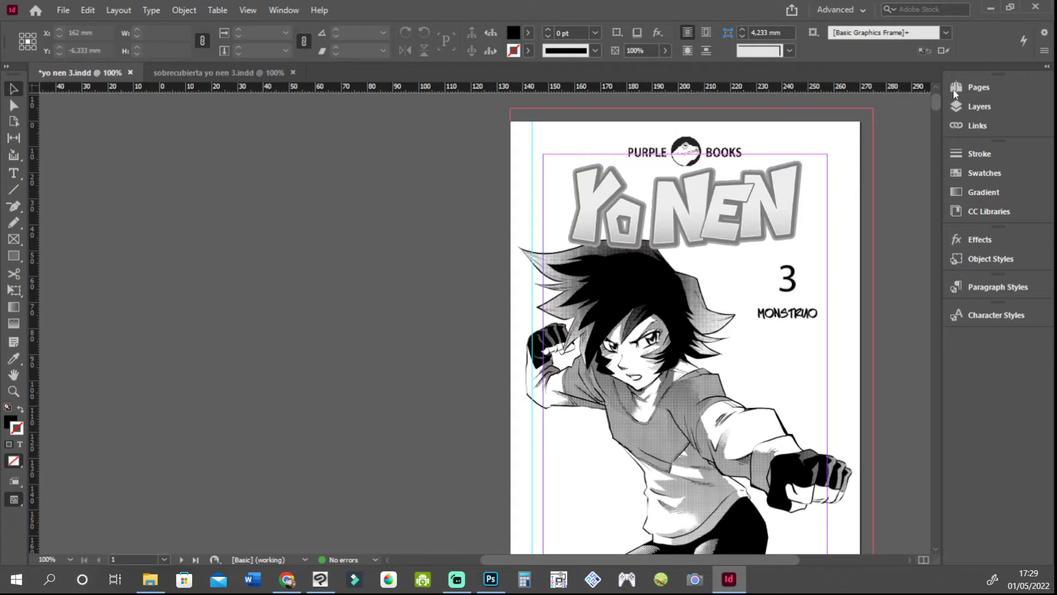
Step: Check what Capa 2 and Capa 1 each hold on the "9- Quiero ser más fuerte" cover spread by hiding and showing them
click(978, 107)
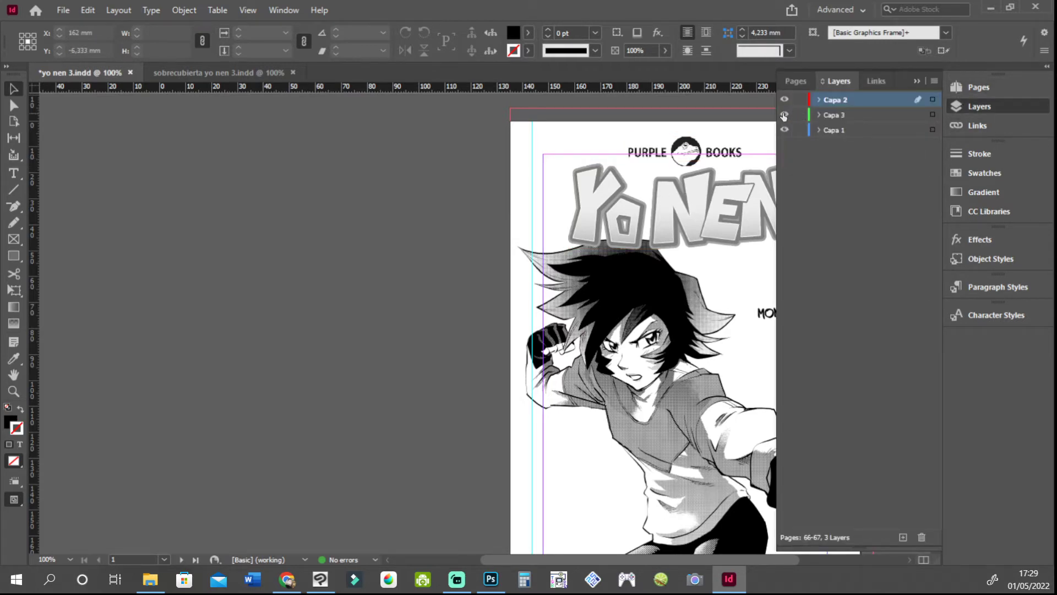
scroll(680, 275, down, 10)
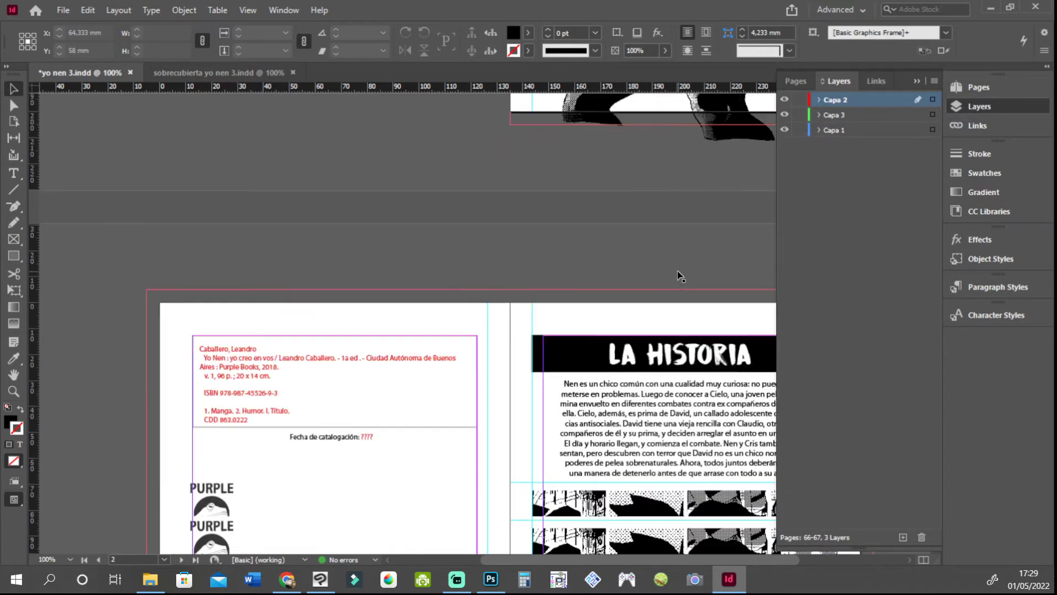
scroll(681, 276, down, 10)
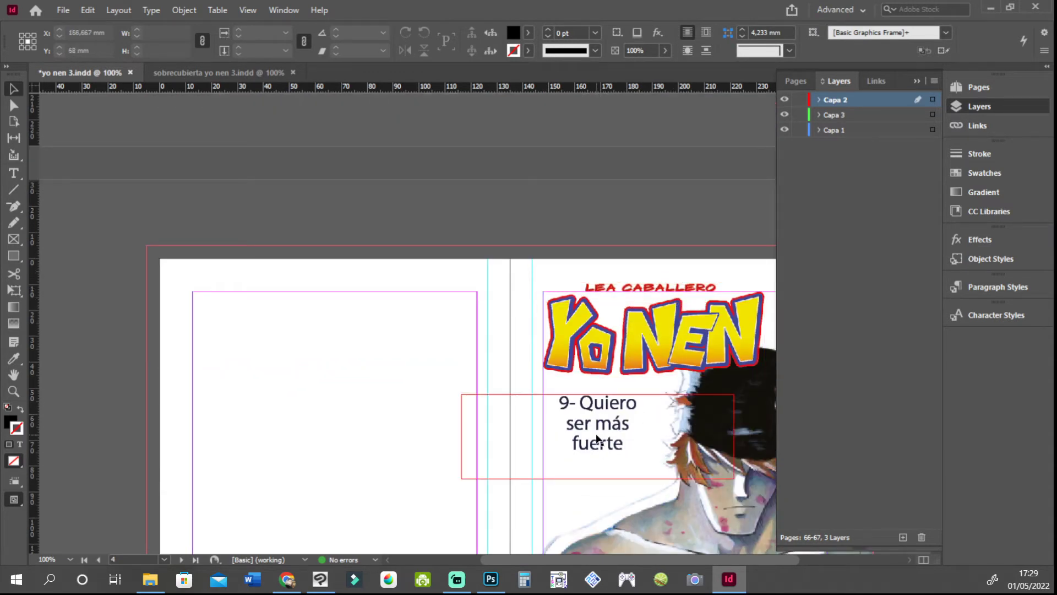
click(786, 99)
click(787, 99)
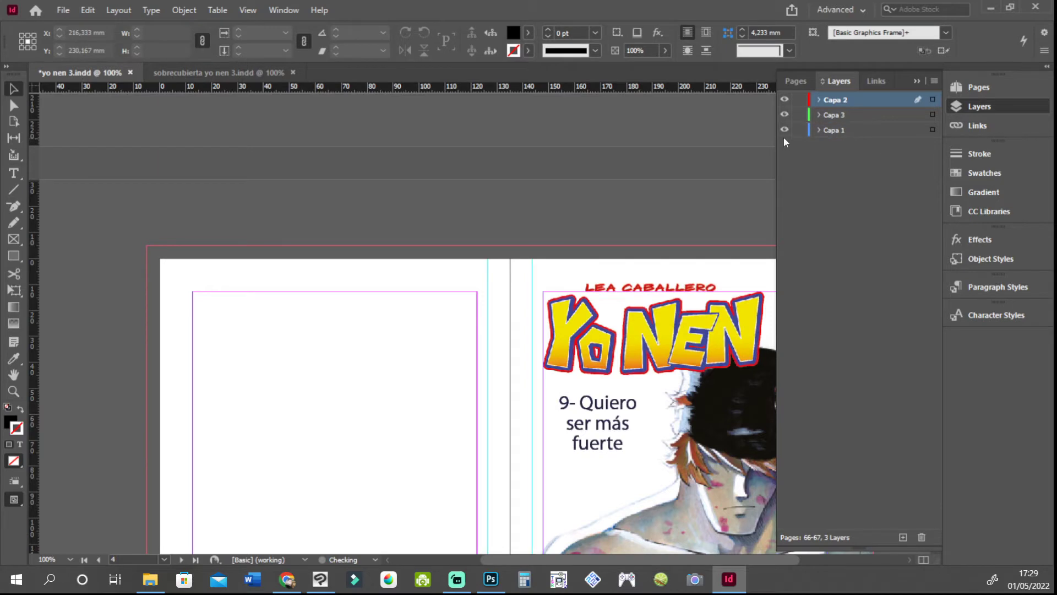
click(784, 130)
click(784, 130)
Step: Check what Capa 1 holds on the color comic spread at pages 6-7 by hiding and showing it
scroll(678, 232, down, 10)
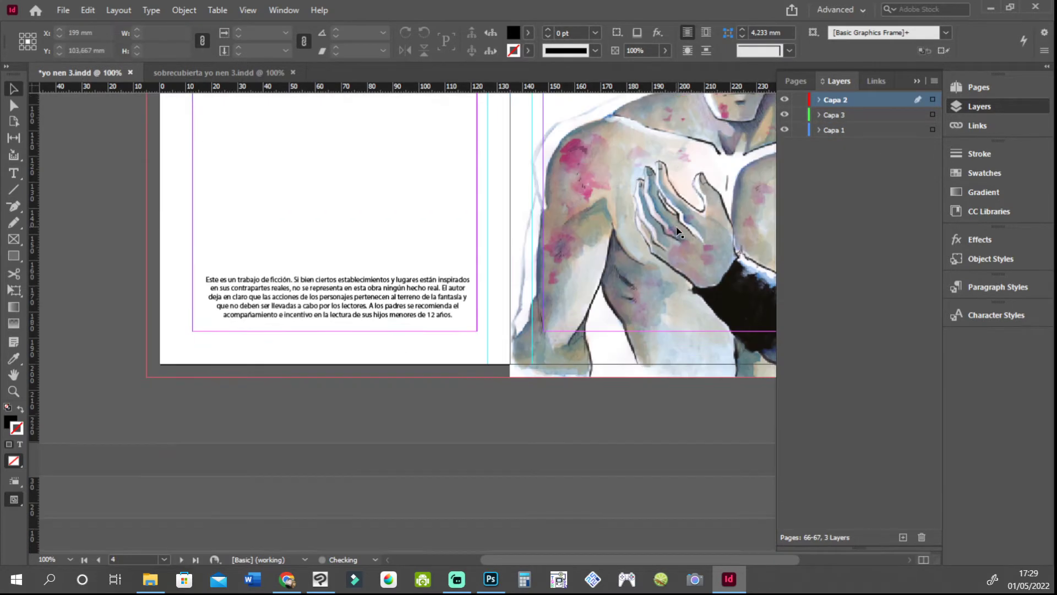
scroll(678, 232, down, 3)
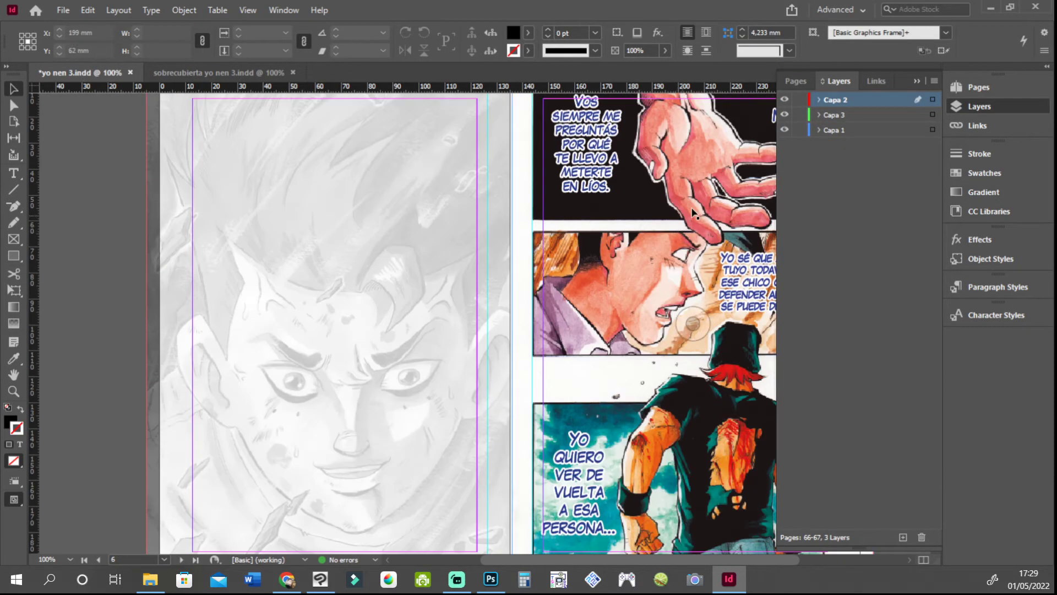
click(784, 131)
click(785, 132)
Step: Look through the spreads at pages 66-67, 34-35 and 20-21, ending at the "¡Quiero ser más fuerte!" panel on page 19
click(985, 84)
scroll(849, 303, down, 3)
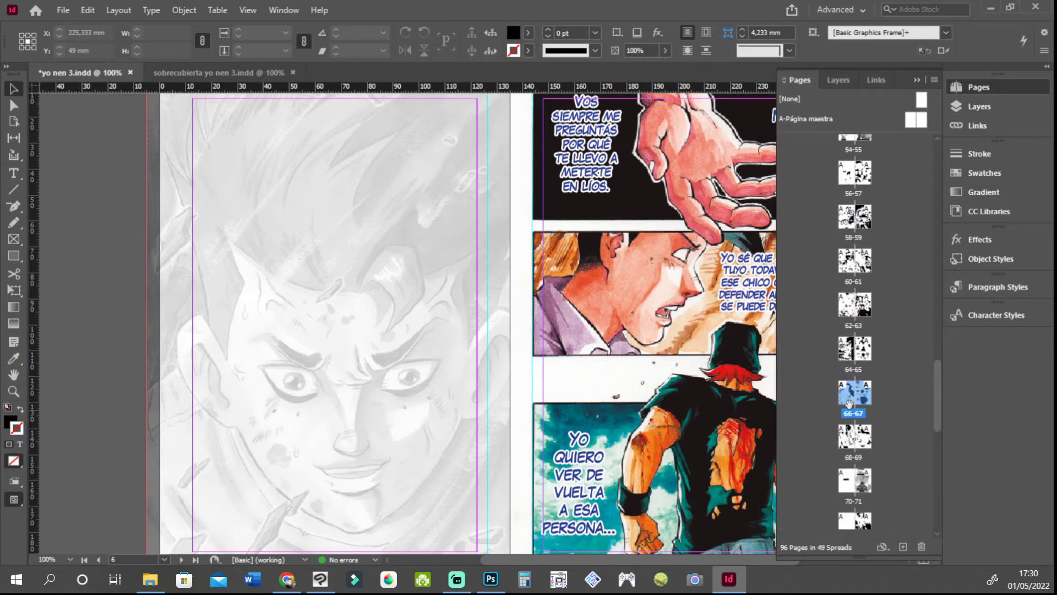
double_click(849, 404)
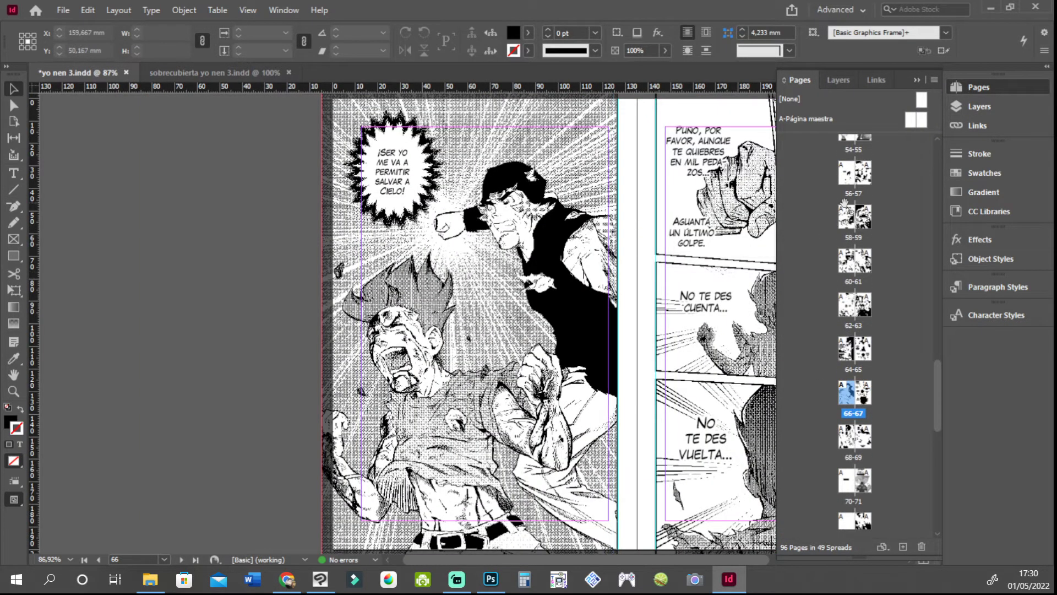
scroll(845, 203, up, 12)
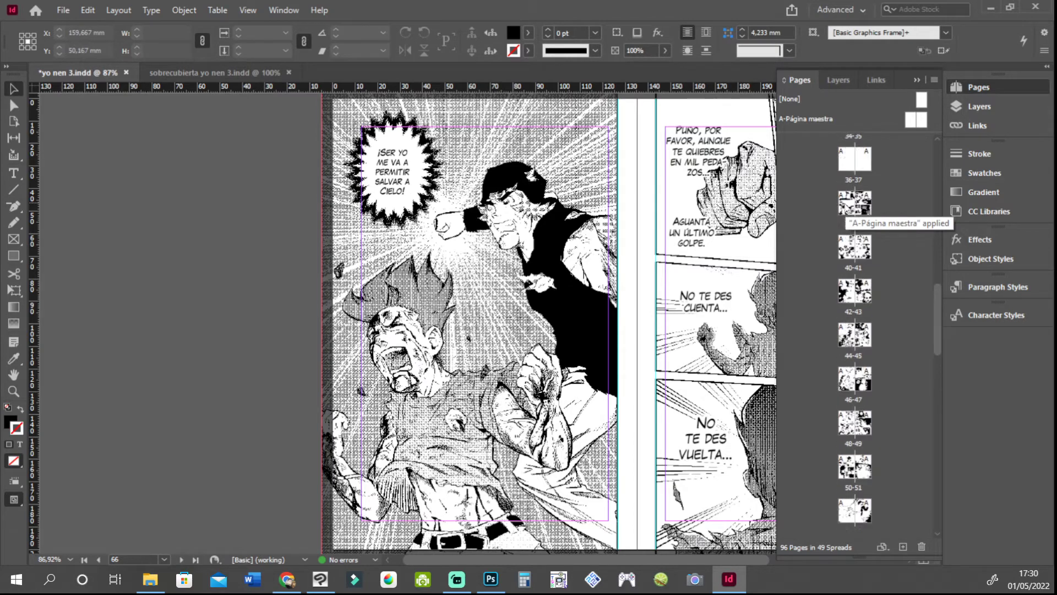
scroll(851, 213, up, 2)
double_click(855, 183)
scroll(693, 216, down, 5)
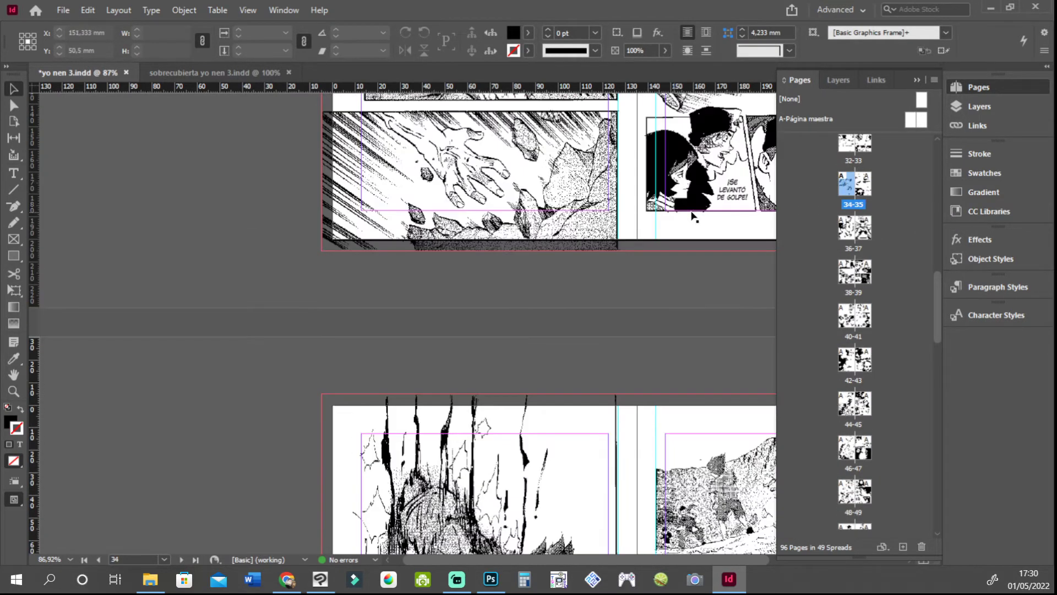
scroll(914, 196, up, 8)
double_click(854, 193)
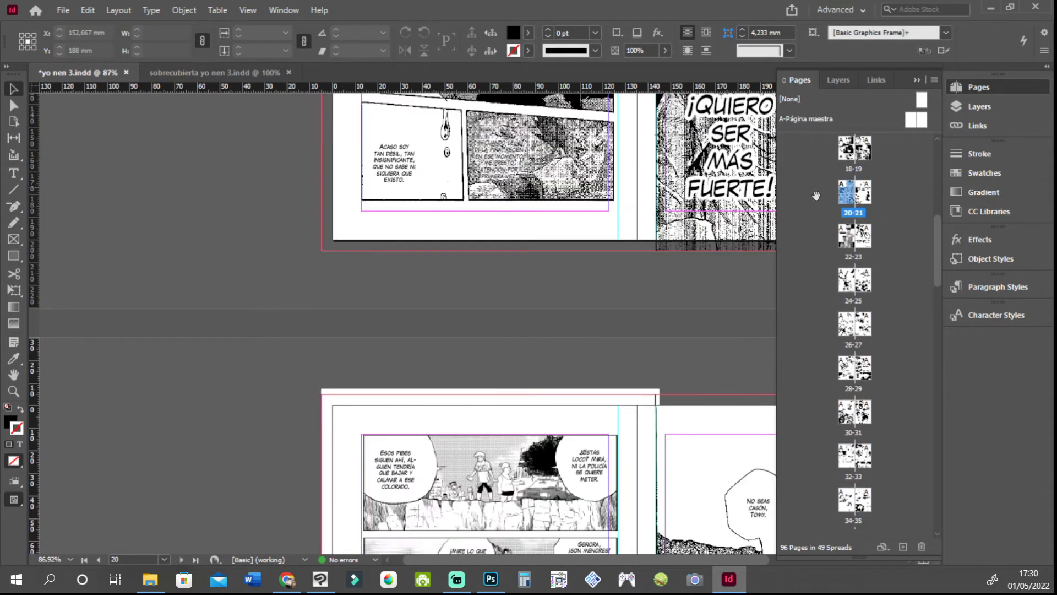
scroll(551, 320, up, 8)
scroll(551, 320, down, 3)
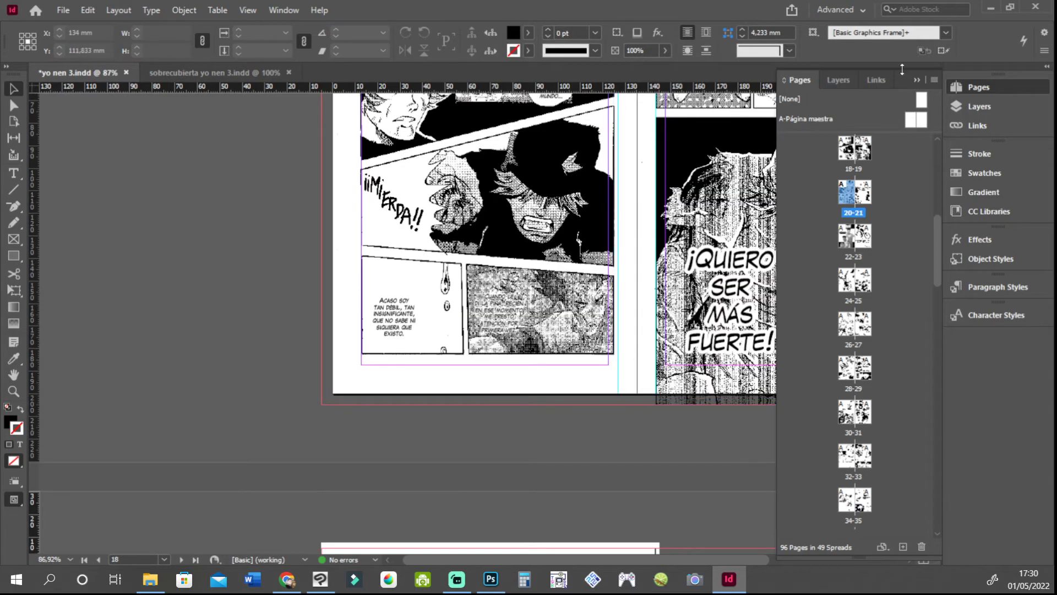
Step: Examine the grayscale "10- Nos hacemos cargo nosotros" chapter cover on page 22 and the bicycle artwork beside it
click(983, 88)
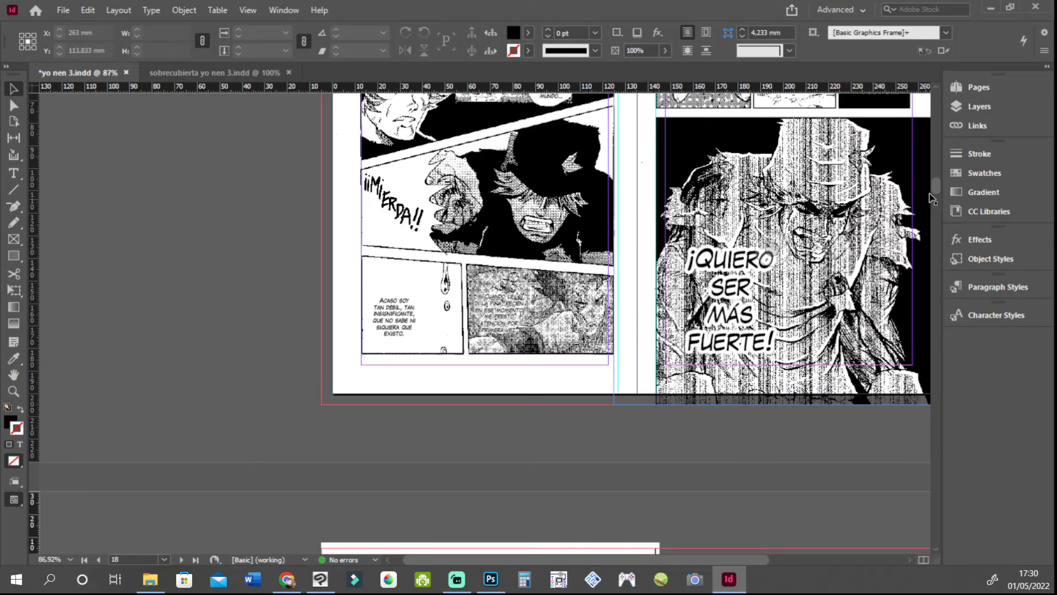
drag(937, 186, 936, 205)
scroll(864, 242, down, 3)
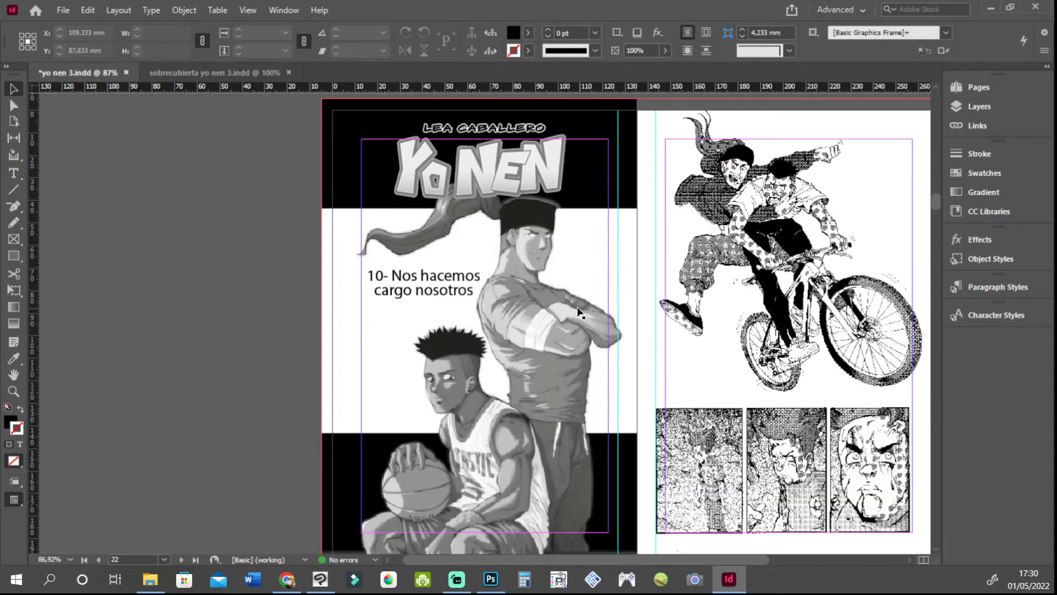
scroll(551, 220, down, 3)
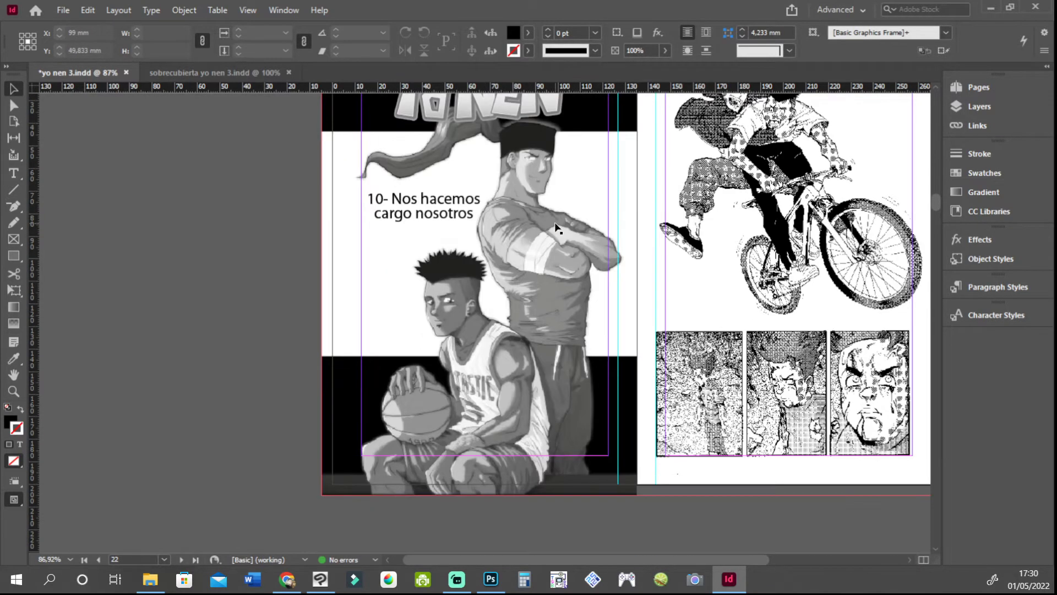
scroll(523, 223, up, 3)
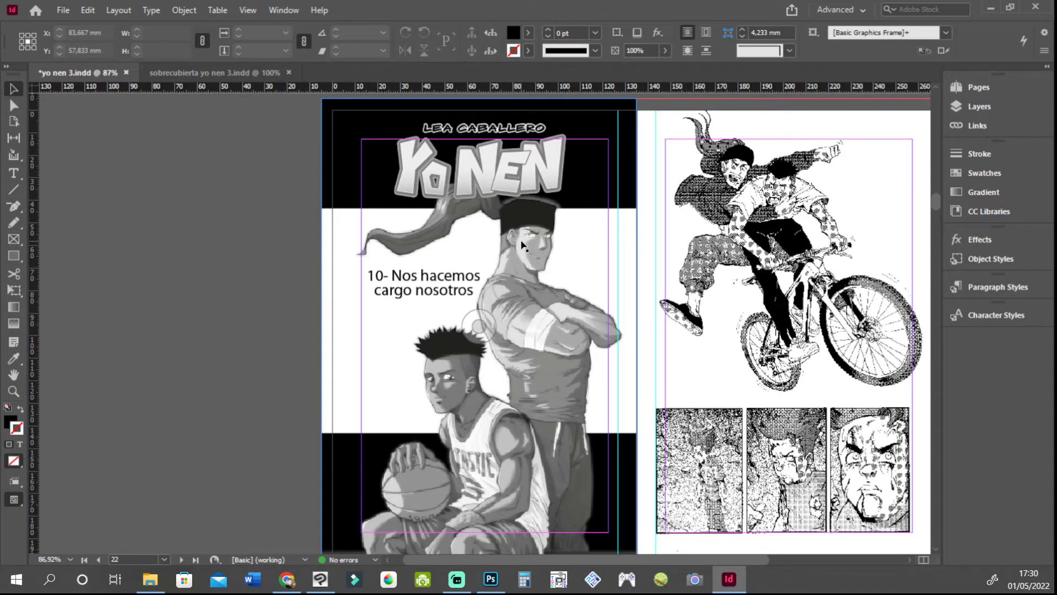
scroll(523, 245, down, 1)
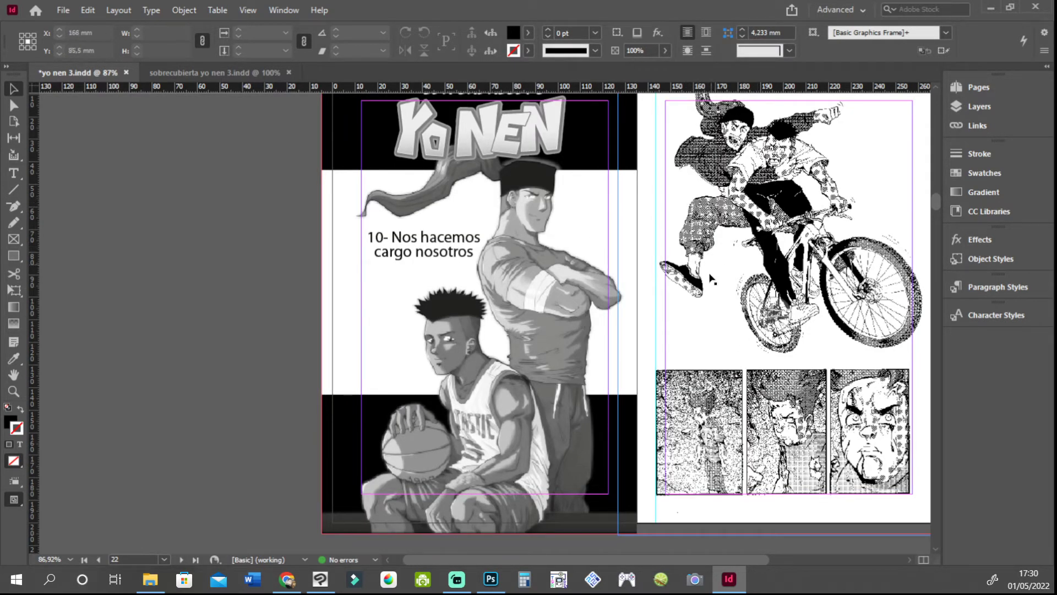
Step: Examine the "11- Monstruo" chapter cover on page 37 together with the facing page 36
drag(937, 196, 920, 264)
click(920, 264)
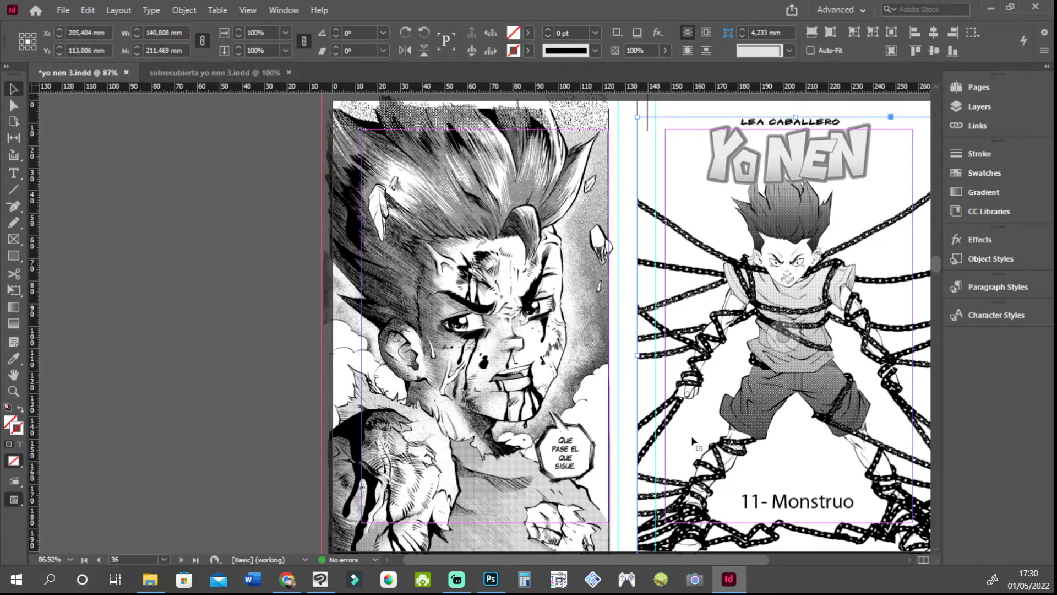
drag(653, 558, 731, 557)
scroll(703, 310, down, 2)
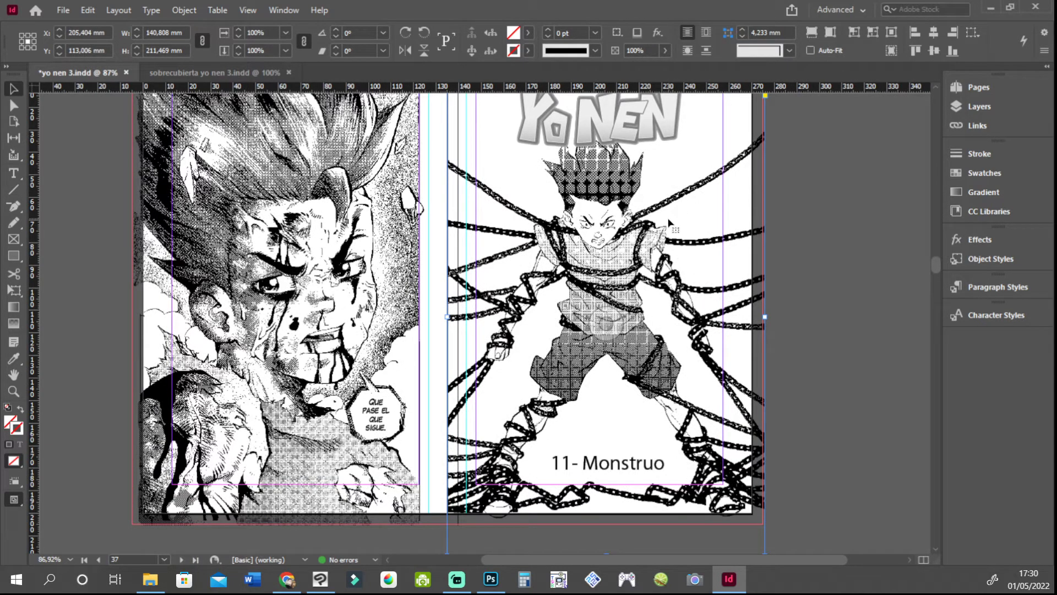
scroll(677, 231, up, 2)
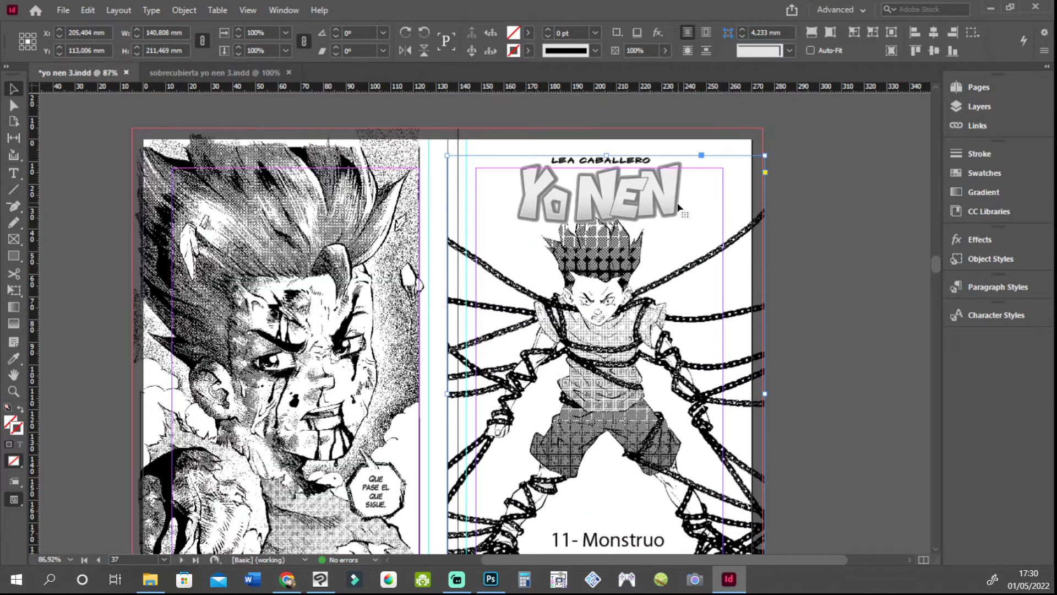
scroll(608, 280, down, 1)
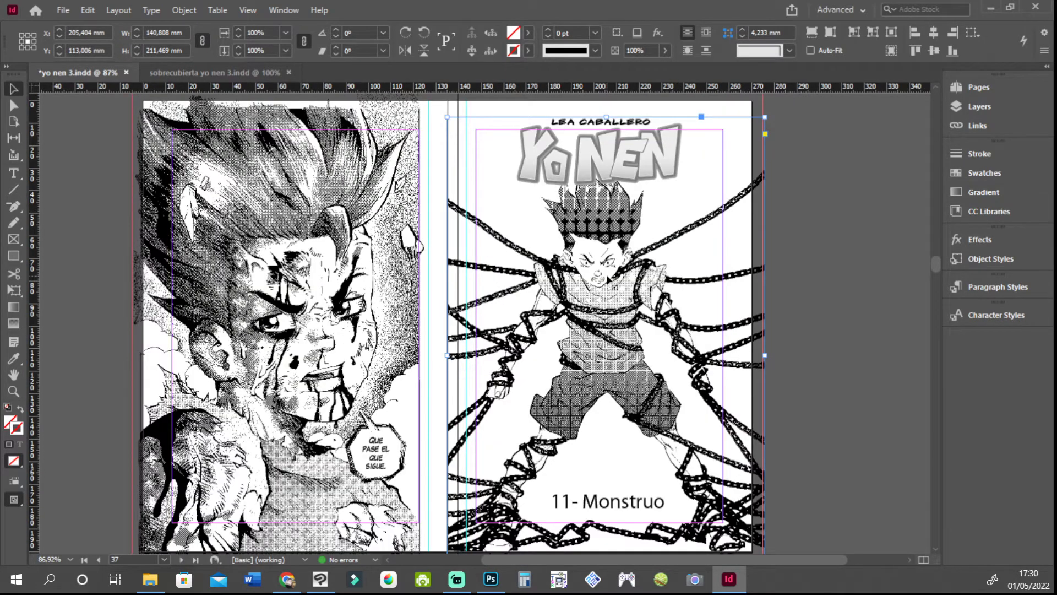
scroll(608, 279, down, 1)
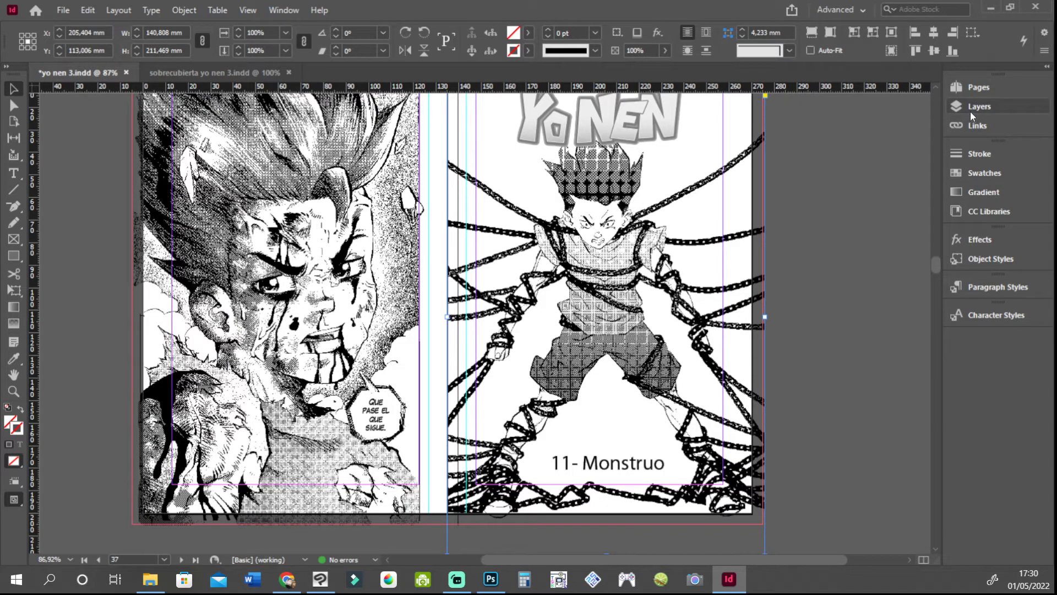
Step: Inspect the halftone shading and chains of the "11- Monstruo" cover up close at up to 300%, ending at 100%
scroll(681, 216, up, 3)
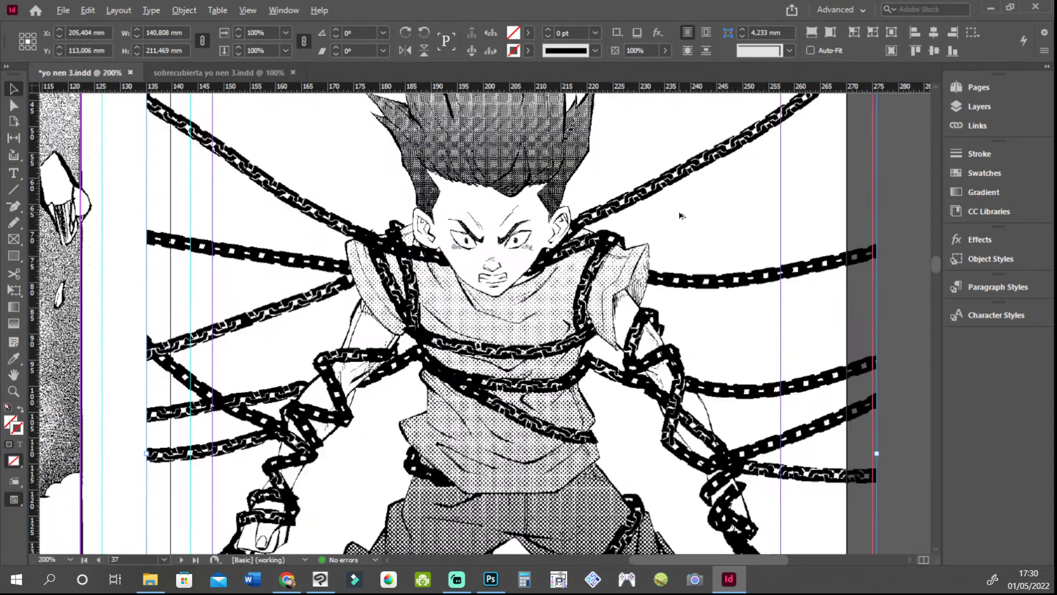
scroll(681, 216, up, 1)
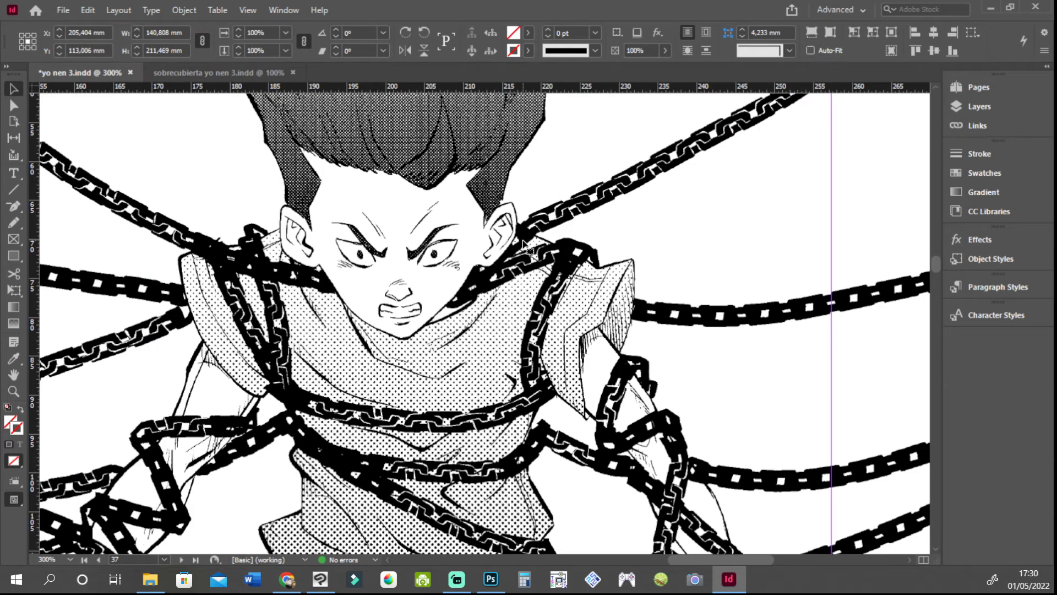
scroll(523, 243, down, 1)
scroll(531, 250, up, 3)
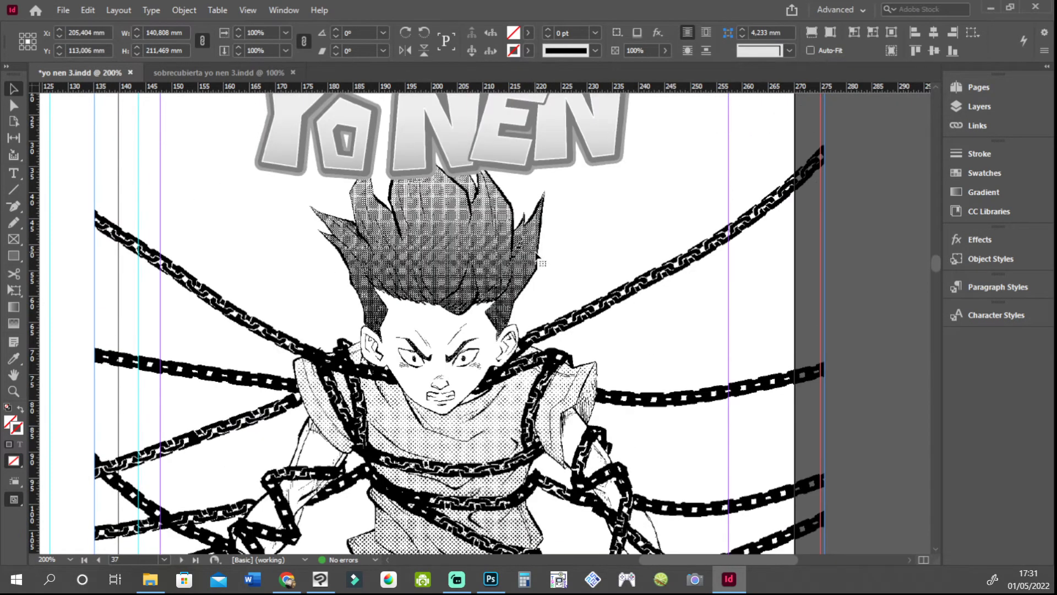
scroll(537, 254, down, 2)
scroll(537, 254, down, 3)
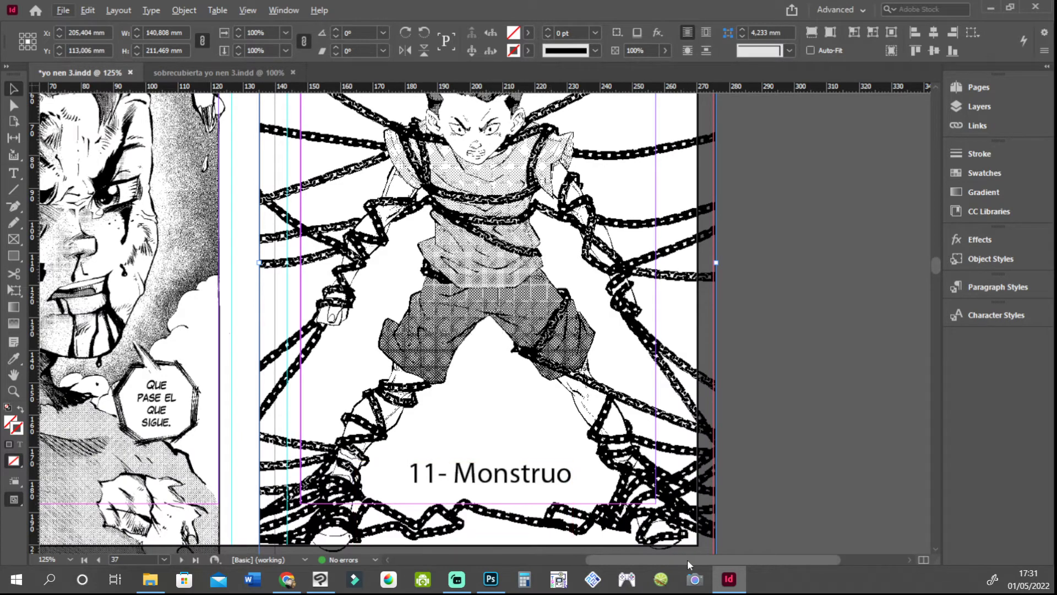
drag(687, 559, 663, 561)
scroll(584, 394, down, 1)
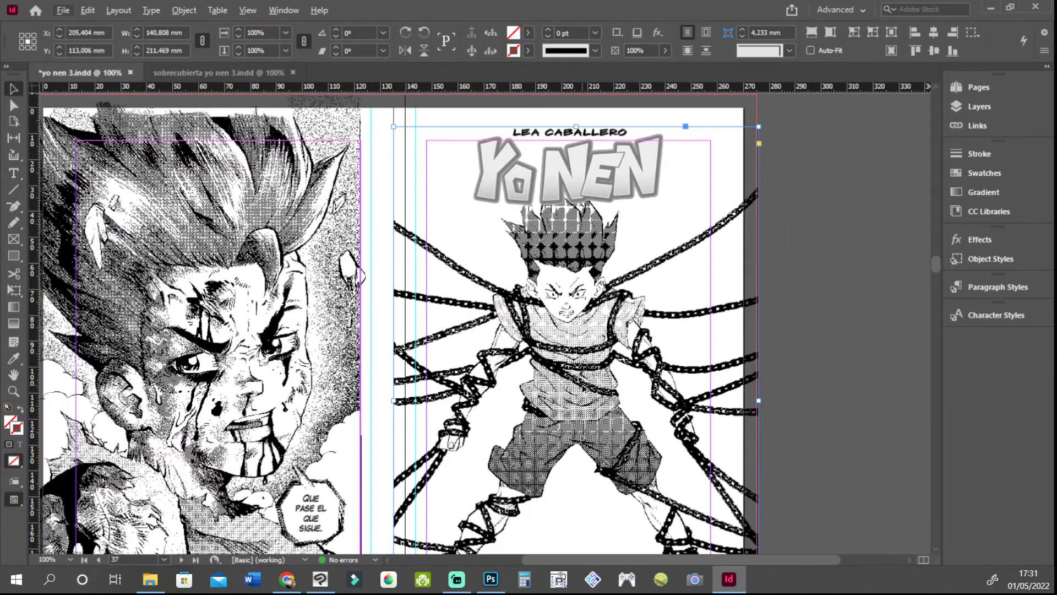
click(576, 340)
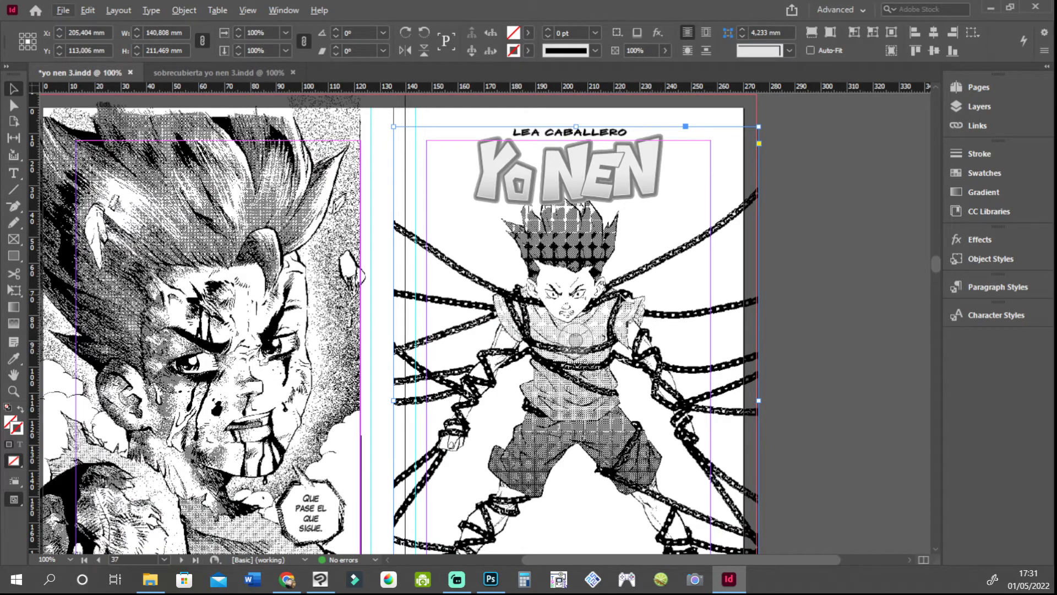
scroll(623, 300, down, 3)
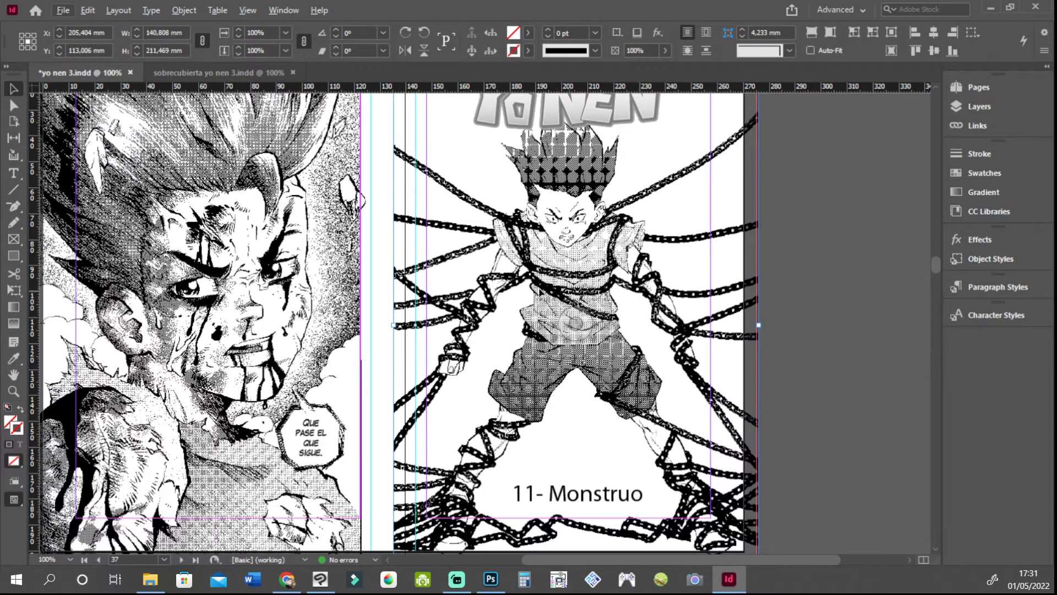
Step: Look through the black-and-white comic spreads after the "11- Monstruo" cover, up to the fight spread at page 45
scroll(757, 298, down, 5)
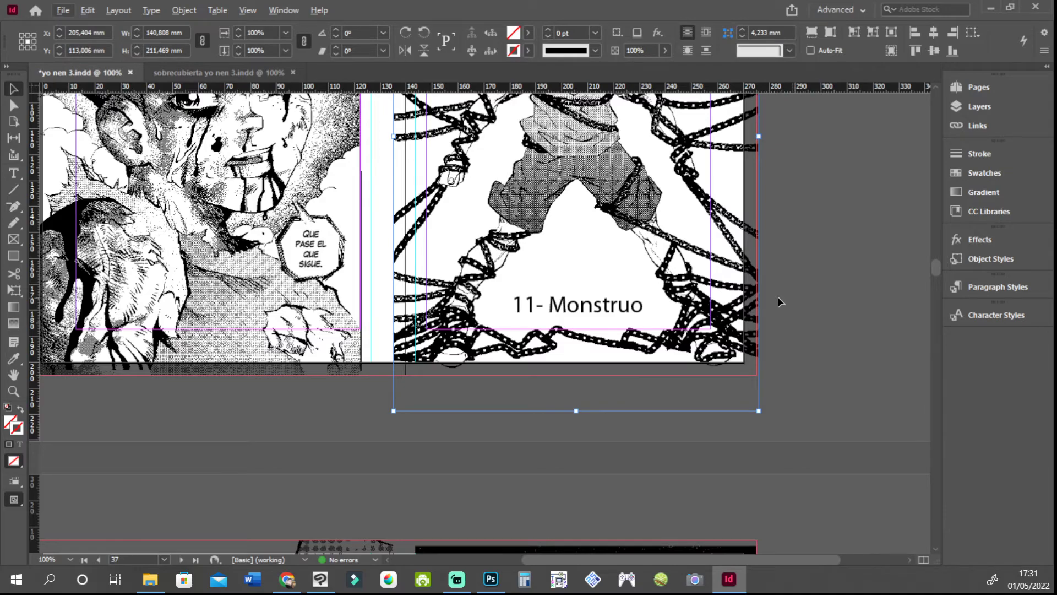
scroll(706, 306, down, 12)
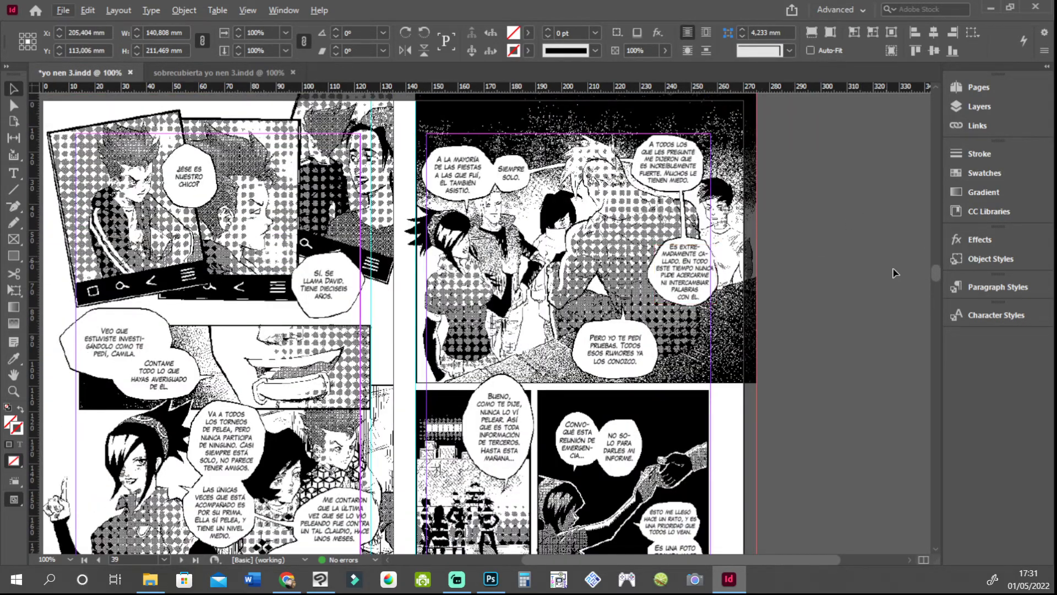
drag(936, 269, 937, 296)
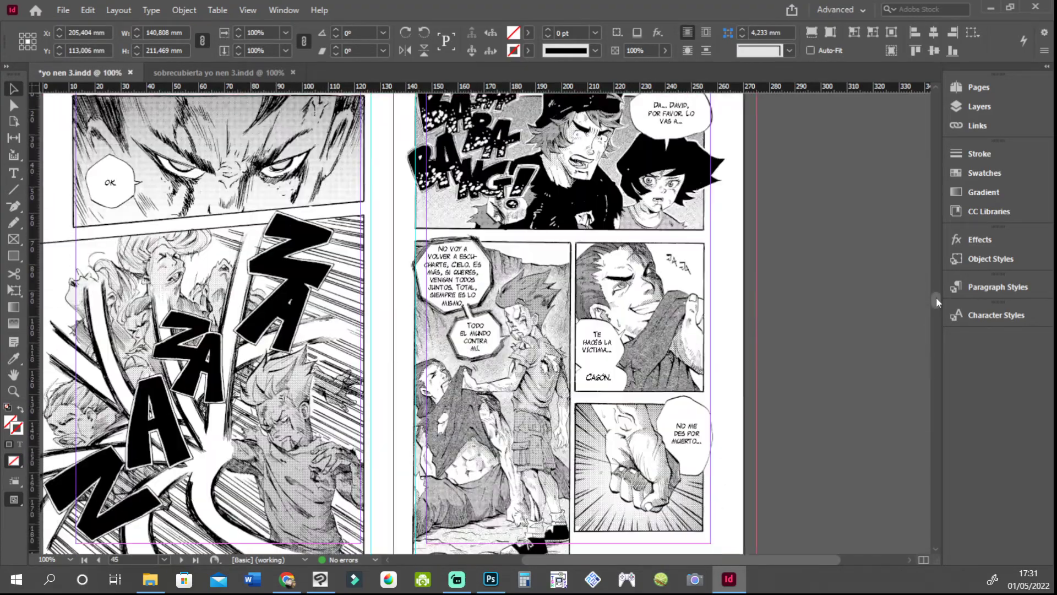
drag(758, 560, 728, 561)
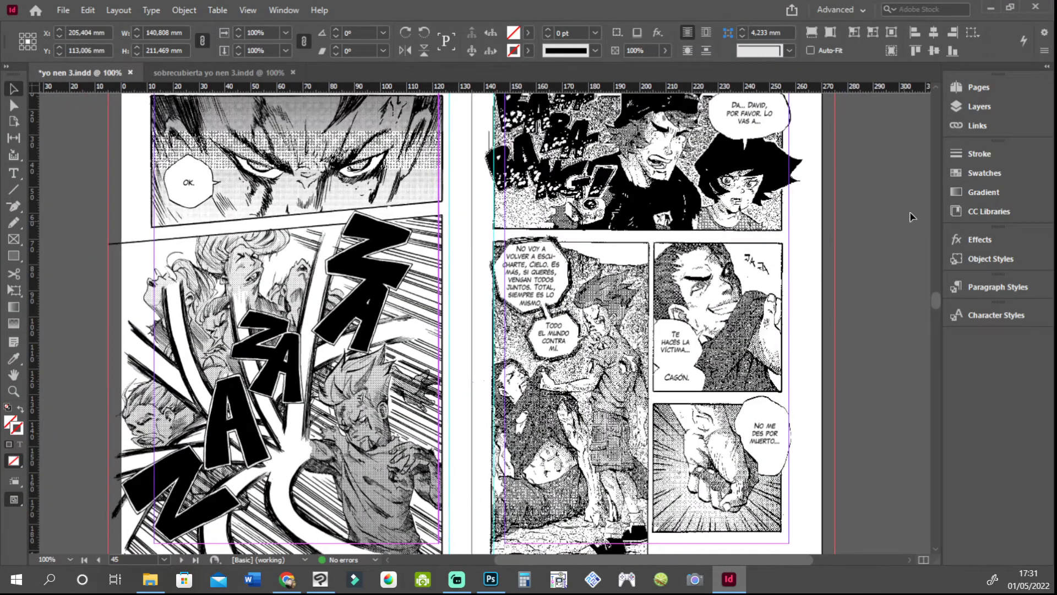
Step: View the "12- (no) Quiero ser más fuerte" cover spread and select the striped-shirt girl illustration on its facing page
drag(937, 299, 946, 344)
scroll(323, 341, down, 3)
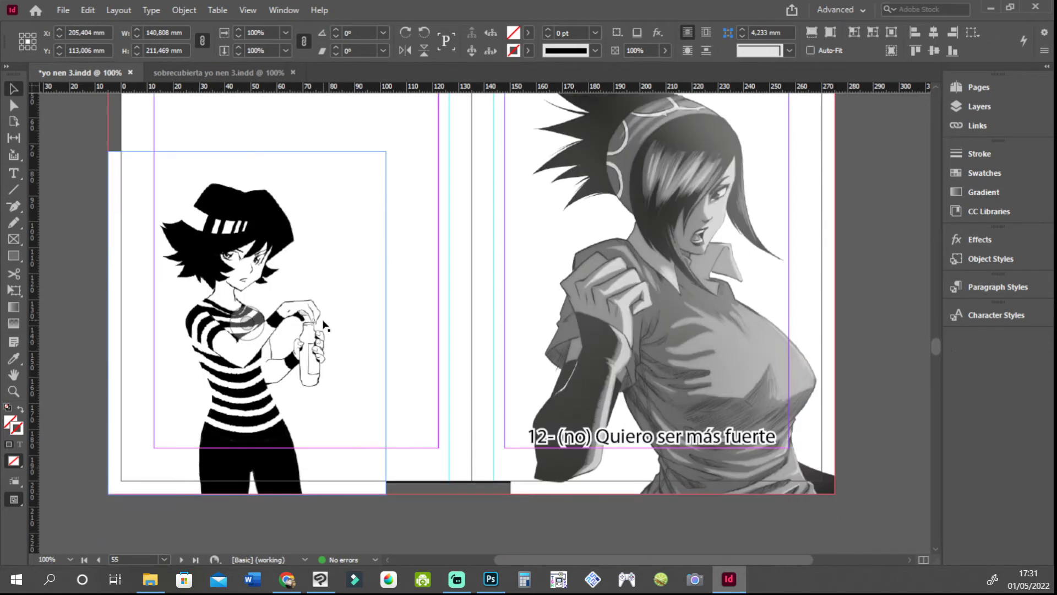
click(271, 253)
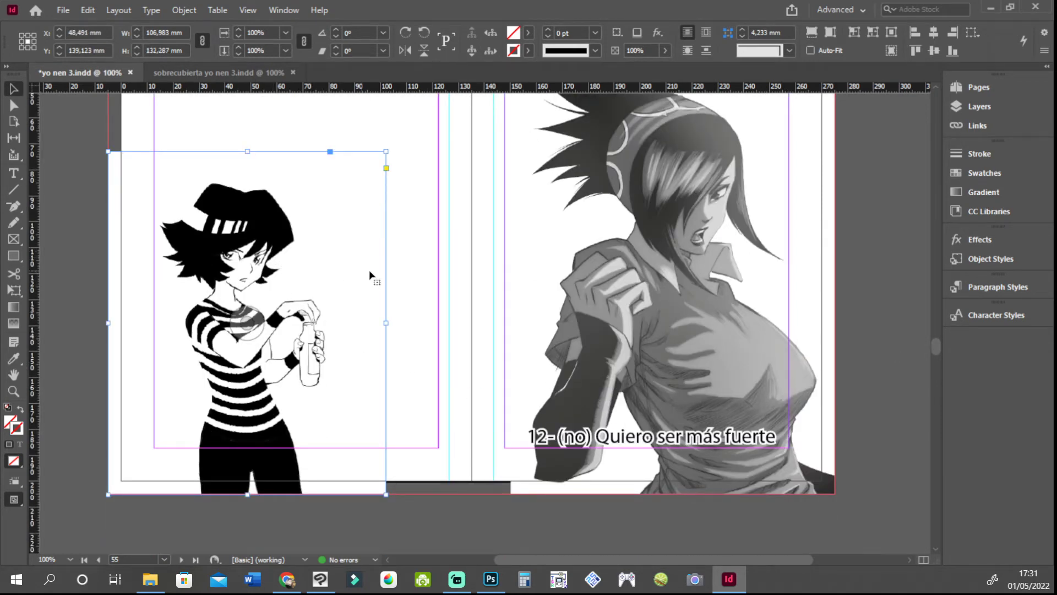
Step: Examine the full "12- (no) Quiero ser más fuerte" cover spread and select the cover's grayscale character illustration
scroll(385, 276, up, 5)
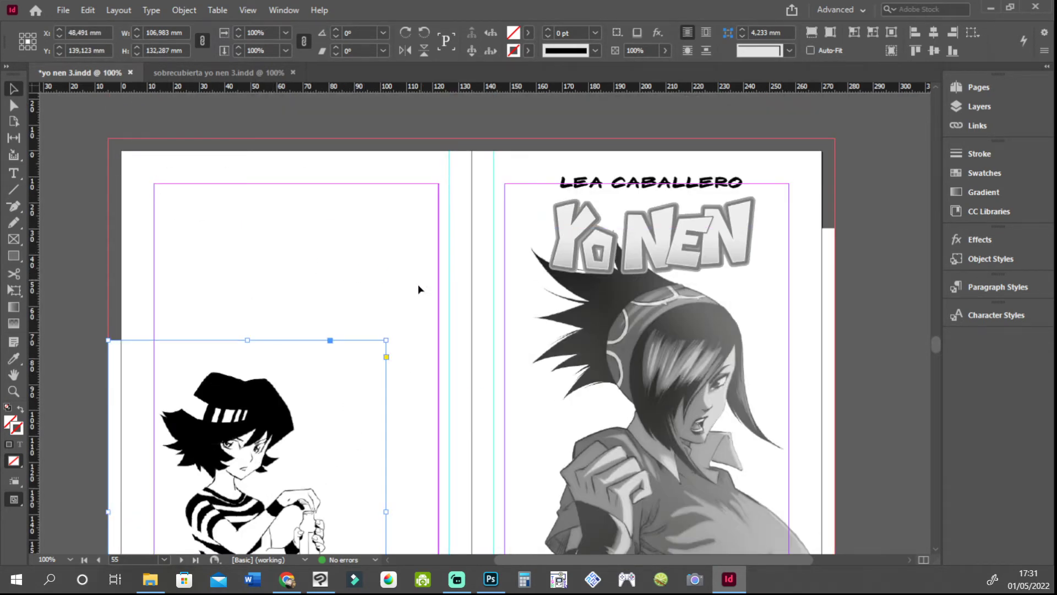
scroll(420, 288, down, 4)
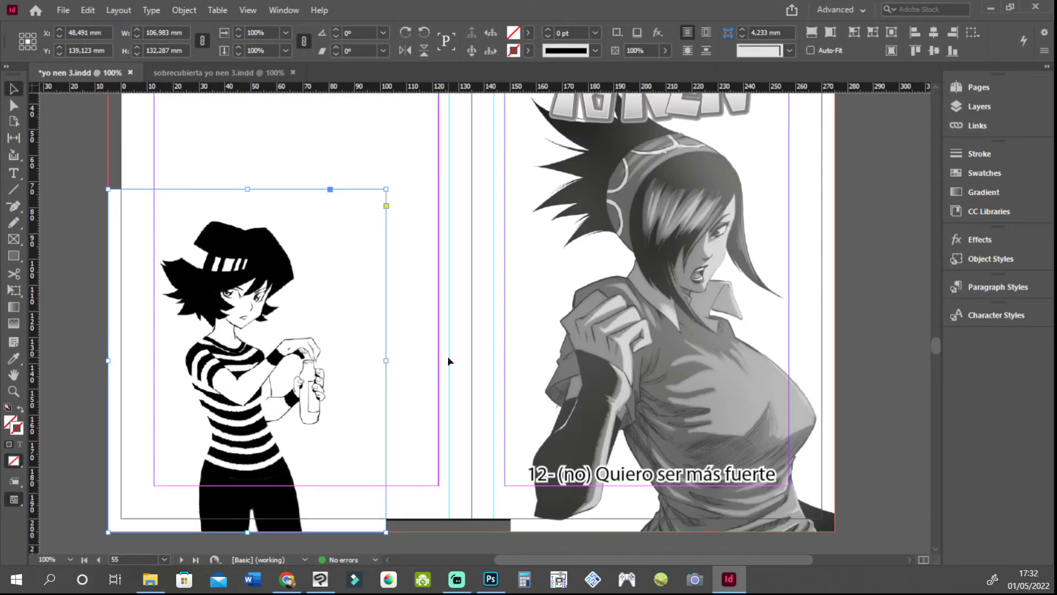
click(578, 366)
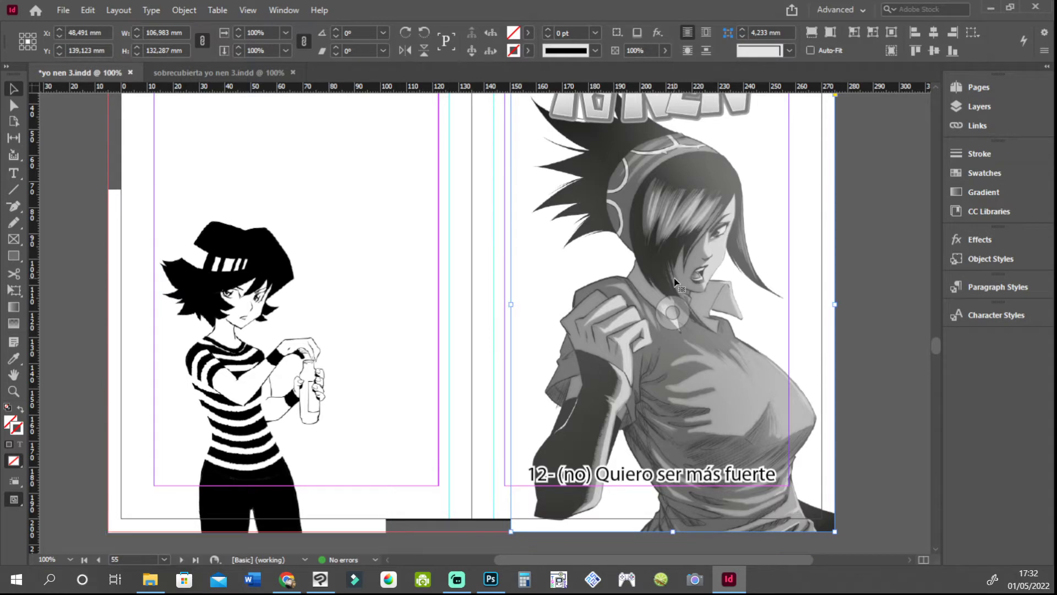
scroll(789, 356, up, 2)
scroll(790, 356, down, 2)
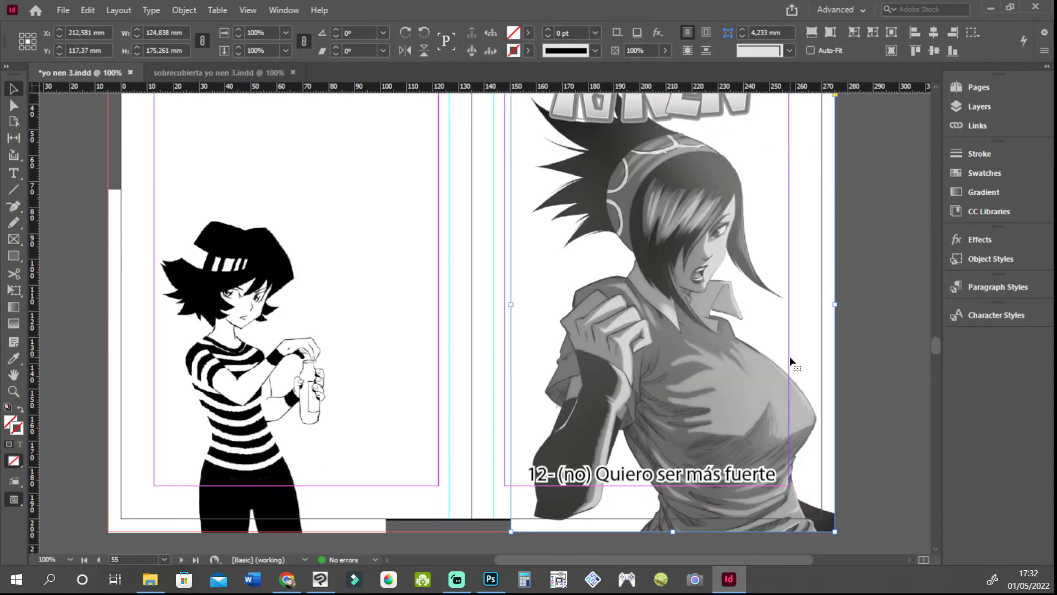
scroll(790, 355, up, 1)
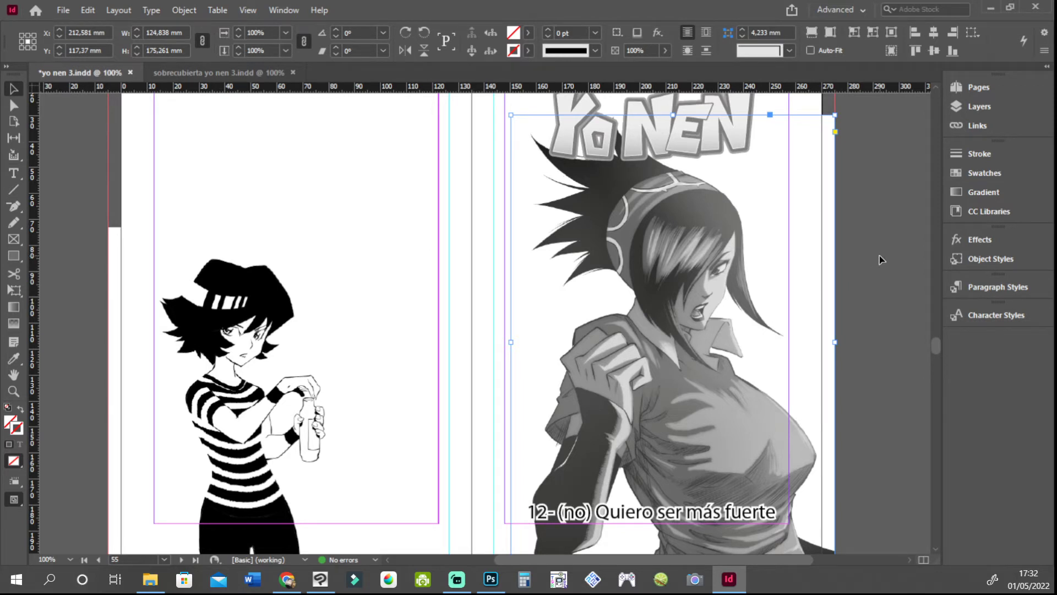
scroll(879, 259, down, 1)
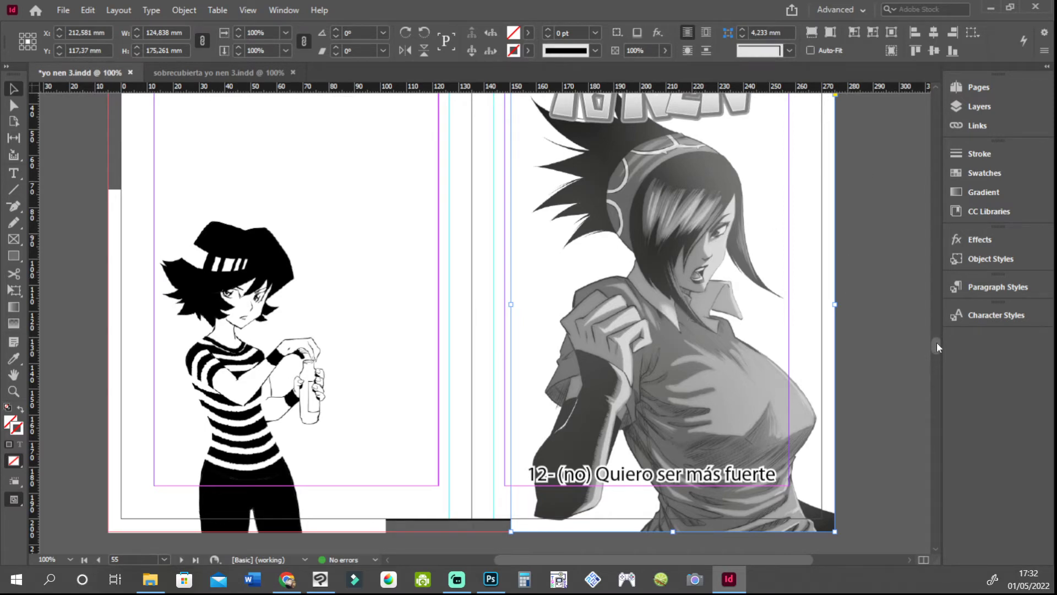
Step: Go past the "Domingo 8:09 AM" page to the "13- El precio que pagamos" cover on page 71 and select its illustration
drag(936, 342, 936, 347)
scroll(937, 350, down, 3)
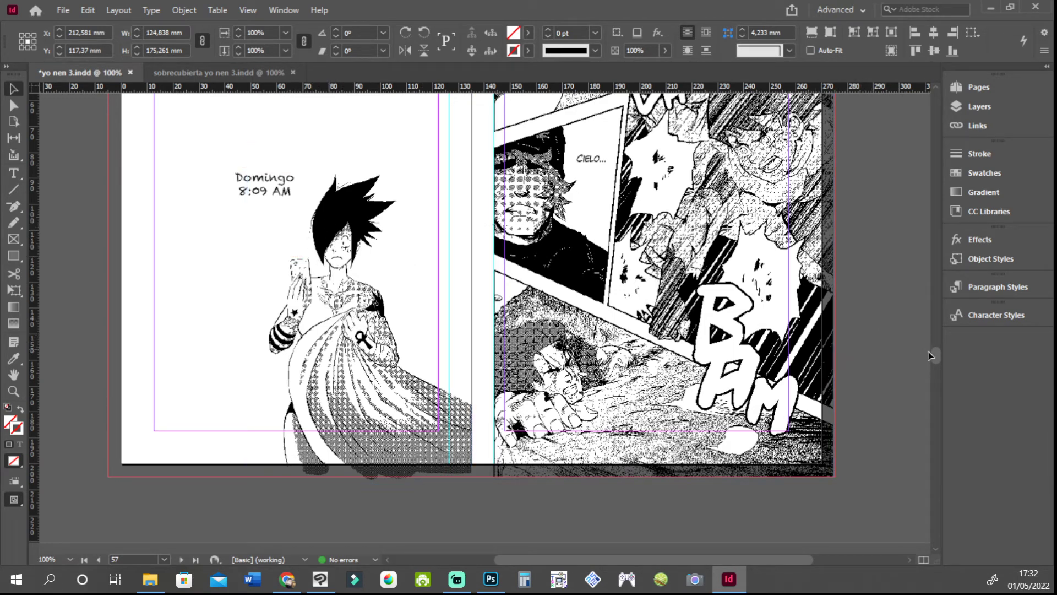
drag(937, 355, 935, 420)
click(648, 285)
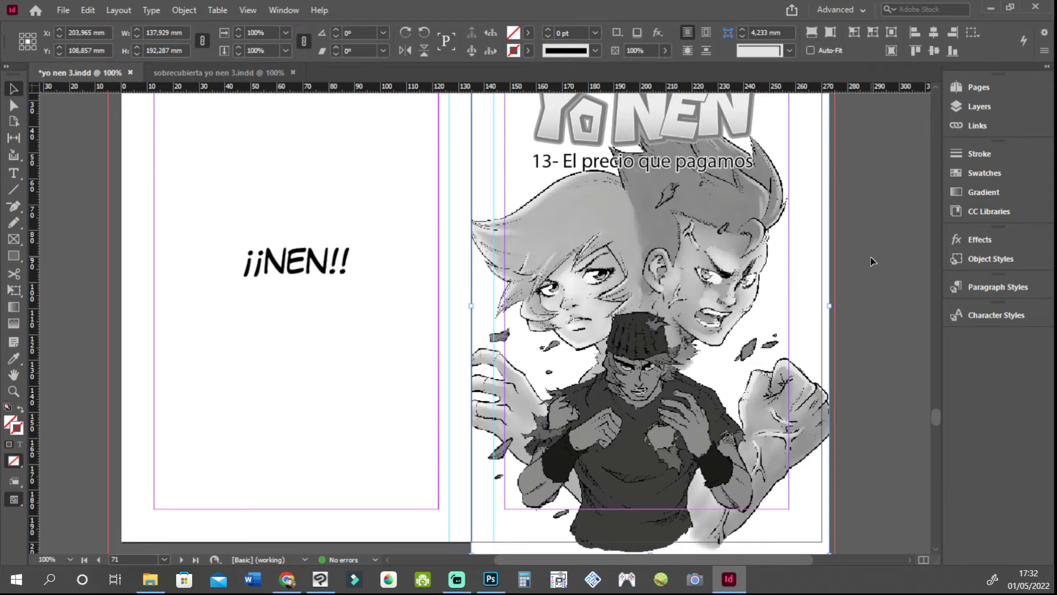
Step: View the "13- El precio que pagamos" cover from top to bottom and select the torn cap illustration on the following spread
scroll(867, 299, up, 3)
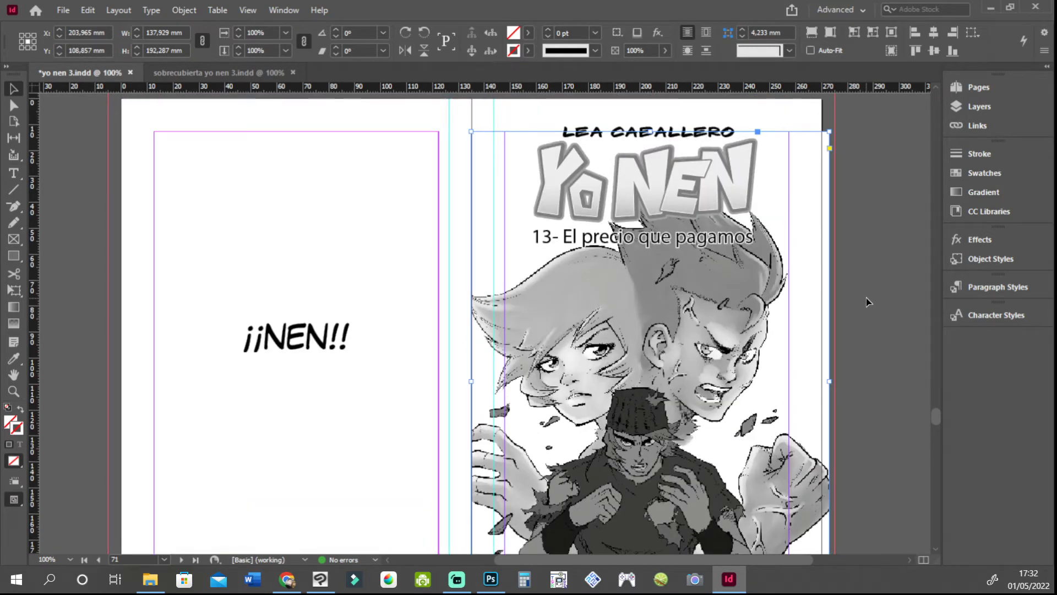
scroll(867, 298, down, 5)
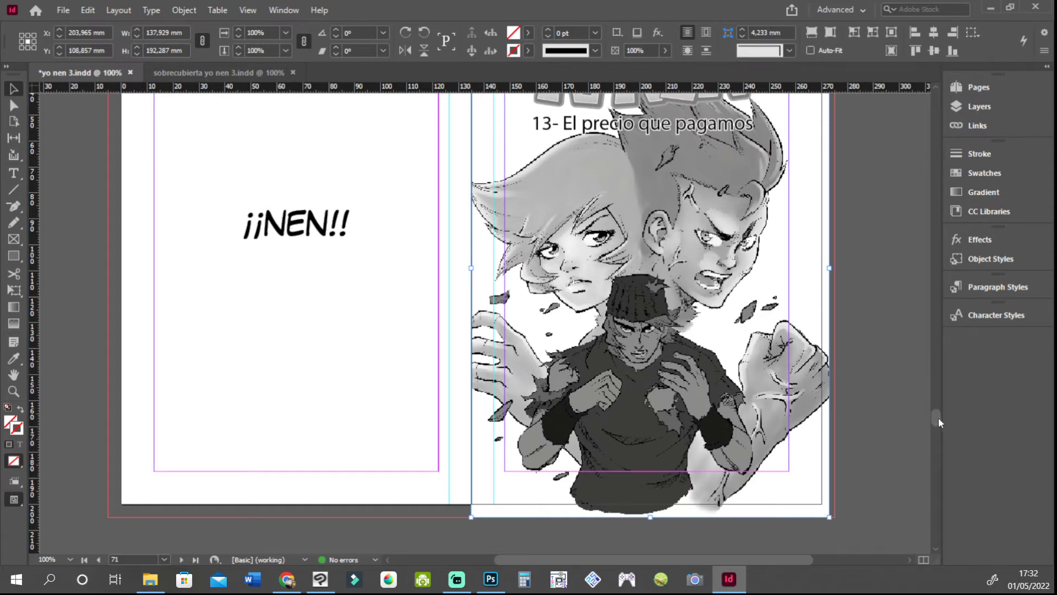
drag(938, 422, 936, 424)
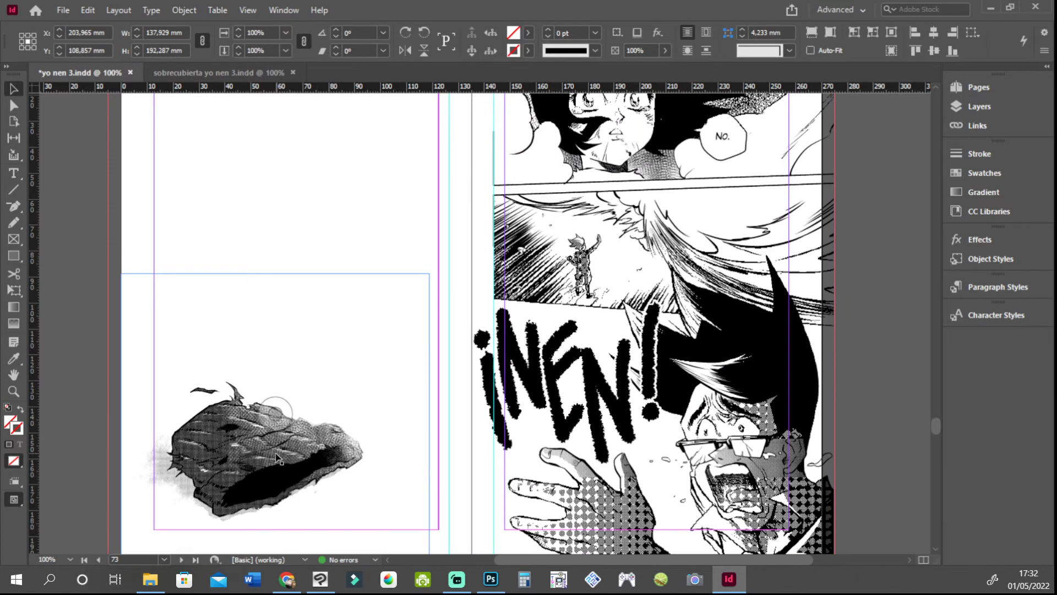
click(278, 458)
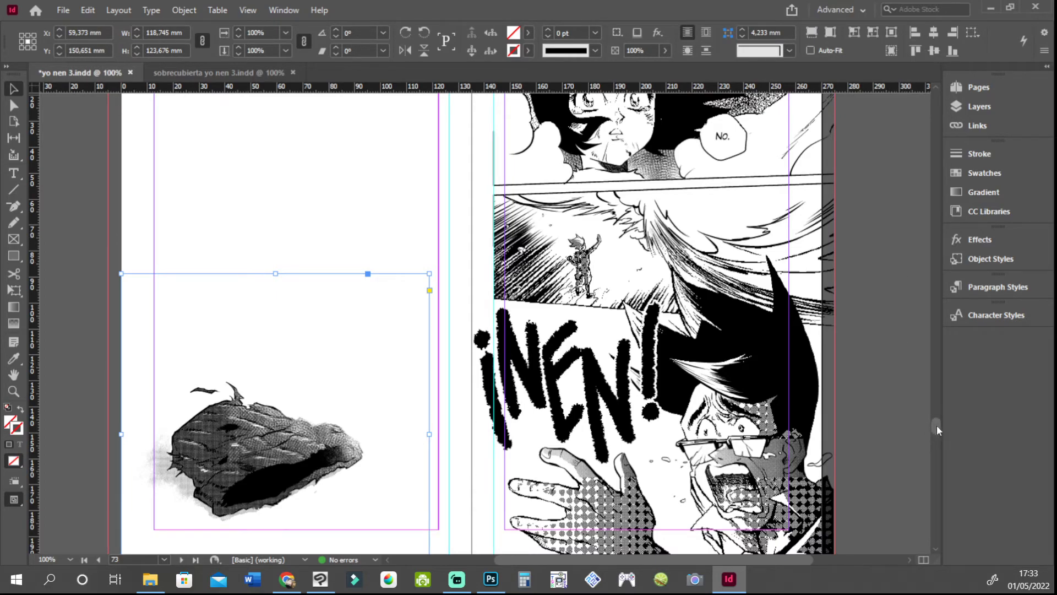
Step: Go to the author's note on page 95 and inspect its book-display photo at up to 300%, ending at 125%
drag(937, 425, 946, 524)
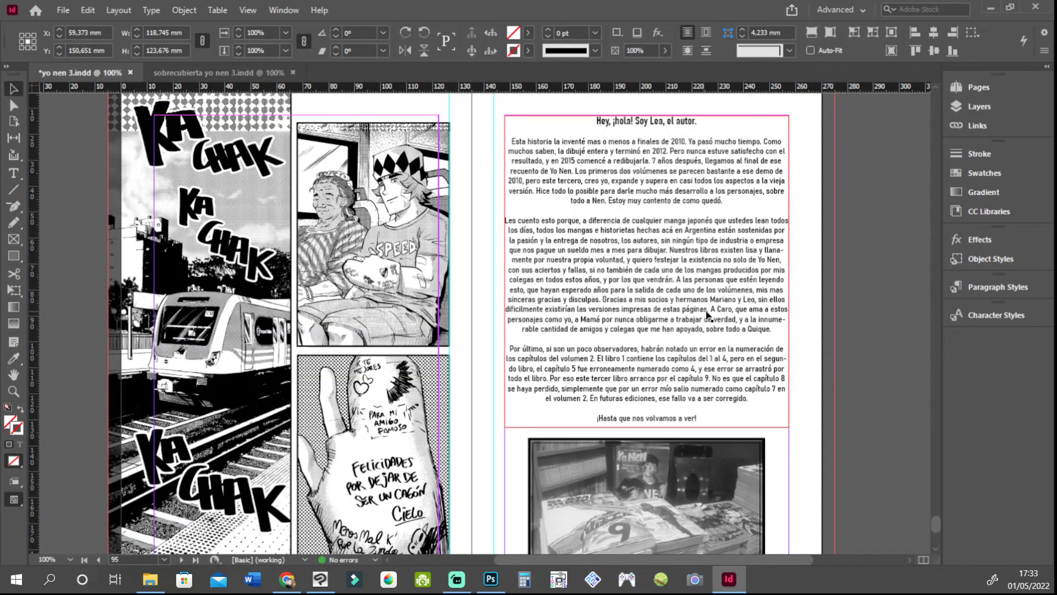
scroll(846, 315, down, 5)
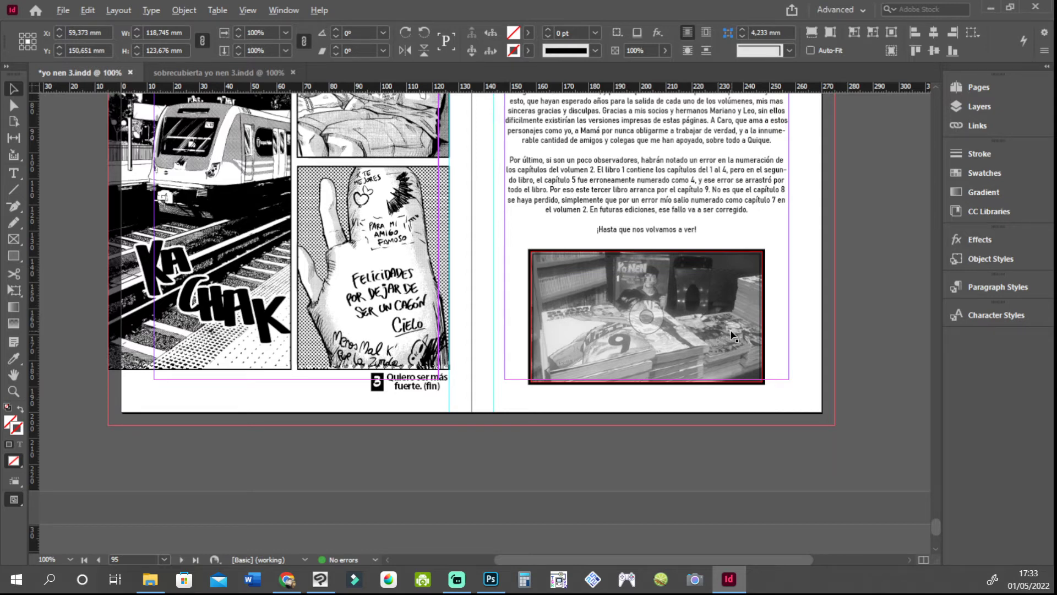
key(ctrl+=)
key(ctrl+=)
key(alt)
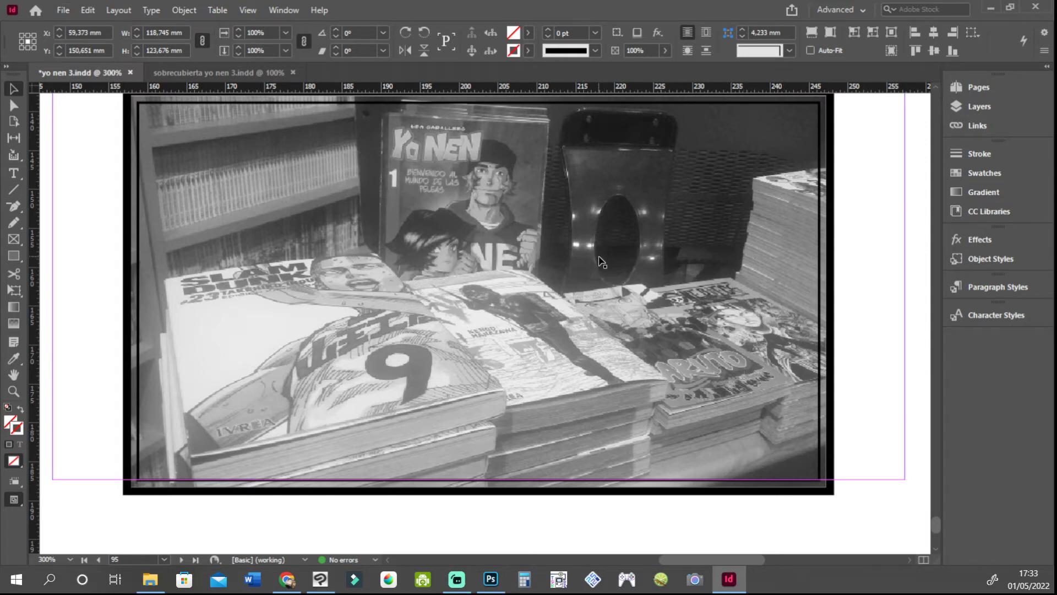
scroll(605, 264, down, 1)
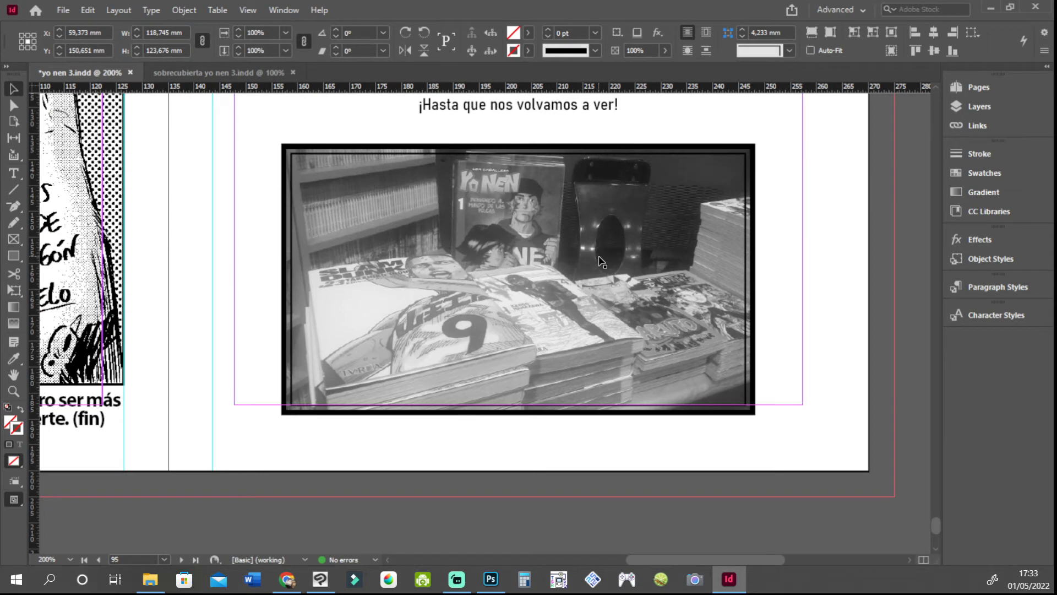
scroll(602, 263, down, 1)
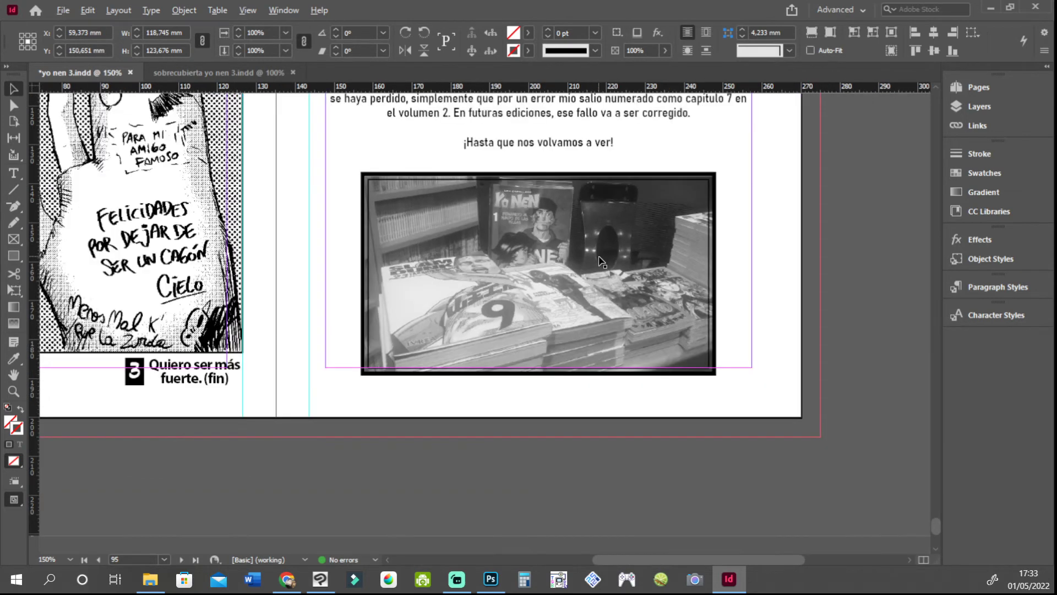
scroll(602, 263, down, 1)
scroll(602, 263, up, 2)
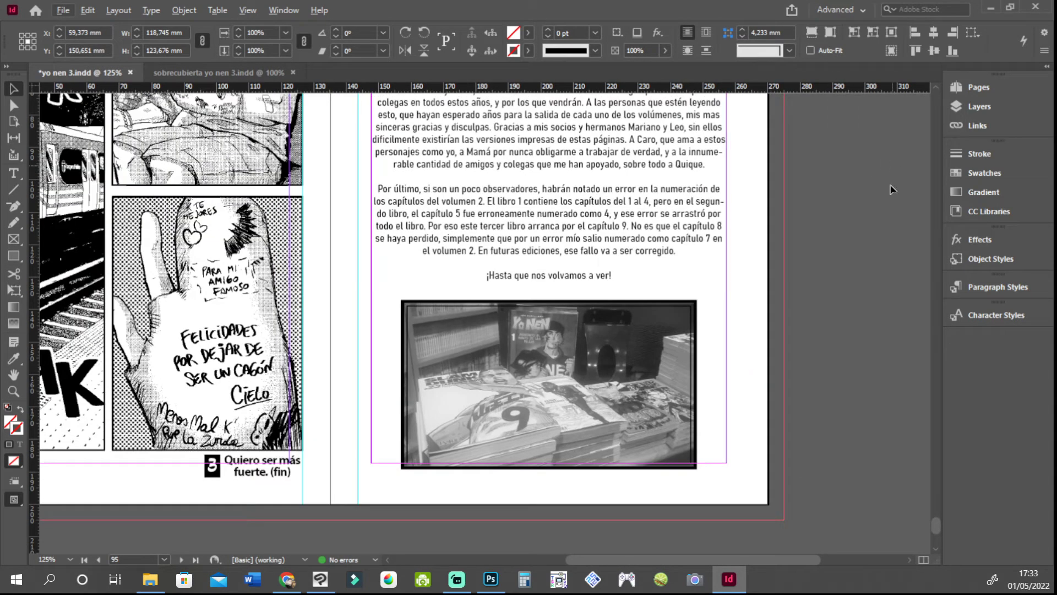
Step: Examine the closing "THE END (POR AHORA)" illustration on page 96 at 100%, from the hat down to the bleed
click(940, 535)
drag(742, 561, 645, 561)
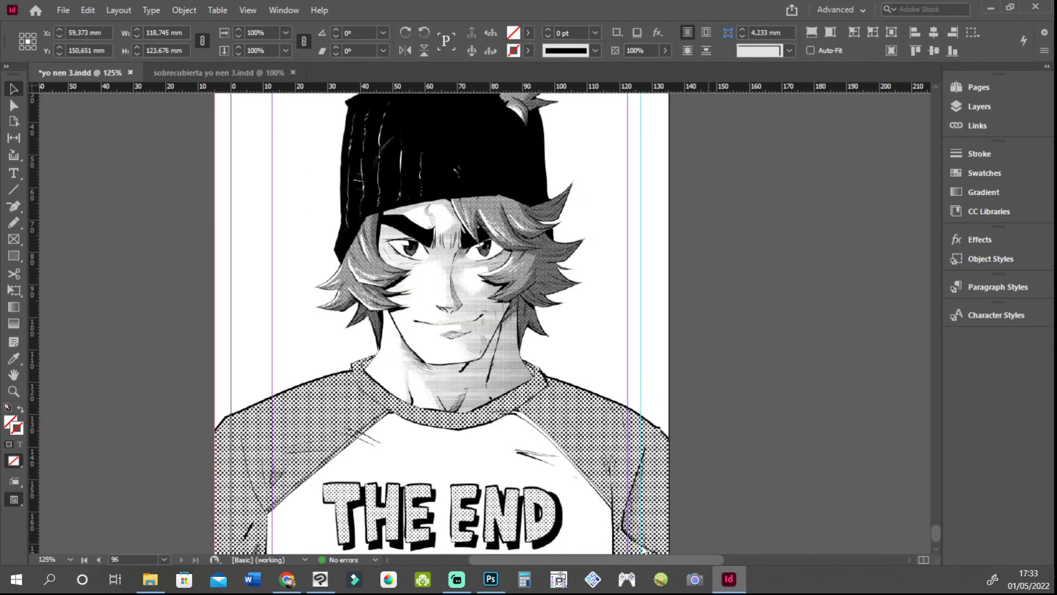
scroll(620, 404, down, 1)
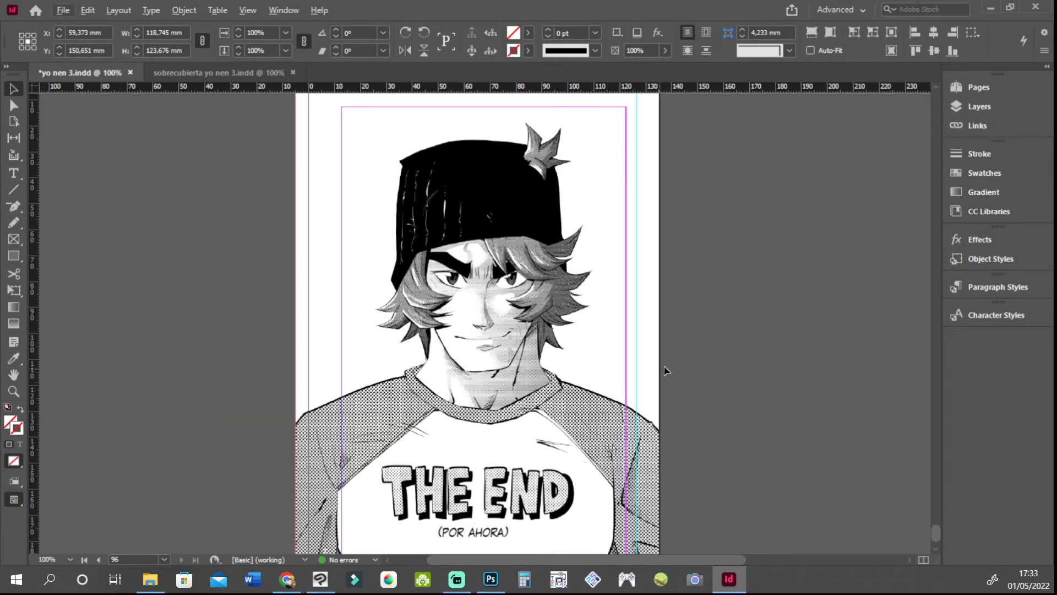
scroll(670, 369, down, 2)
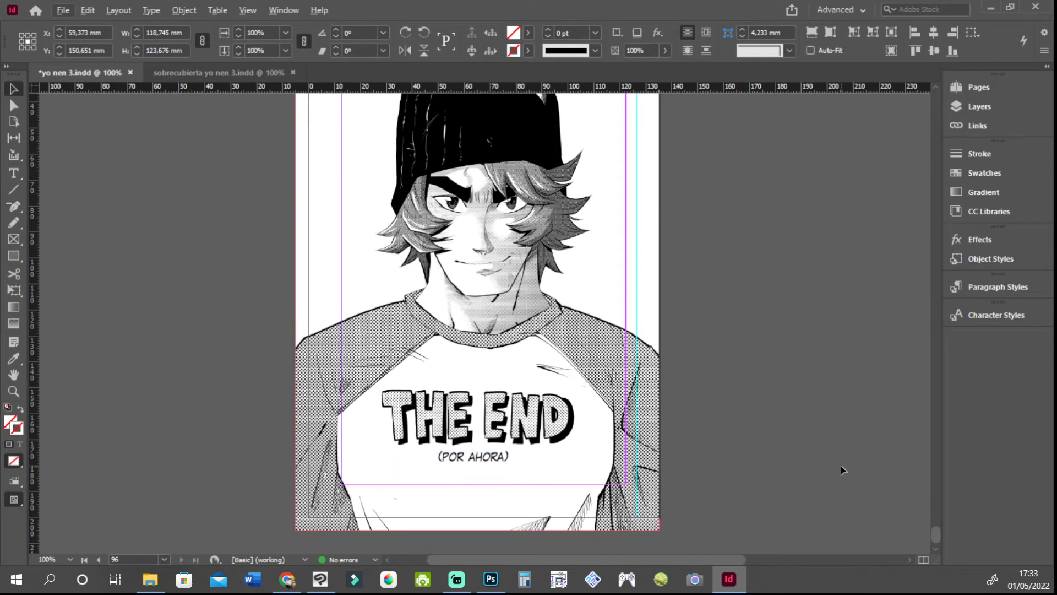
scroll(821, 446, up, 1)
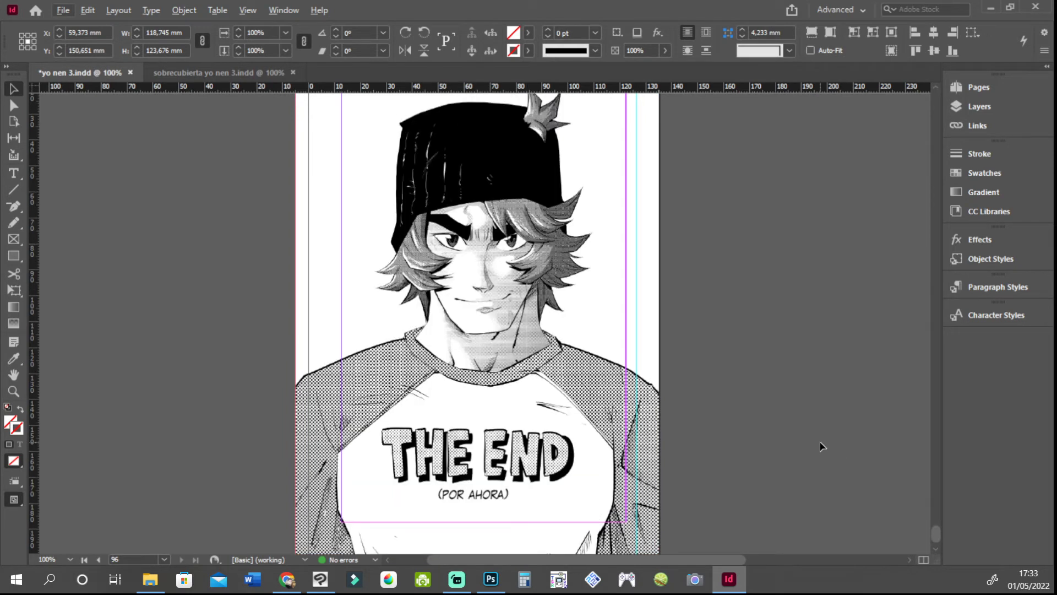
scroll(821, 442, up, 3)
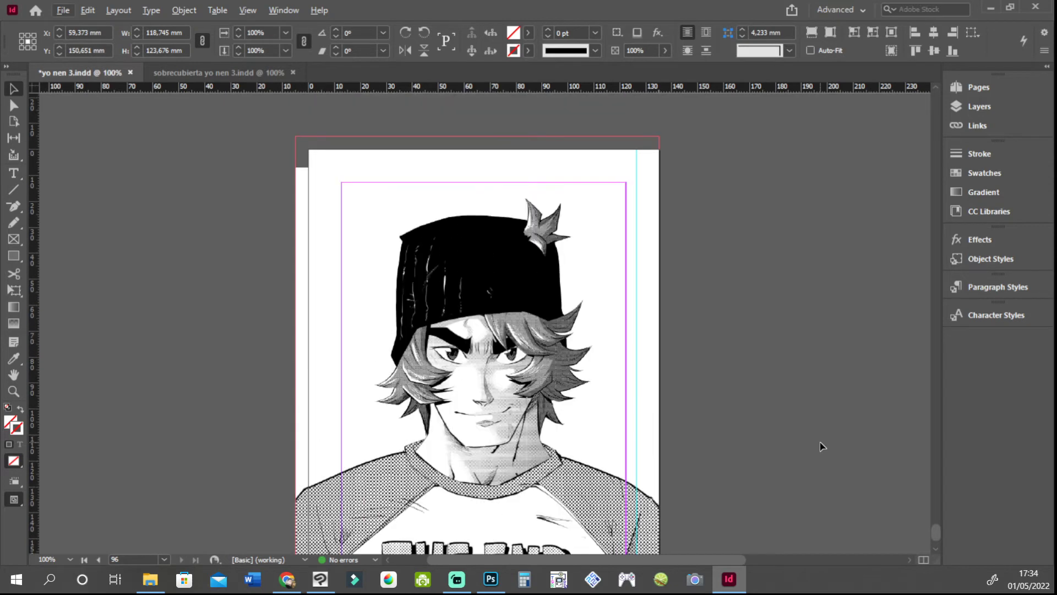
scroll(820, 445, down, 3)
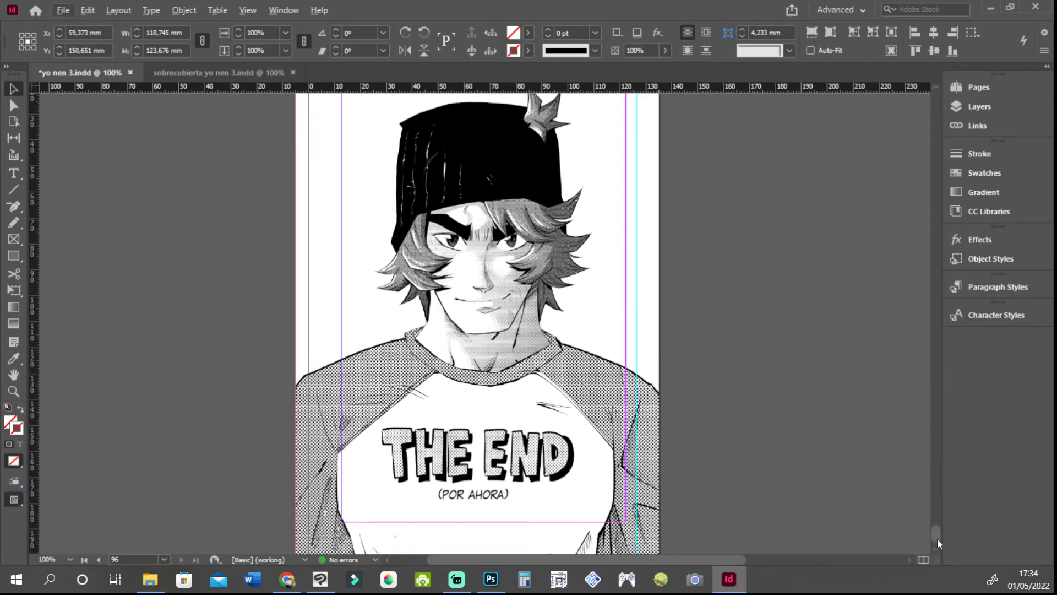
Step: Look back through the comic spreads at page 90 and page 80, keeping both facing pages in view
drag(937, 537, 937, 506)
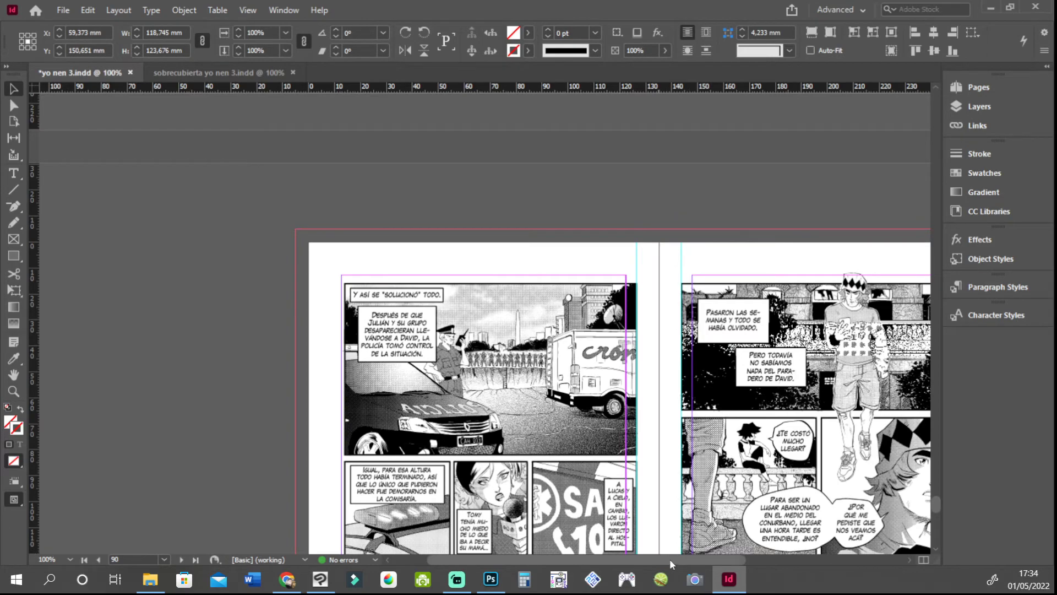
drag(670, 559, 721, 558)
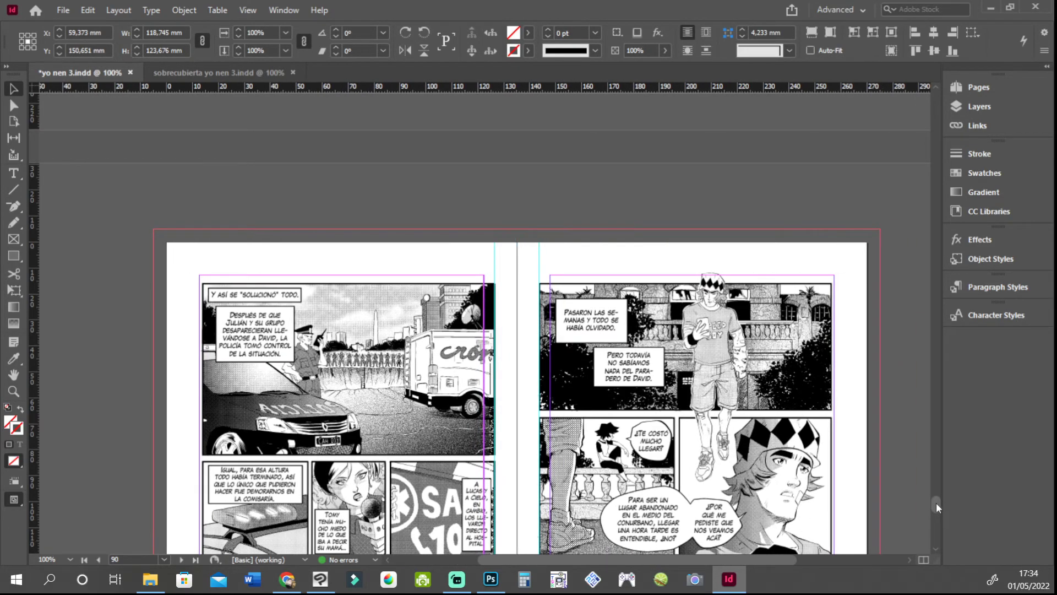
drag(936, 502, 924, 459)
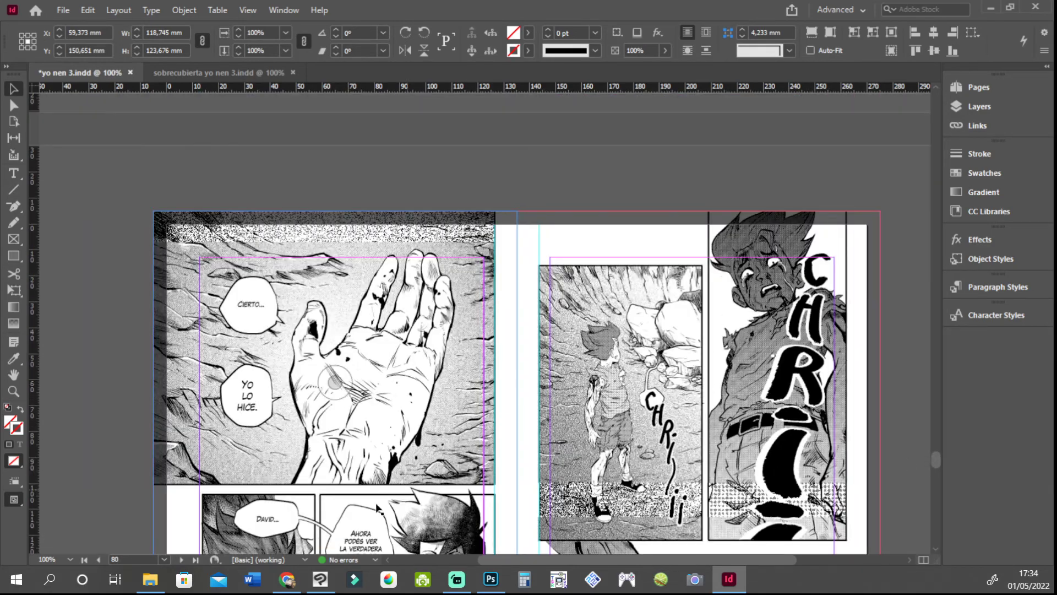
Step: Switch to File Explorer and look through the Links folder of PACK YO NEN 3 down to its last files
click(151, 579)
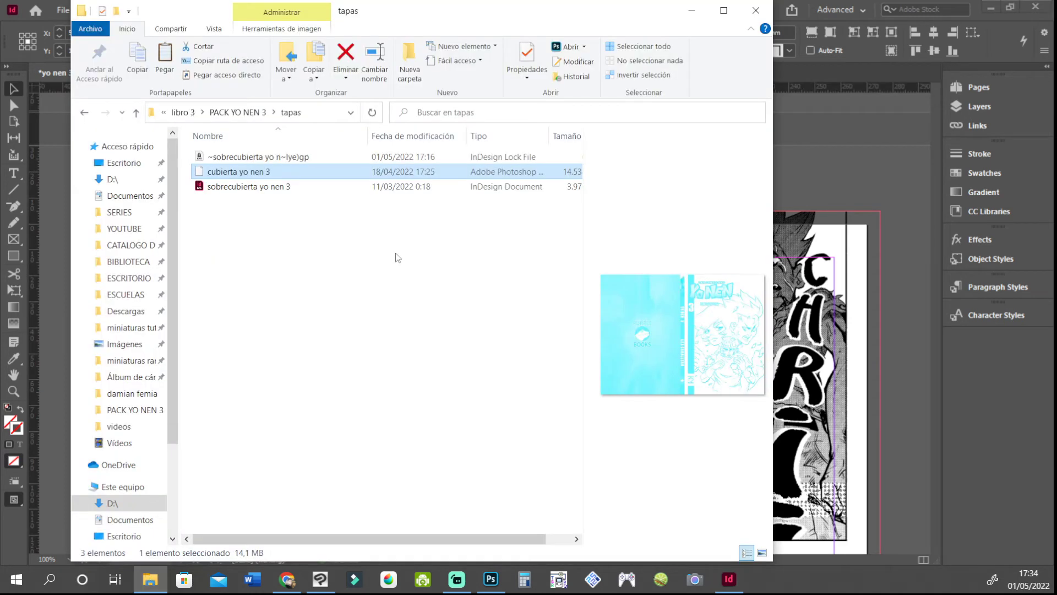
click(238, 112)
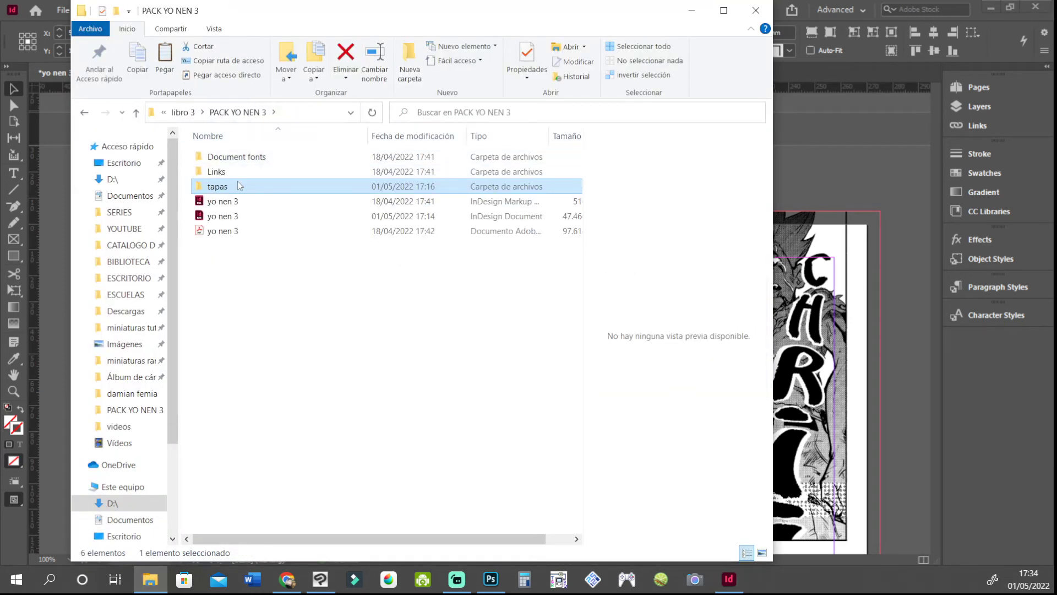
double_click(237, 172)
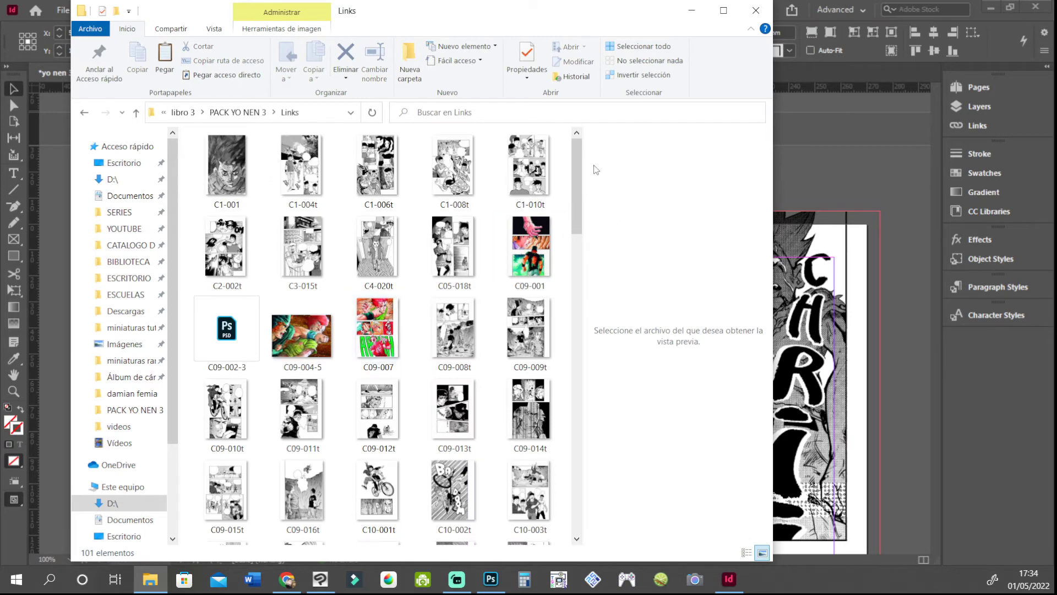
scroll(421, 160, down, 15)
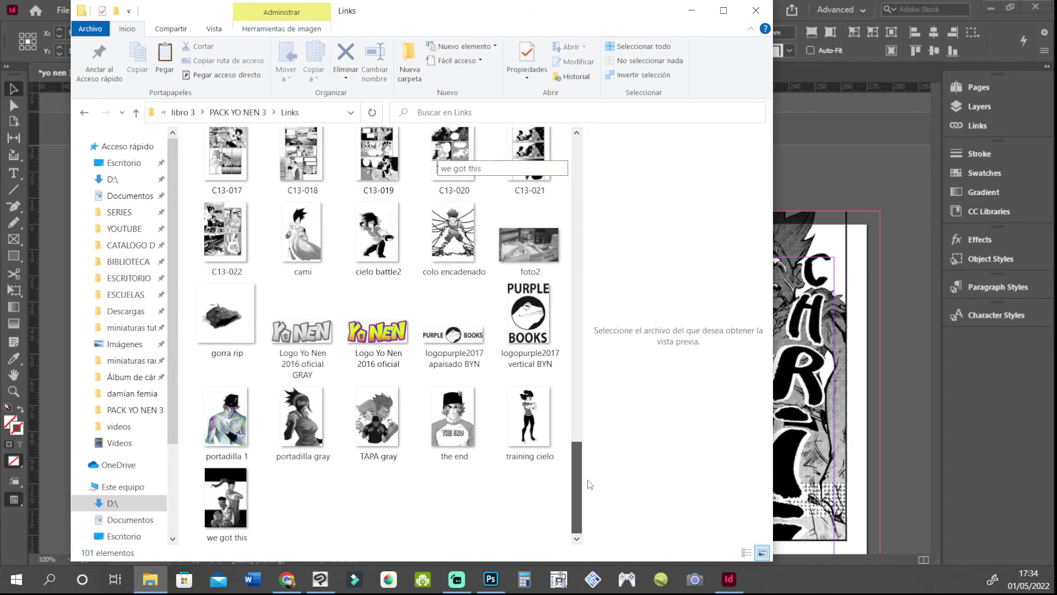
Step: Open the "cielo battle2" image in a maximized photo viewer, inspect its halftone shading up close, and close the viewer
double_click(377, 237)
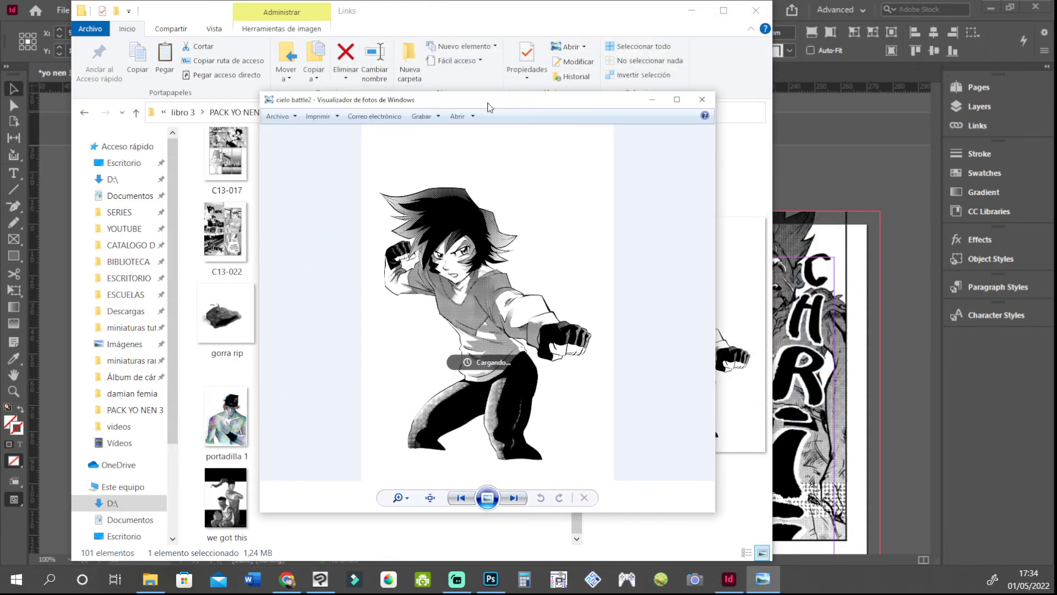
double_click(491, 105)
scroll(494, 163, up, 3)
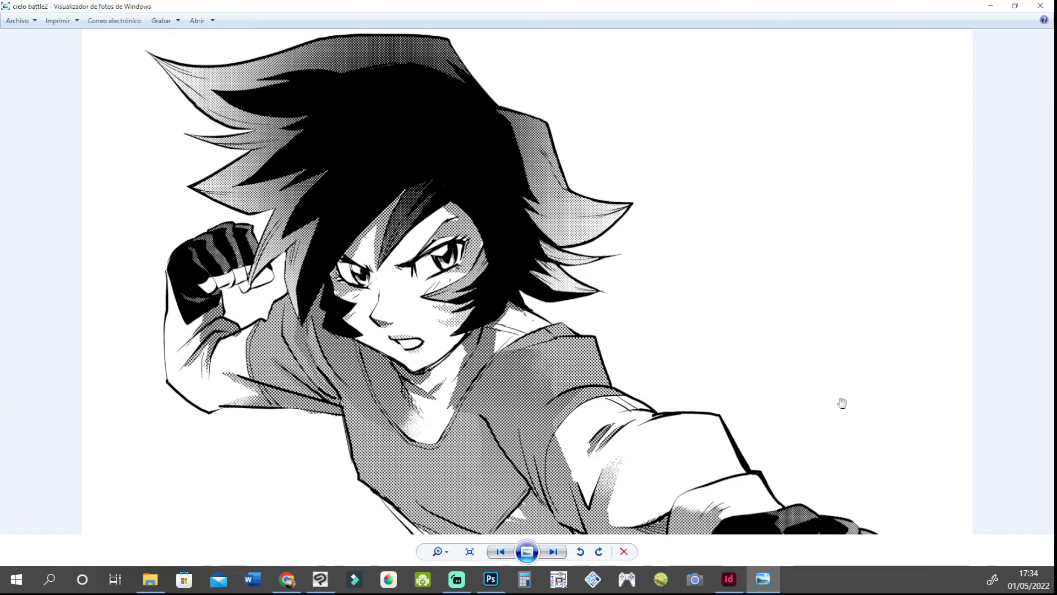
drag(841, 402, 847, 204)
drag(861, 481, 843, 321)
drag(835, 214, 771, 456)
drag(821, 193, 824, 440)
scroll(824, 440, down, 3)
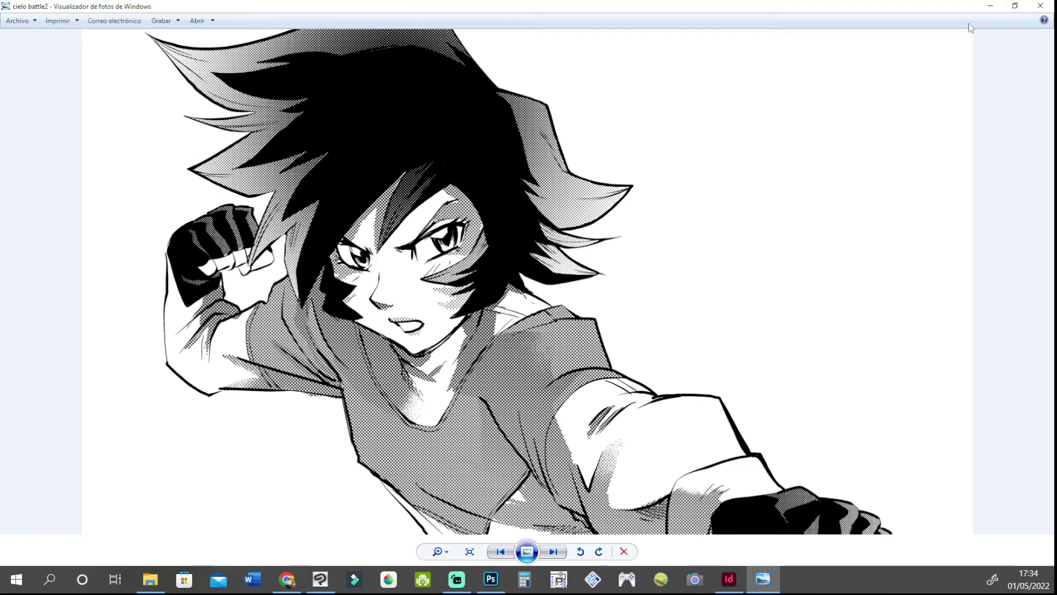
key(alt+F4)
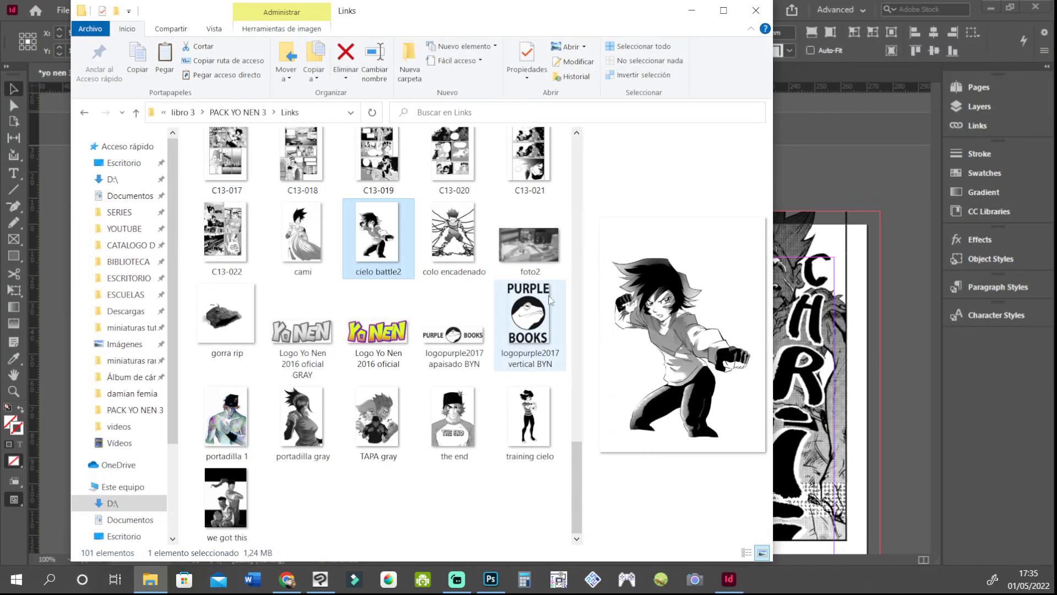
Step: Open the "colo encadenado" image in the photo viewer and inspect the halftone shading of the hair and the chains up close
double_click(454, 237)
scroll(586, 187, up, 3)
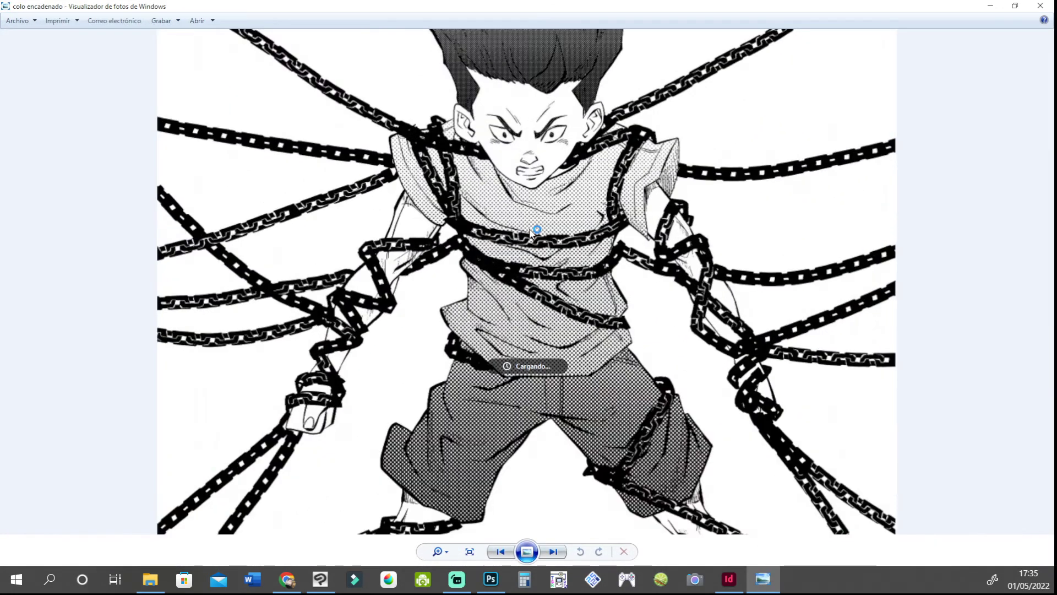
scroll(586, 187, down, 2)
scroll(864, 221, up, 2)
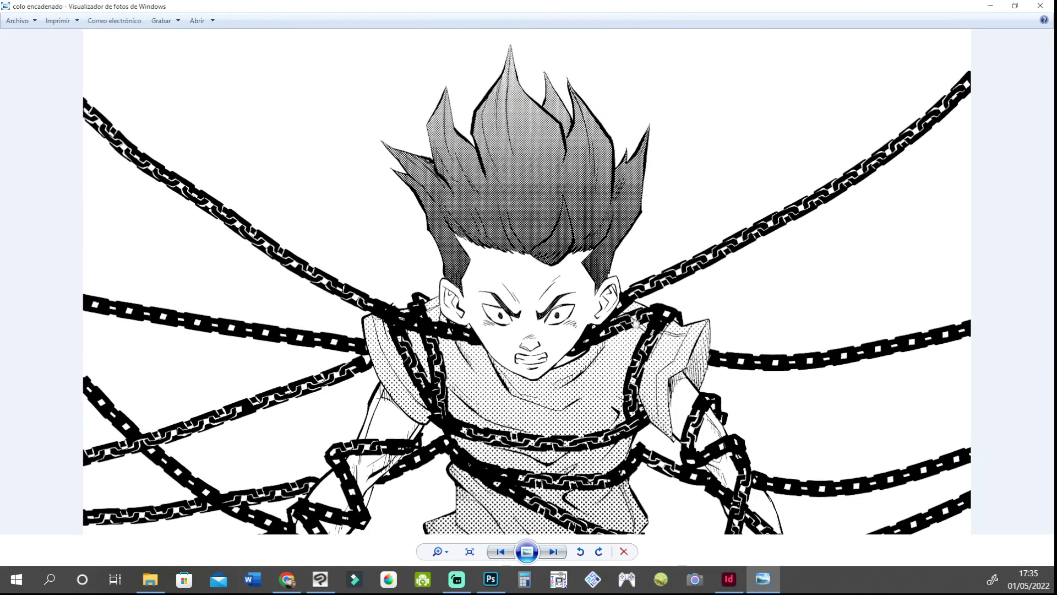
scroll(863, 221, up, 3)
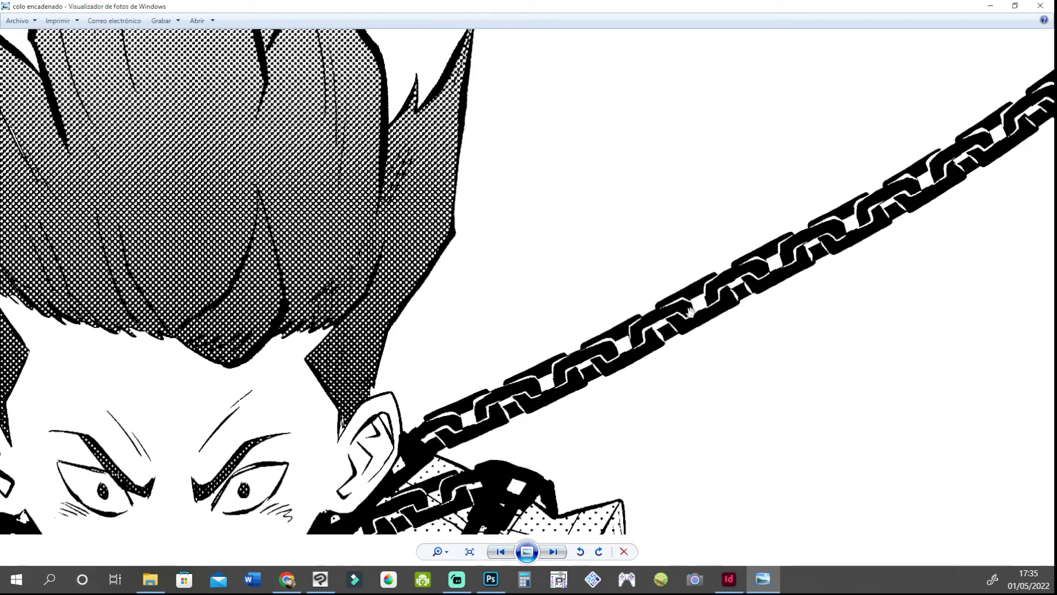
scroll(860, 218, down, 4)
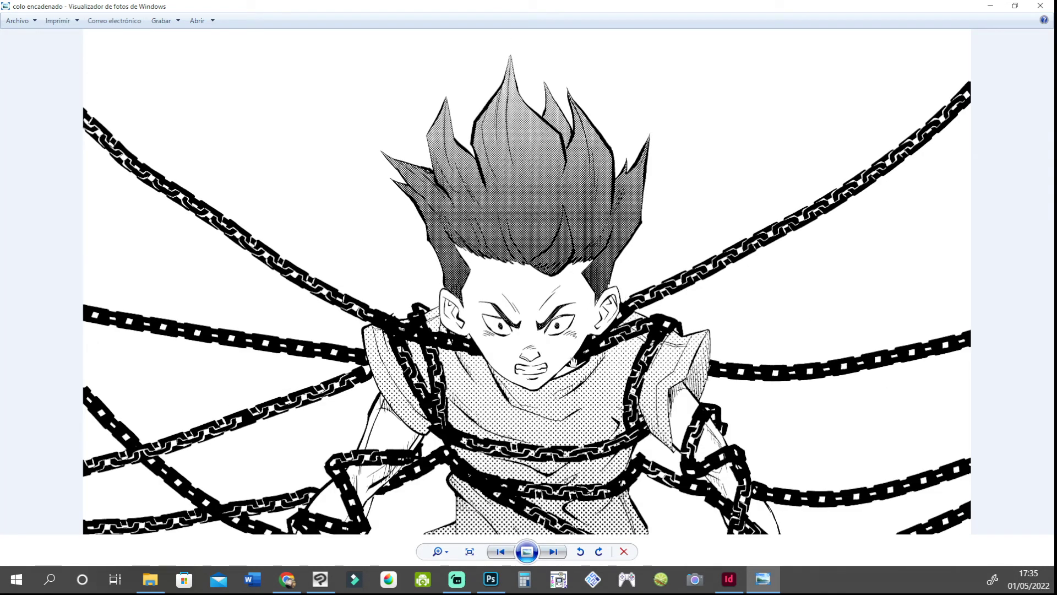
Step: Examine the torso, trousers and wrapped chains of "colo encadenado", view the whole figure, and close the viewer
drag(561, 338, 528, 255)
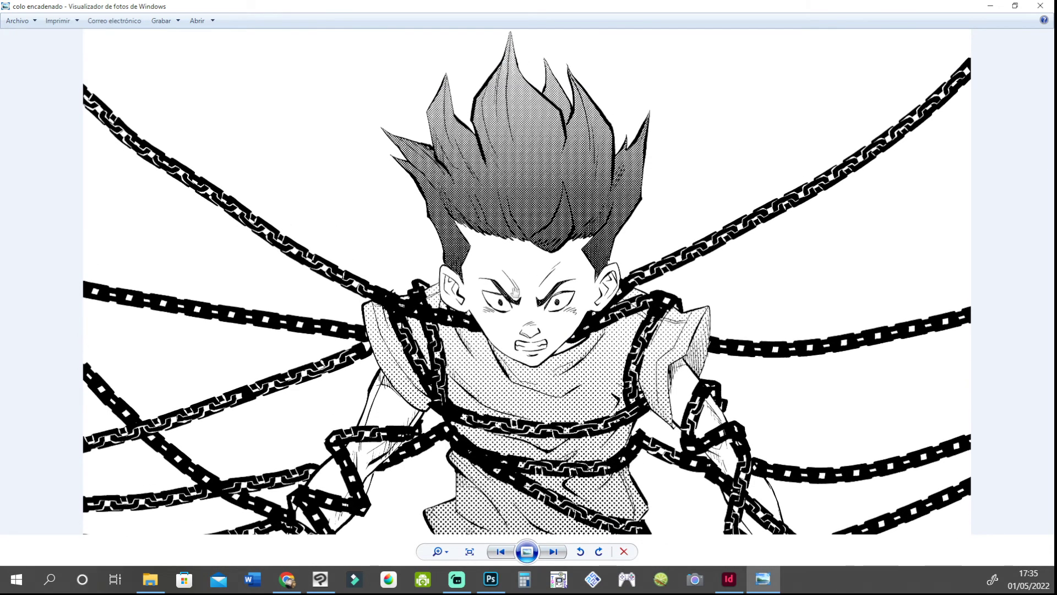
drag(541, 391, 545, 343)
scroll(545, 343, down, 2)
drag(579, 385, 573, 293)
scroll(574, 277, down, 1)
drag(573, 252, 565, 281)
scroll(555, 329, up, 2)
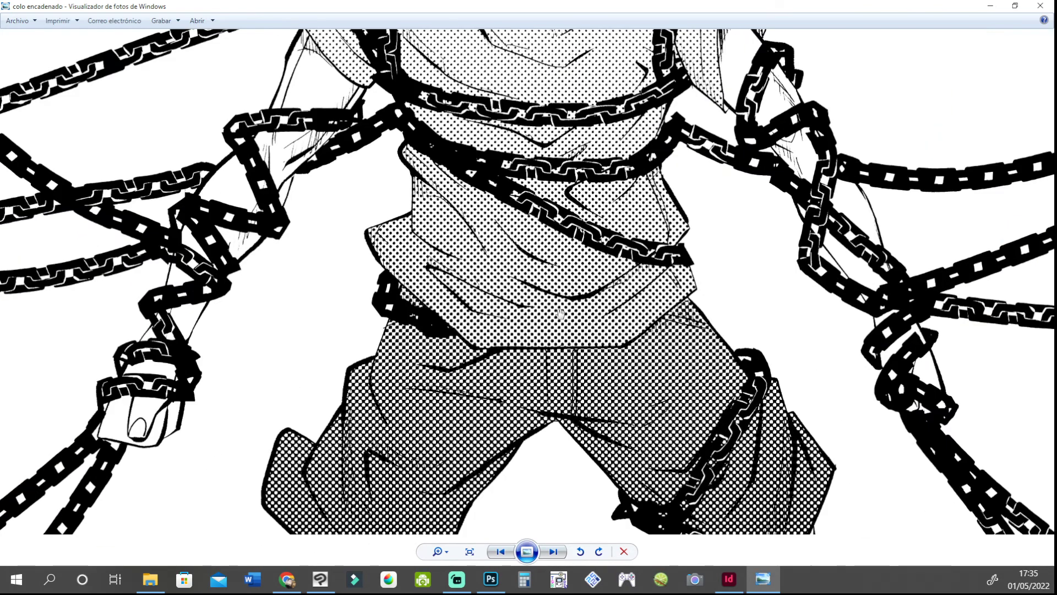
scroll(580, 347, down, 2)
drag(582, 385, 576, 429)
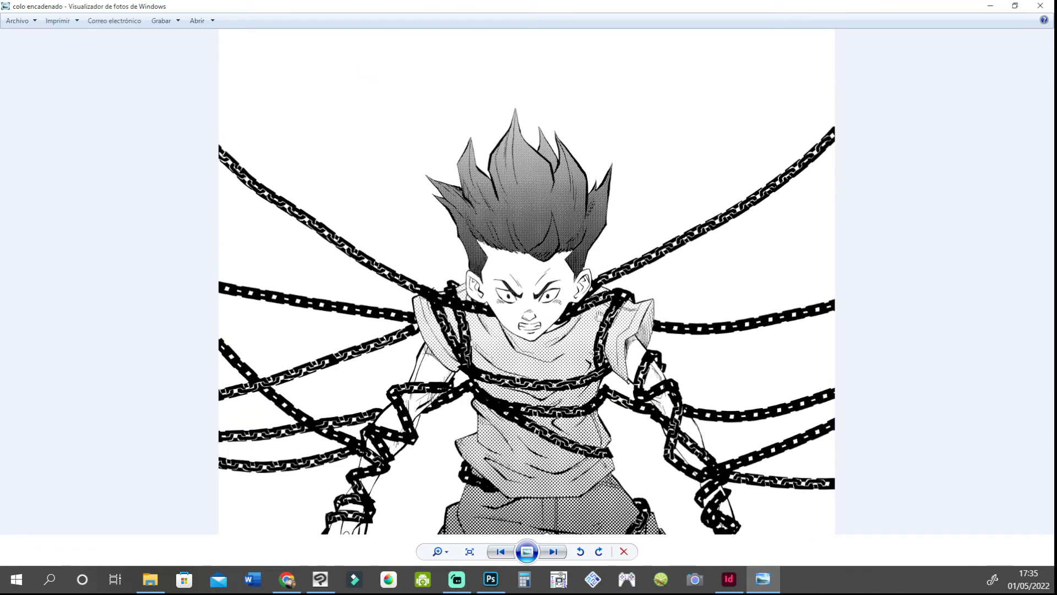
scroll(600, 316, down, 1)
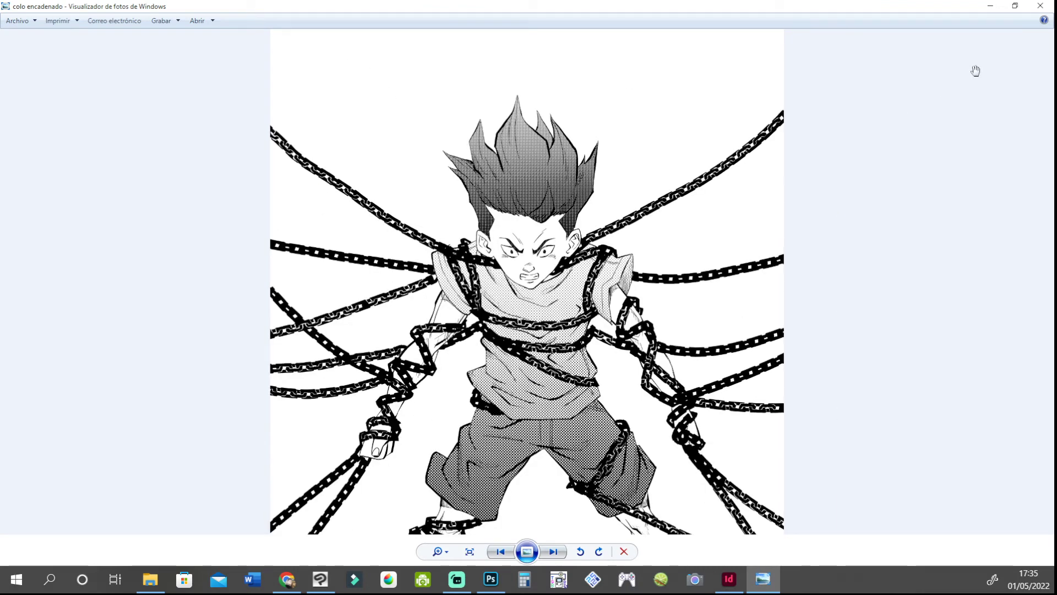
click(1040, 8)
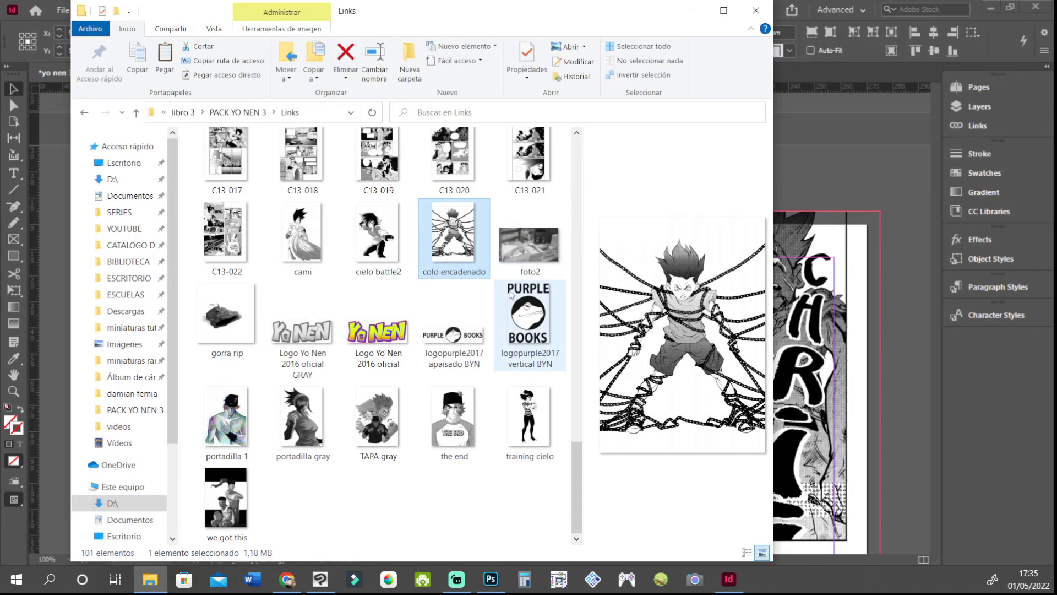
Step: Open "the end" image, inspect the face shading up close and the shirt lettering, and close the viewer
double_click(454, 418)
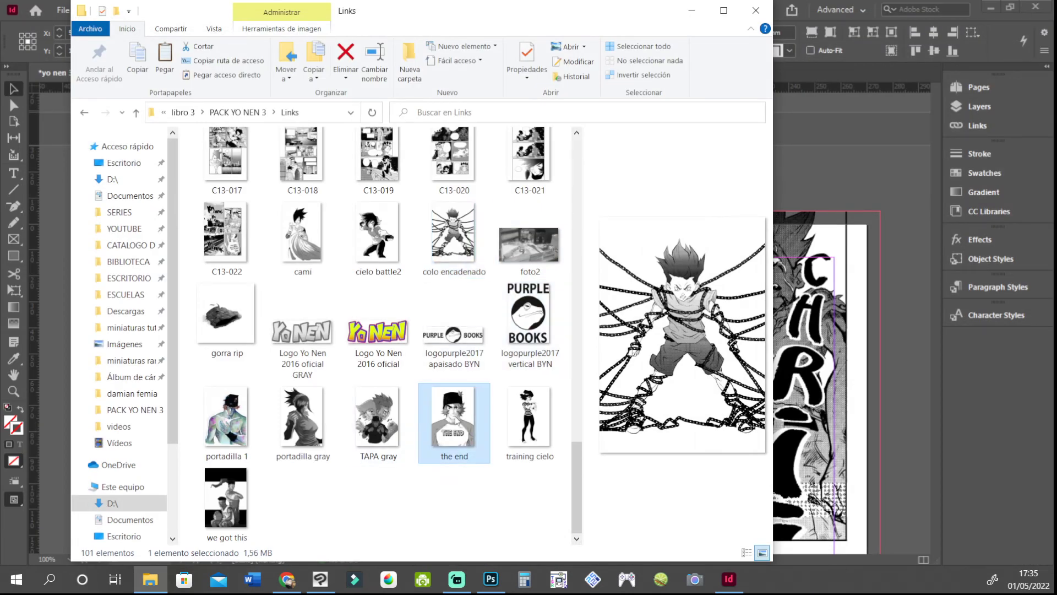
scroll(574, 284, up, 3)
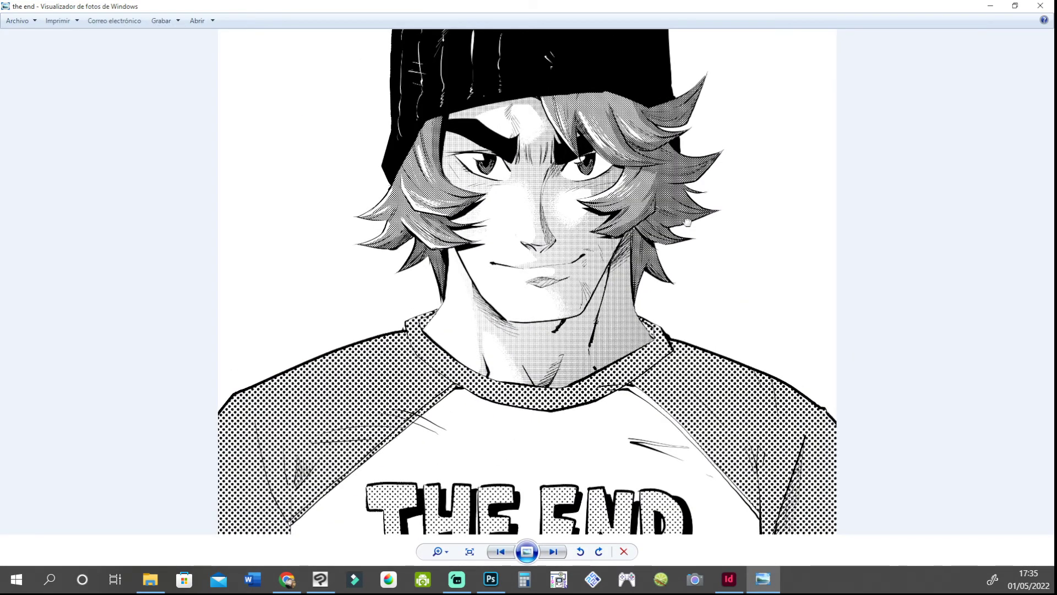
drag(647, 247, 668, 357)
scroll(668, 356, up, 4)
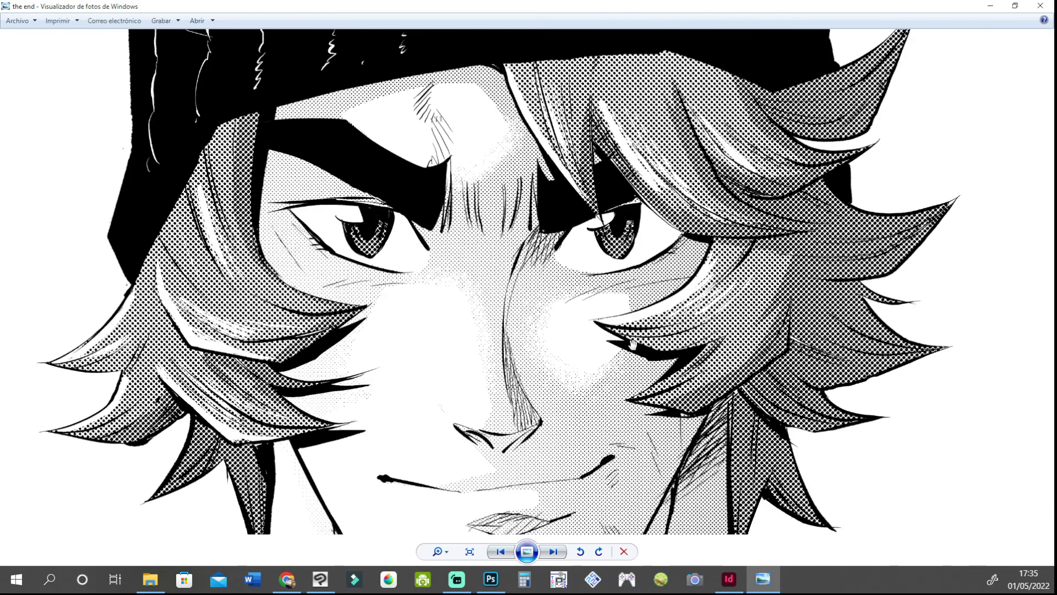
scroll(633, 344, down, 2)
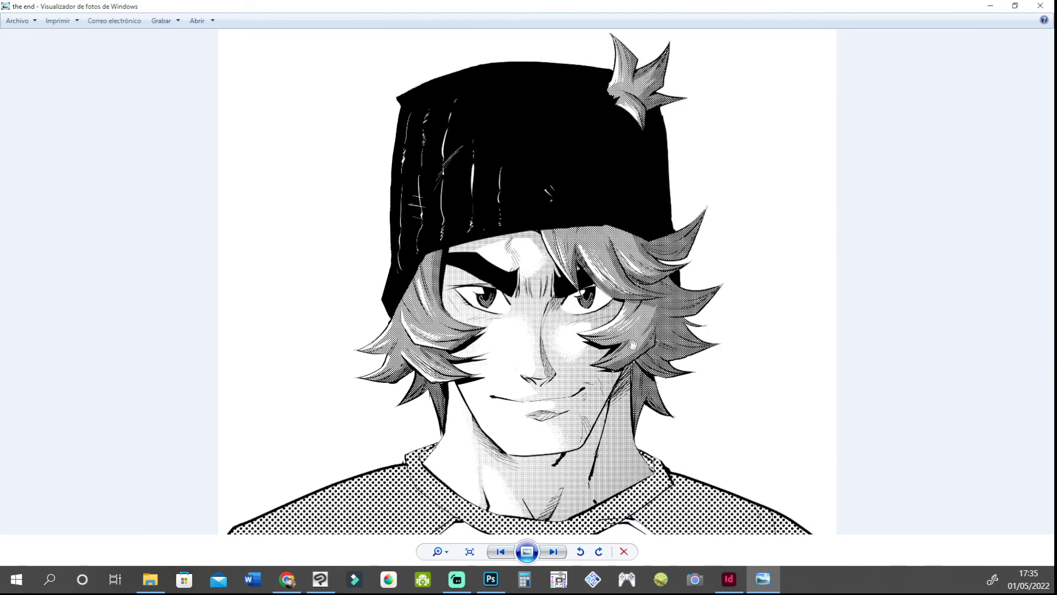
drag(636, 408, 638, 236)
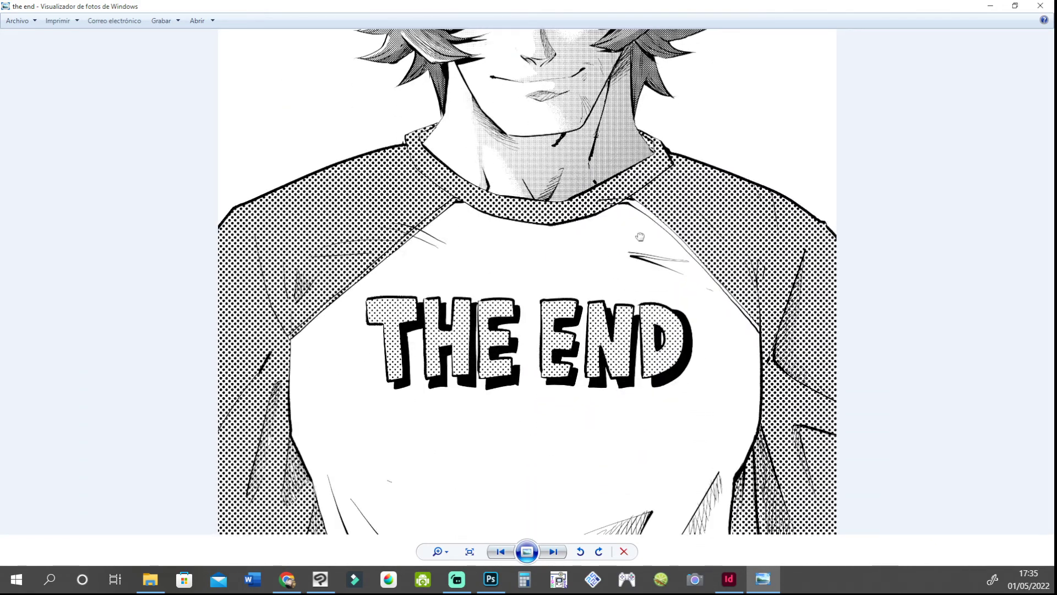
click(1041, 5)
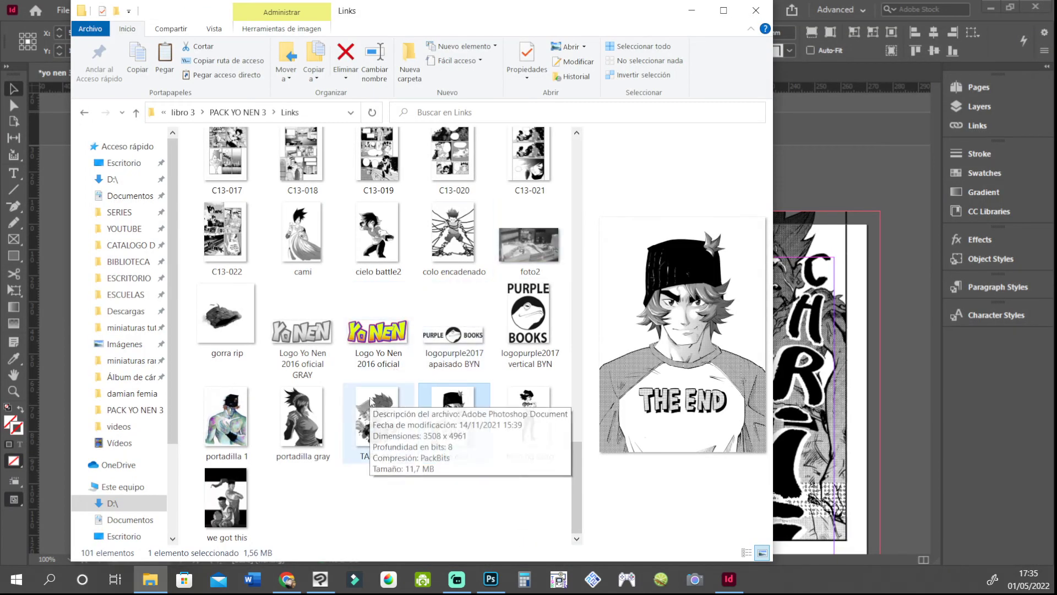
Step: Open the "portadilla 1" painting, examine its colouring from the hat down to the wristband, and close the viewer
click(238, 429)
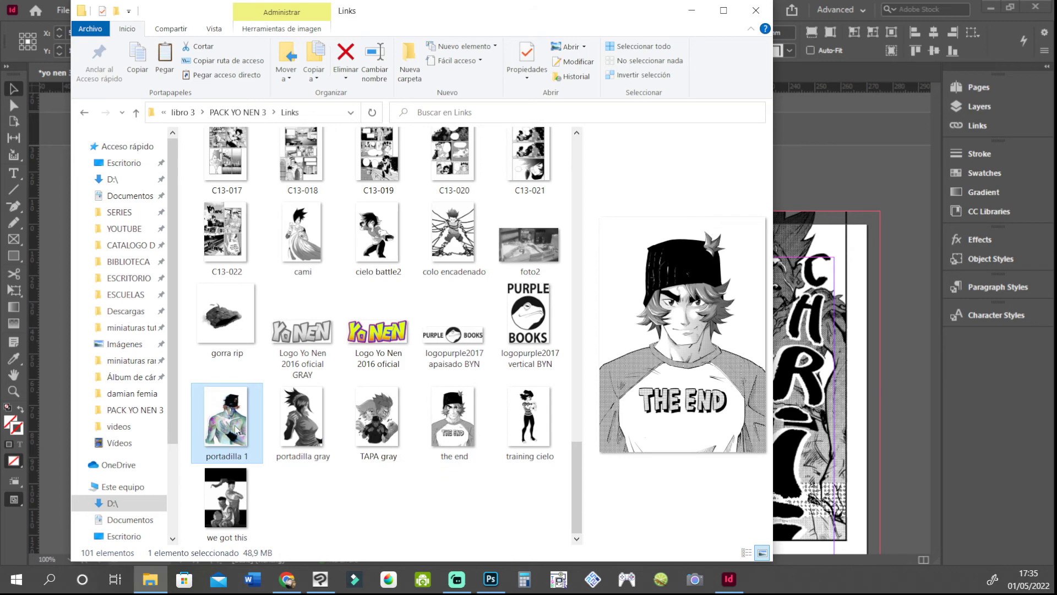
double_click(237, 429)
scroll(612, 299, up, 5)
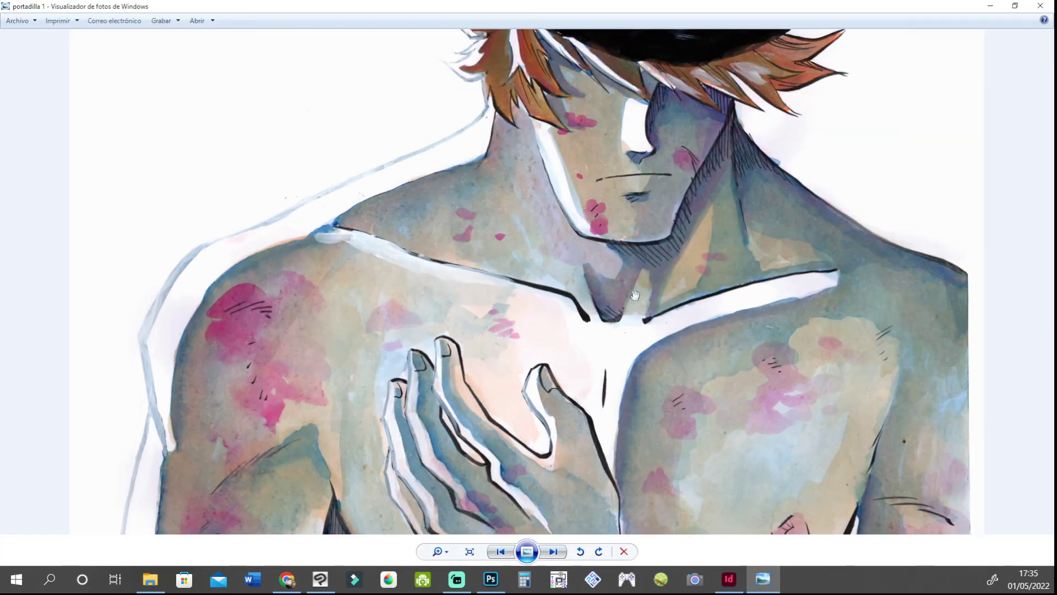
scroll(639, 308, down, 2)
scroll(660, 353, up, 2)
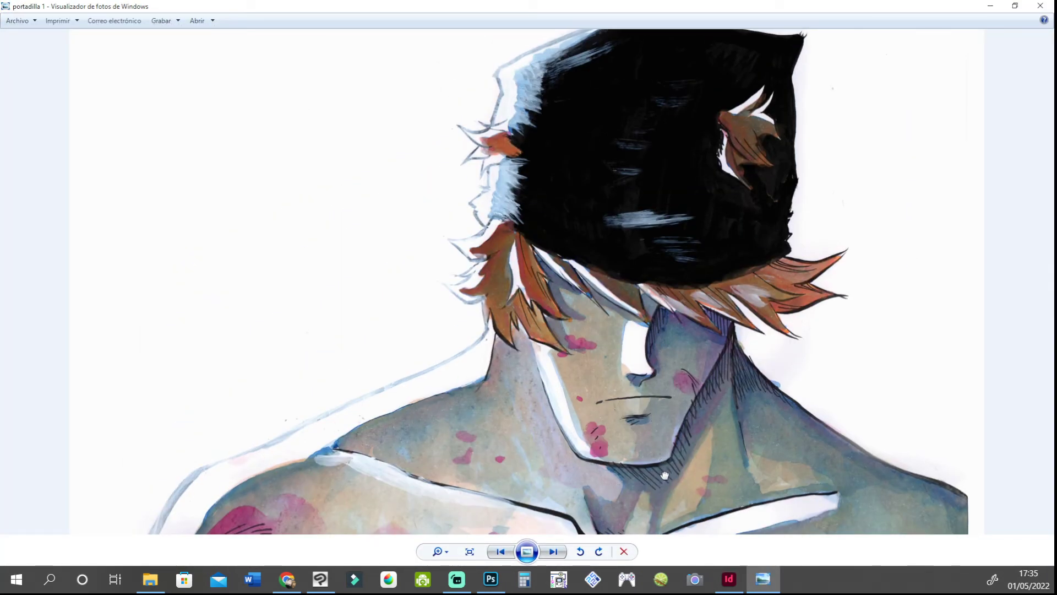
drag(665, 475, 644, 314)
drag(638, 413, 633, 306)
drag(620, 397, 620, 366)
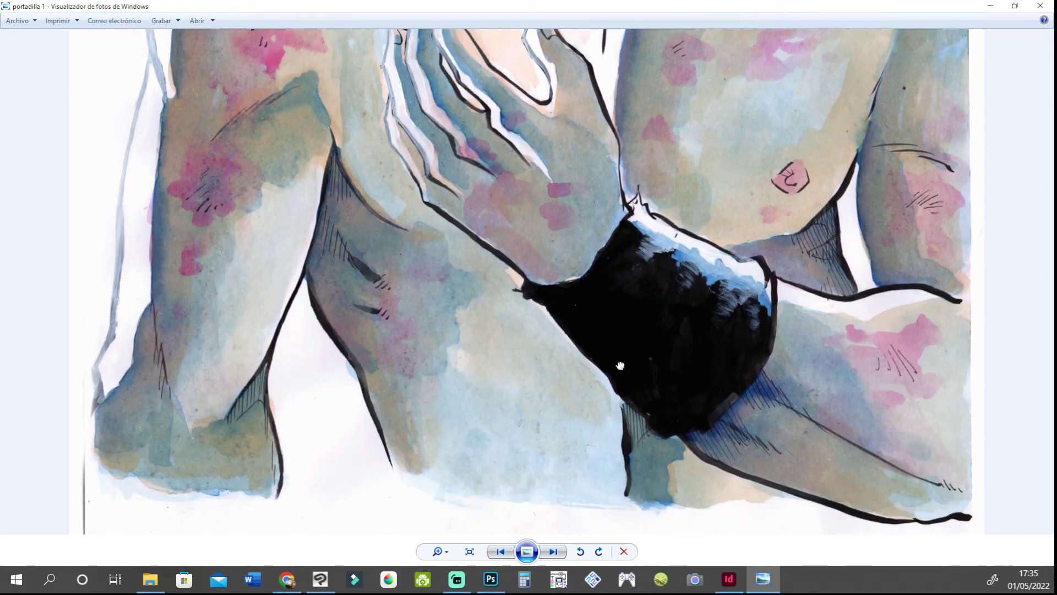
scroll(600, 405, down, 2)
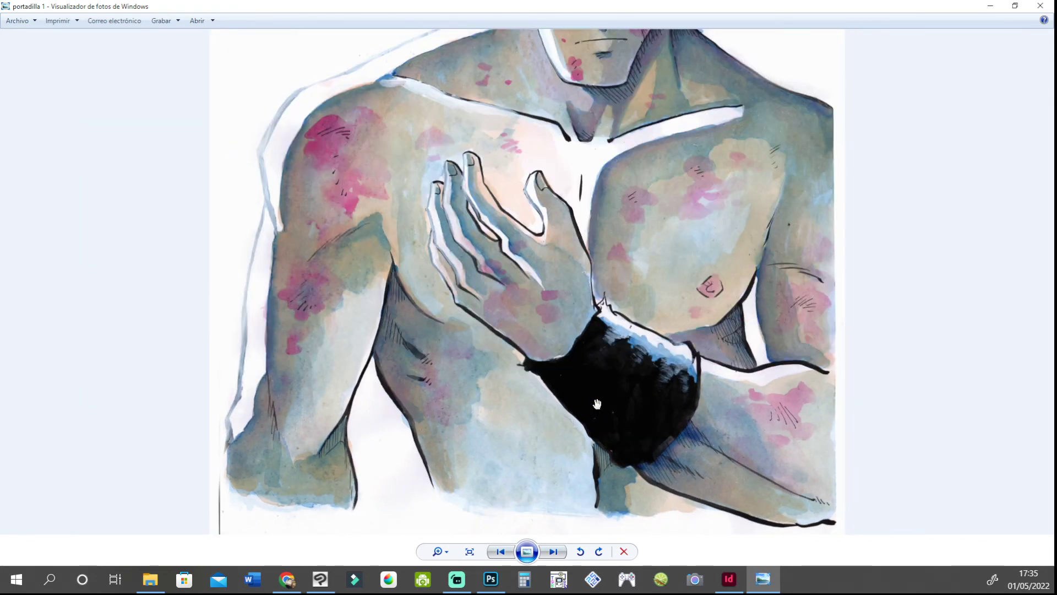
drag(609, 247, 603, 430)
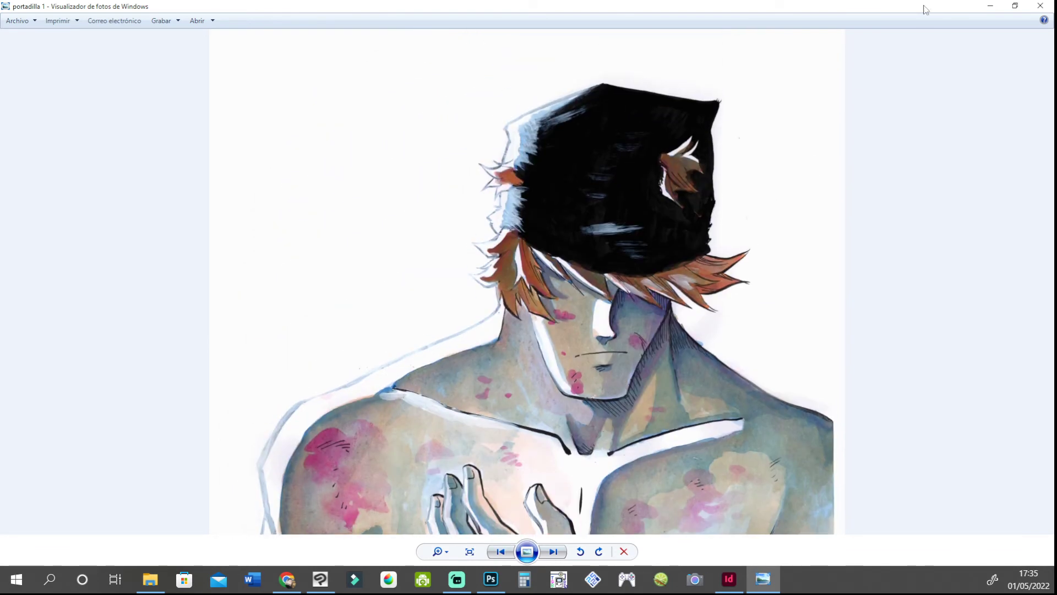
click(1038, 6)
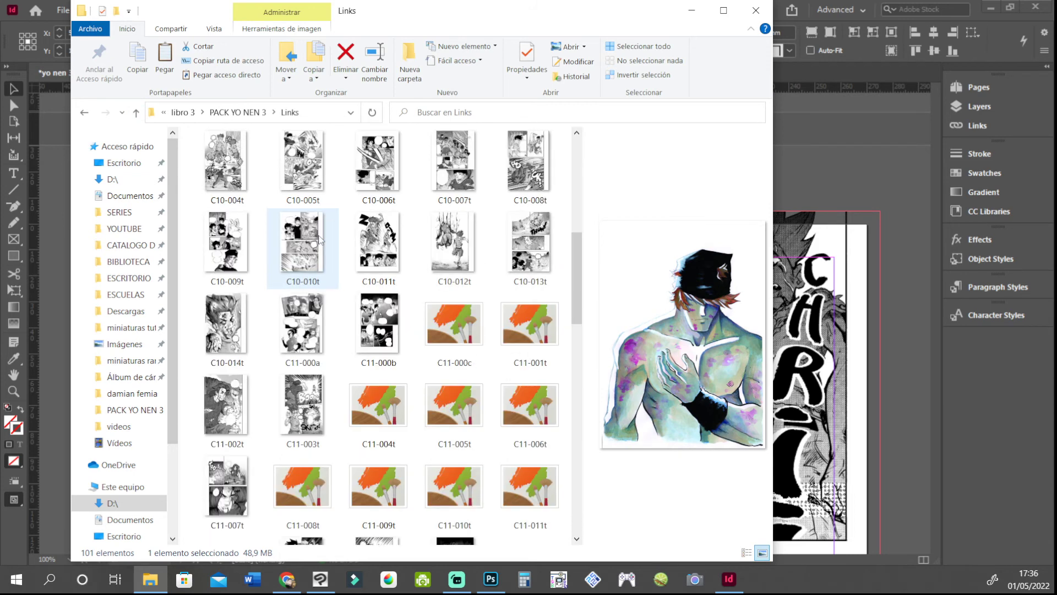
Step: Go up to the libro 3 folder and look through its subfolders and original drawing files
click(136, 112)
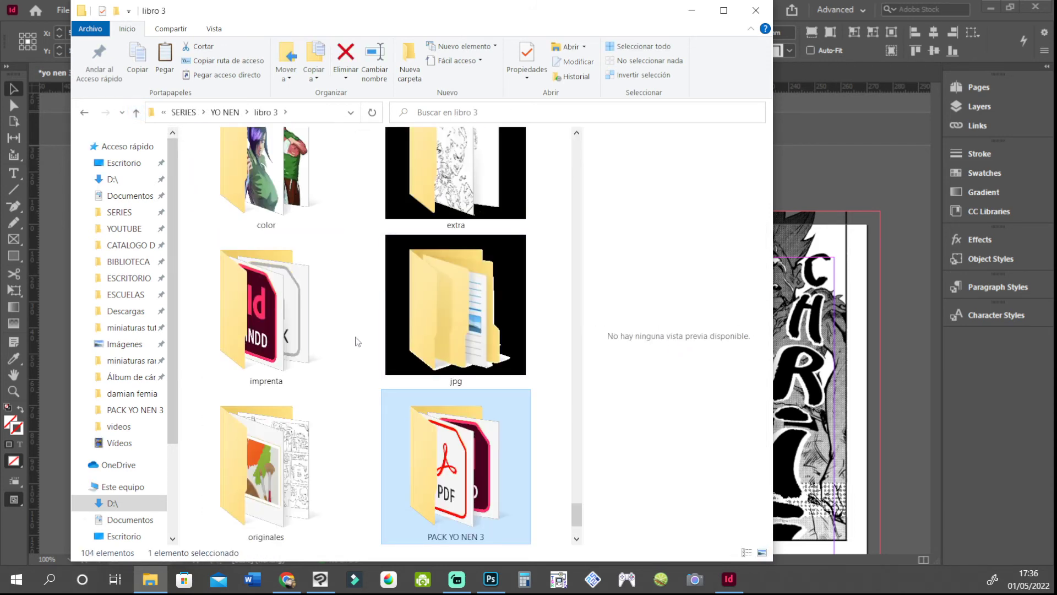
scroll(357, 342, down, 5)
click(321, 275)
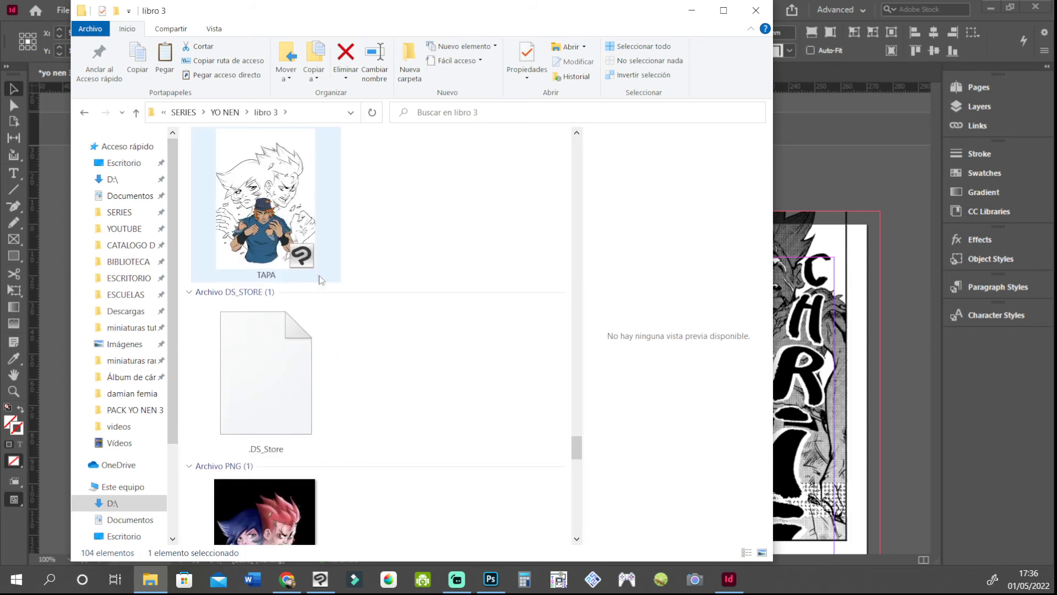
scroll(320, 280, up, 2)
scroll(320, 280, down, 3)
scroll(320, 279, up, 5)
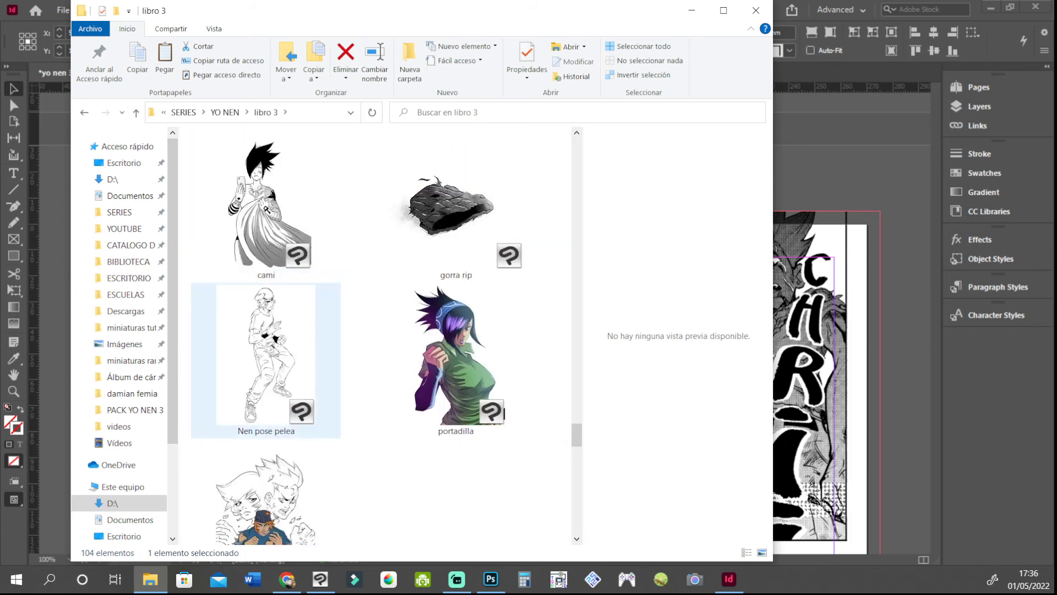
Step: Open "Nen pose pelea" in Clip Studio Paint and examine the line art of the head and upper body
click(270, 350)
key(Return)
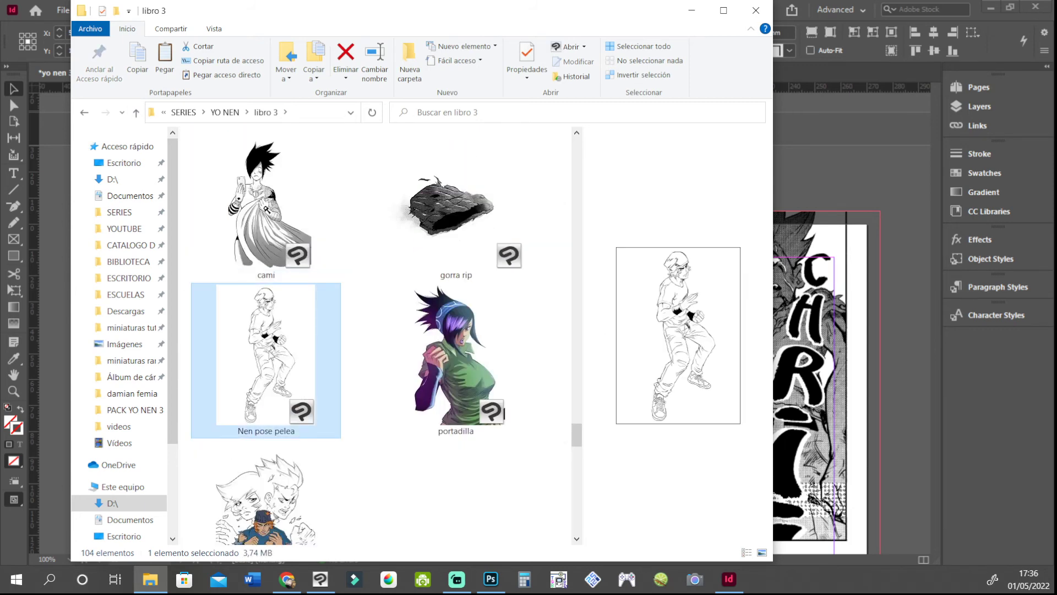
scroll(580, 169, up, 3)
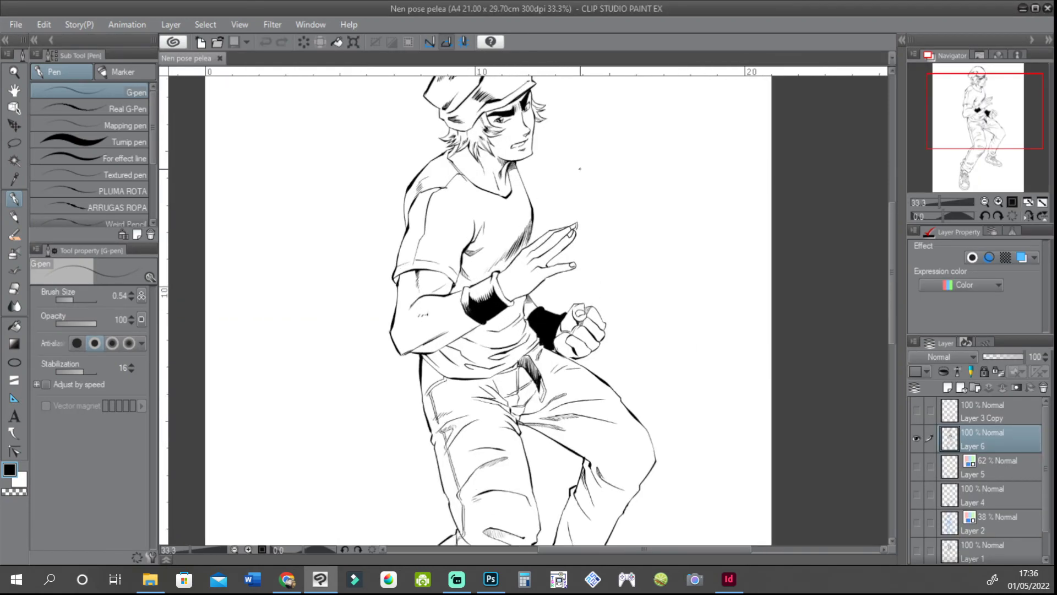
drag(997, 99, 987, 80)
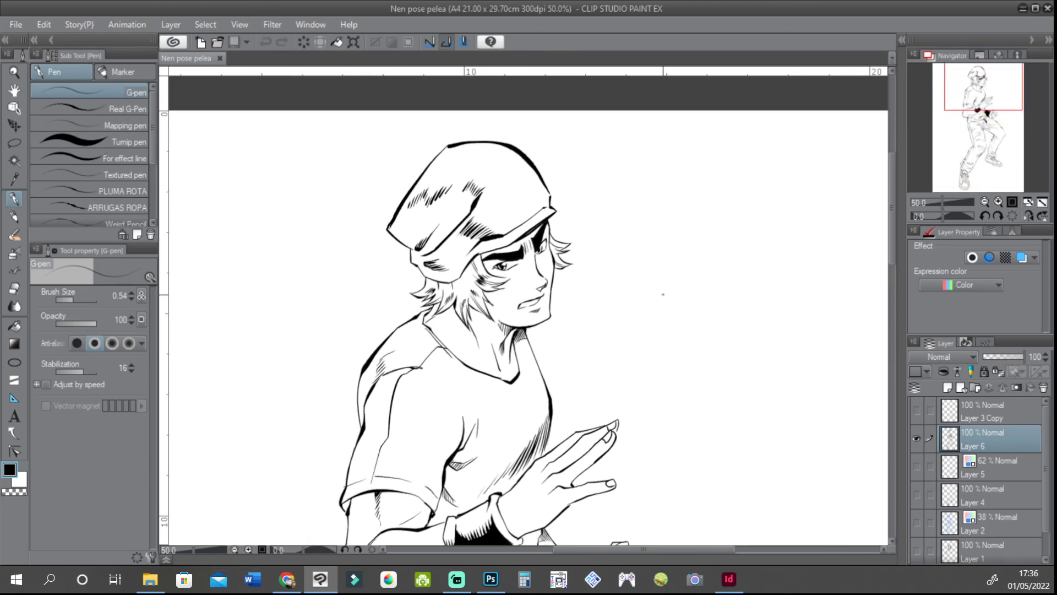
scroll(555, 397, down, 1)
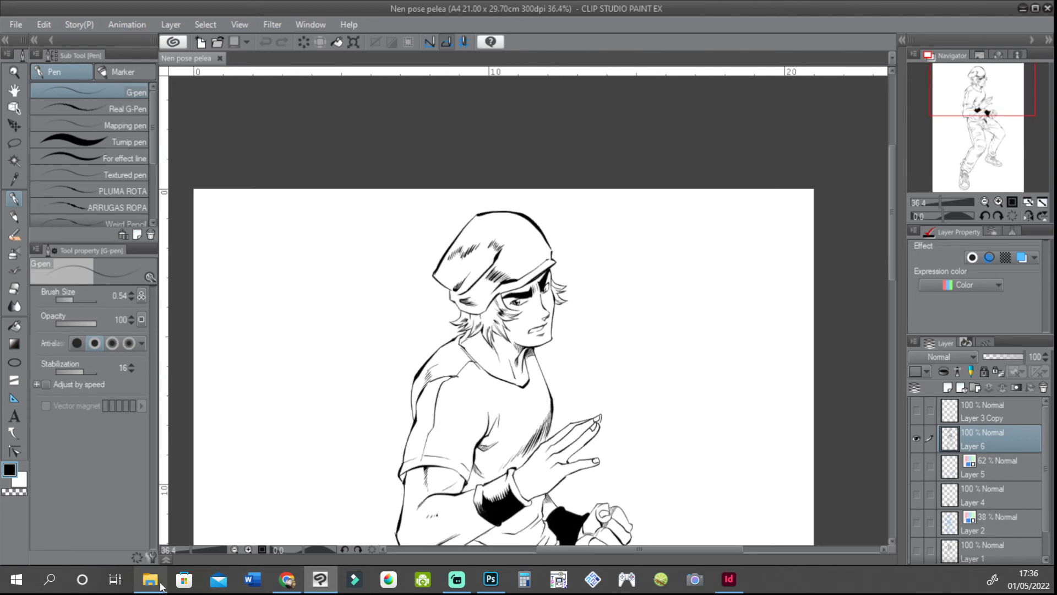
Step: Switch back to File Explorer and look through the libro 3 folder as far as the PNG files
mouse_move(150, 579)
click(152, 512)
scroll(466, 280, up, 5)
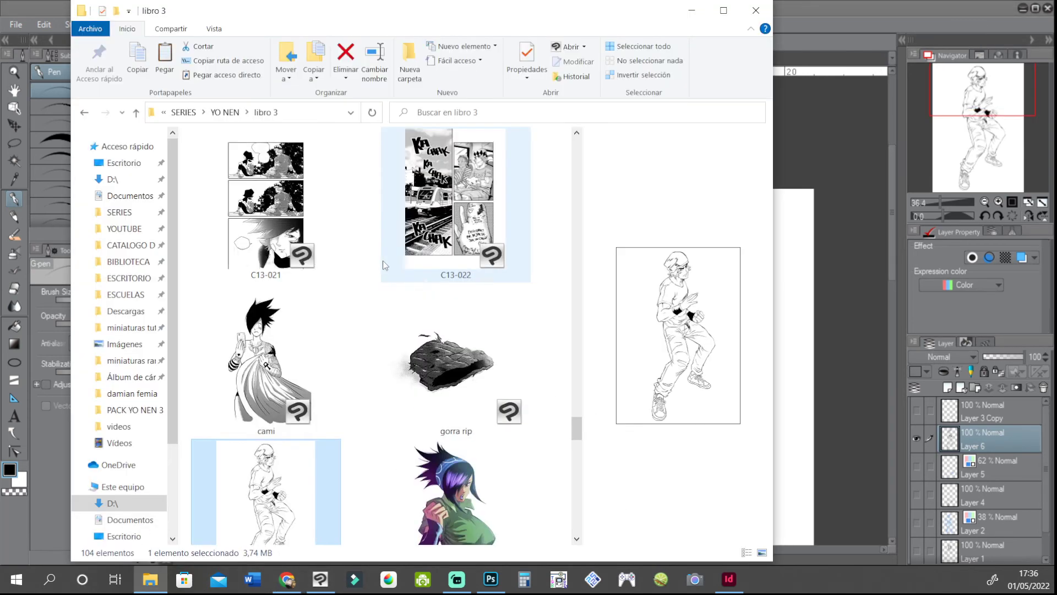
drag(581, 435, 578, 472)
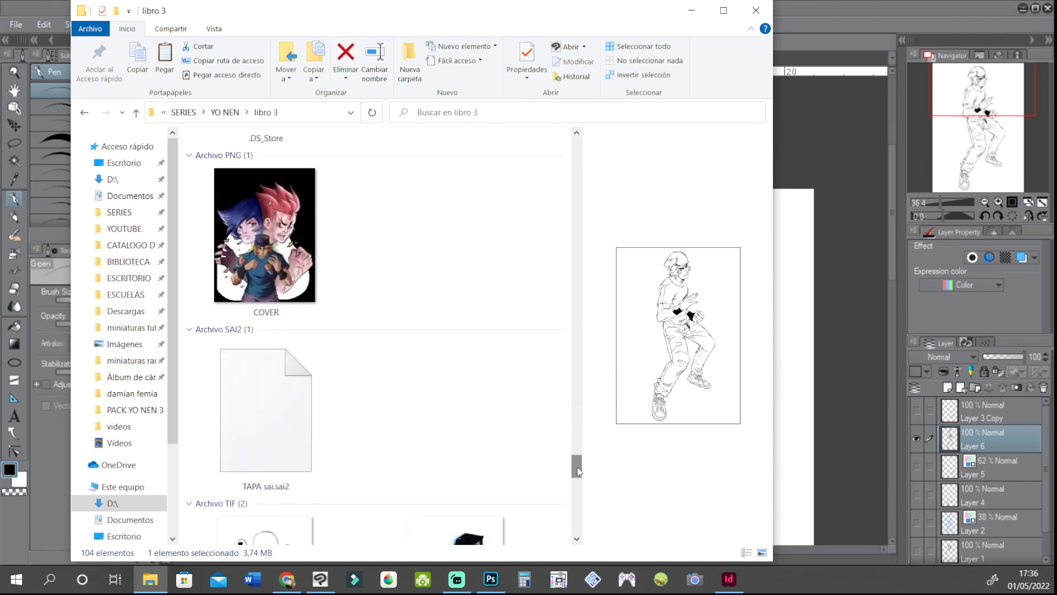
Step: Open the "COVER" image in the photo viewer and examine its three characters up close from the faces down to the fists
click(258, 240)
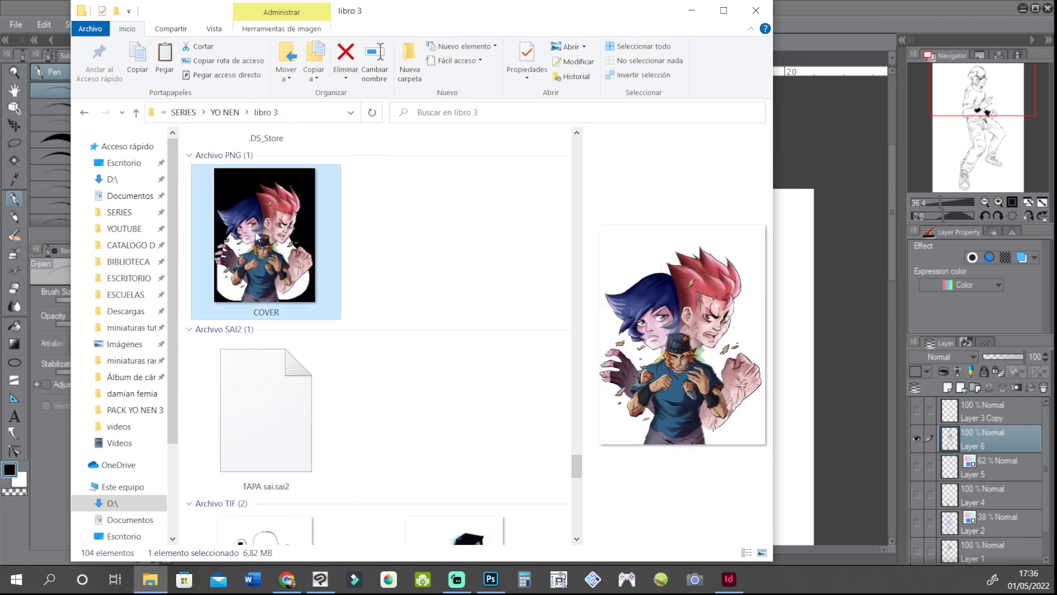
double_click(257, 237)
scroll(604, 270, up, 5)
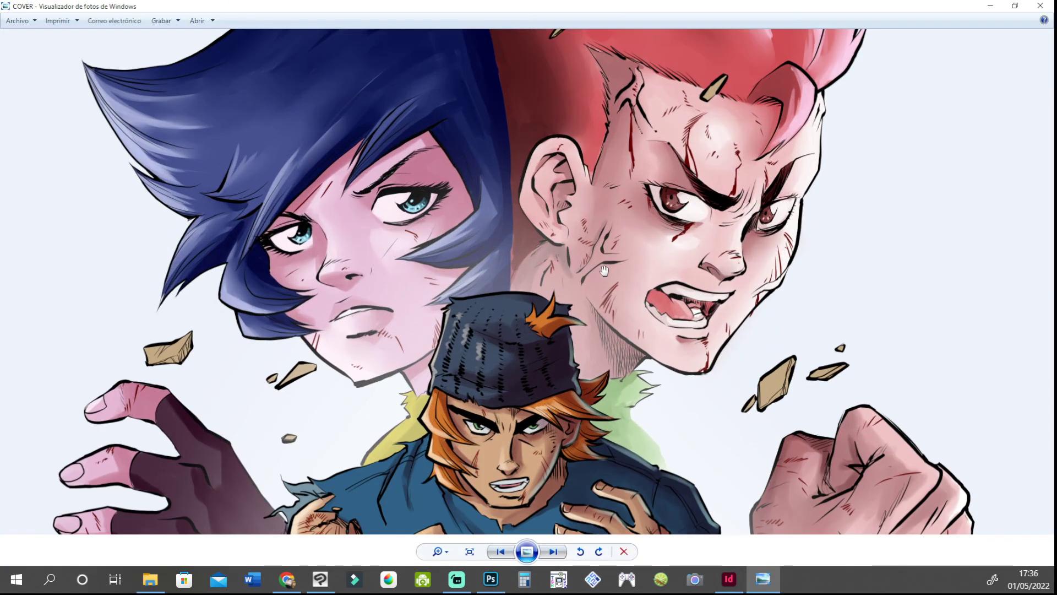
mouse_move(731, 162)
mouse_down()
mouse_move(720, 380)
mouse_move(722, 144)
mouse_up()
drag(705, 370, 718, 215)
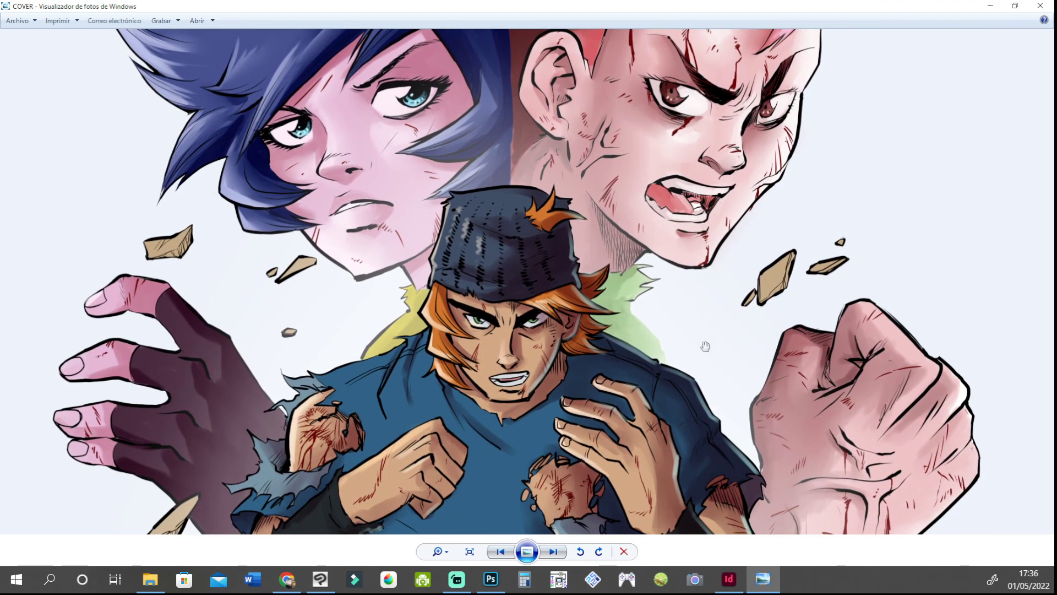
drag(701, 403, 716, 265)
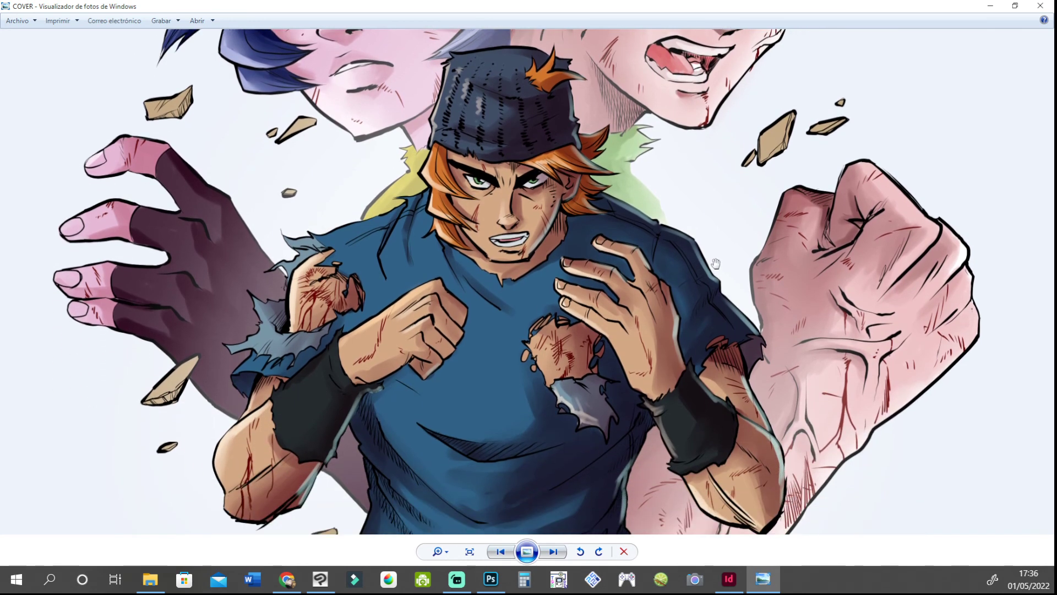
Step: Examine the cover artwork up close from the front fighter's torso back up to the two large faces behind him
drag(704, 335, 724, 382)
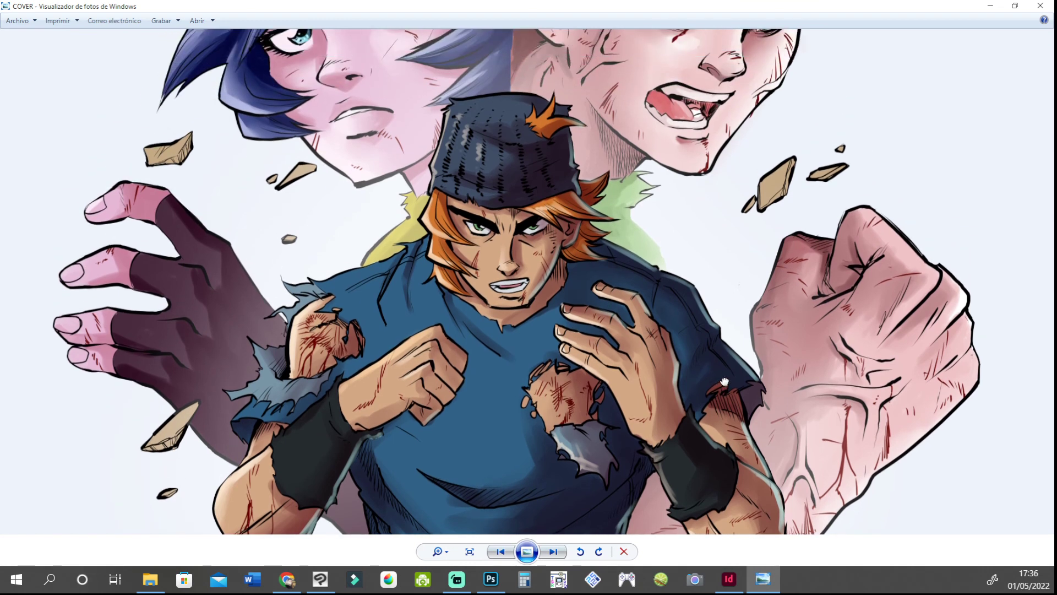
drag(736, 245, 734, 397)
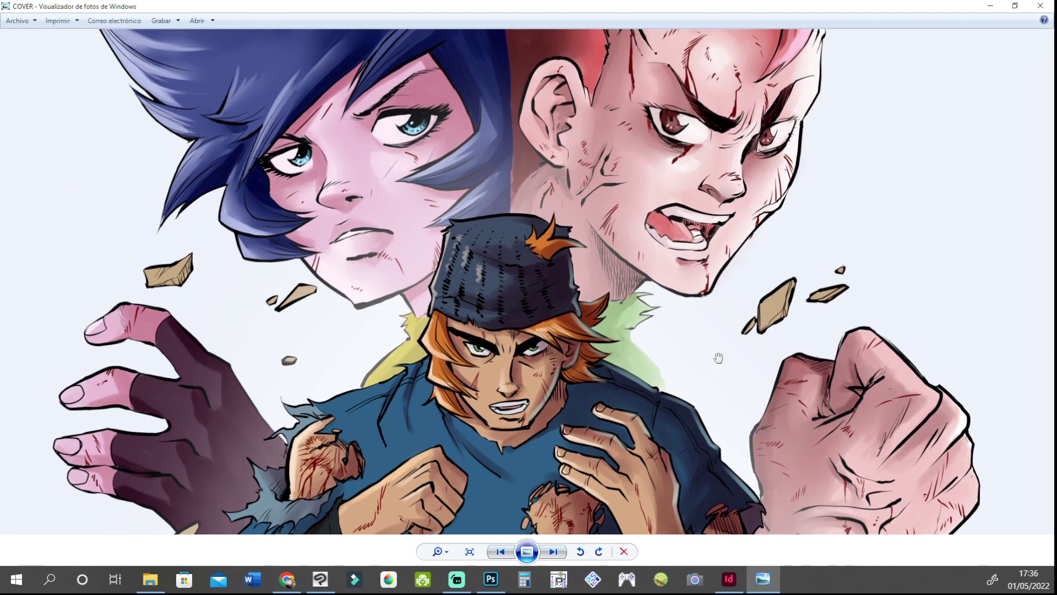
drag(715, 334, 712, 405)
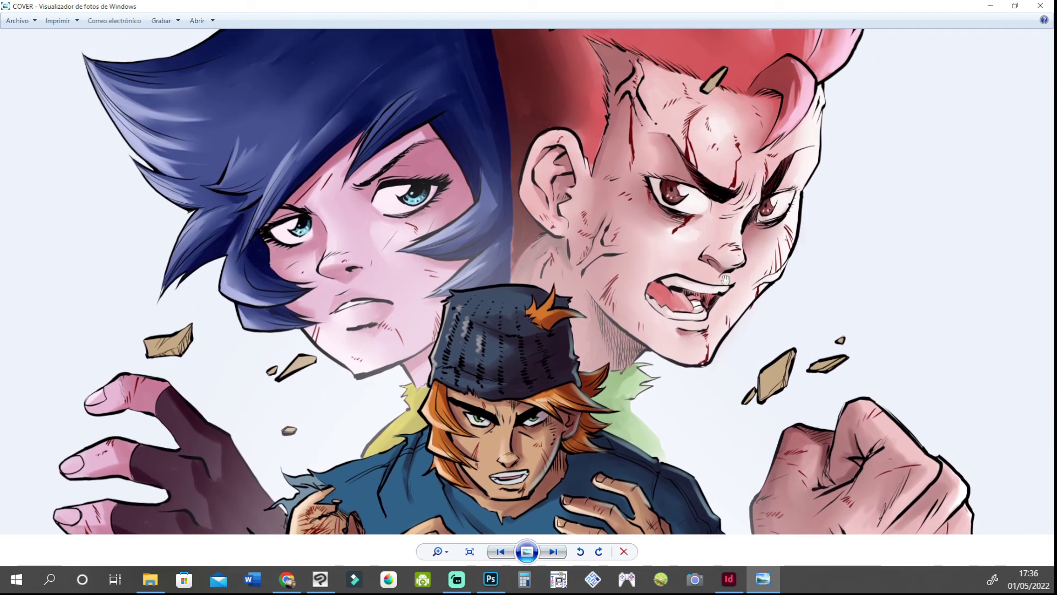
drag(725, 279, 744, 237)
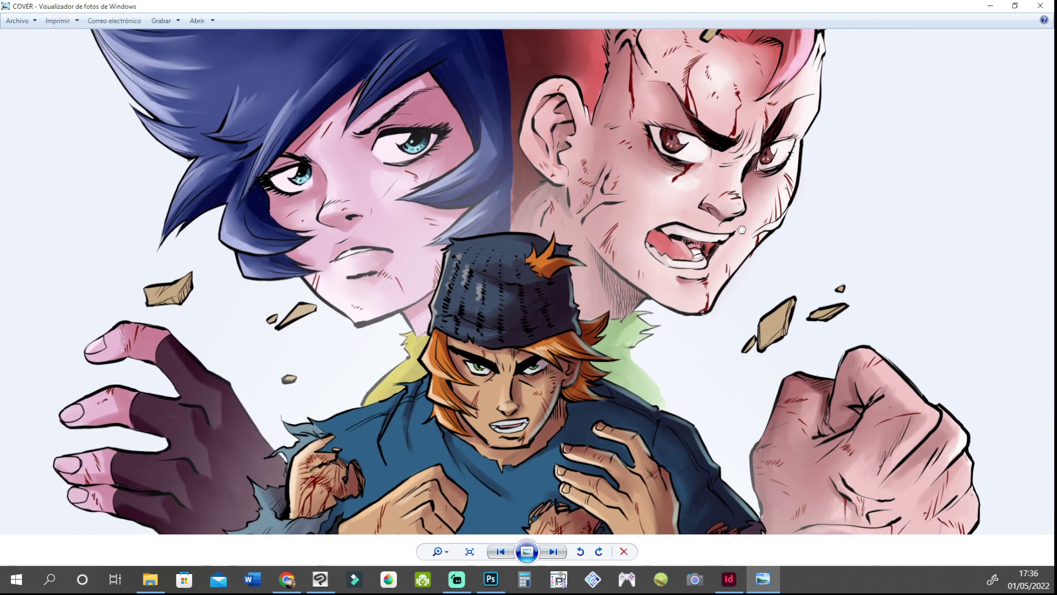
drag(746, 349, 746, 245)
Step: View the cover illustration at a smaller scale and examine its composition from the red spiky hair down to the front fighter's trousers
scroll(746, 246, down, 4)
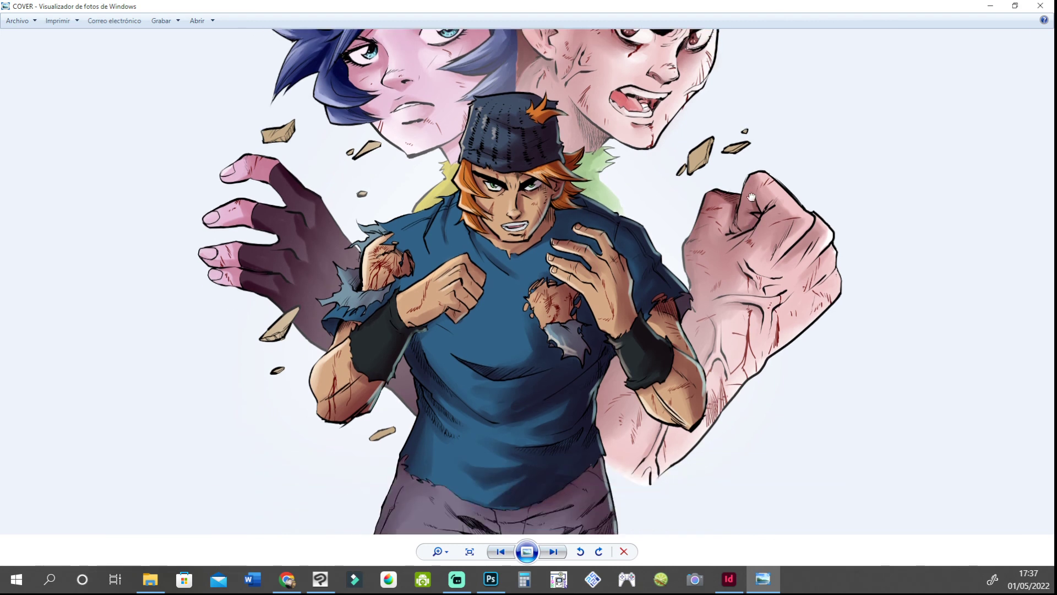
drag(752, 197, 749, 359)
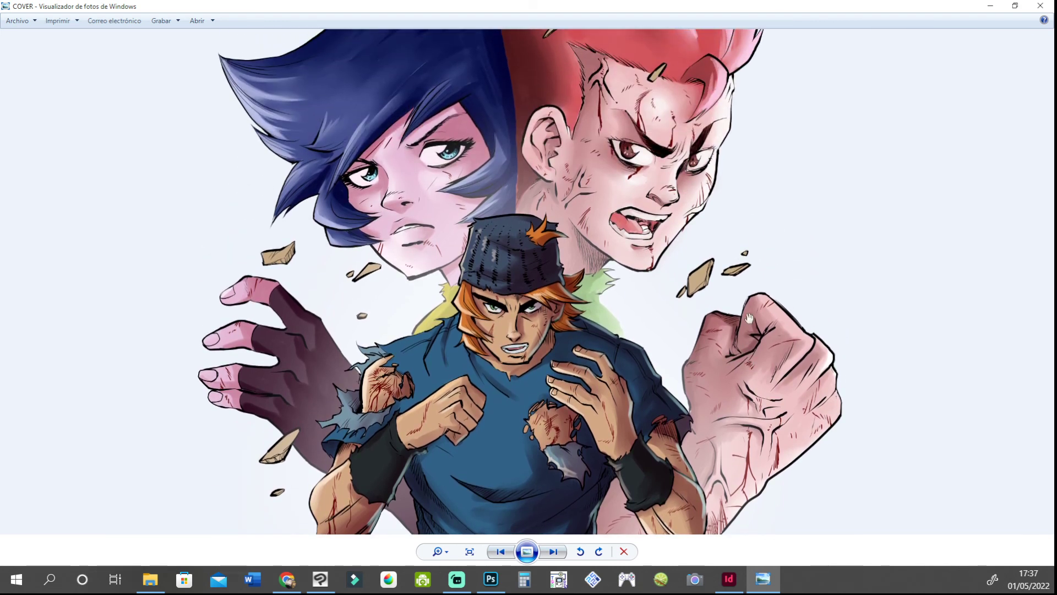
drag(736, 236, 744, 274)
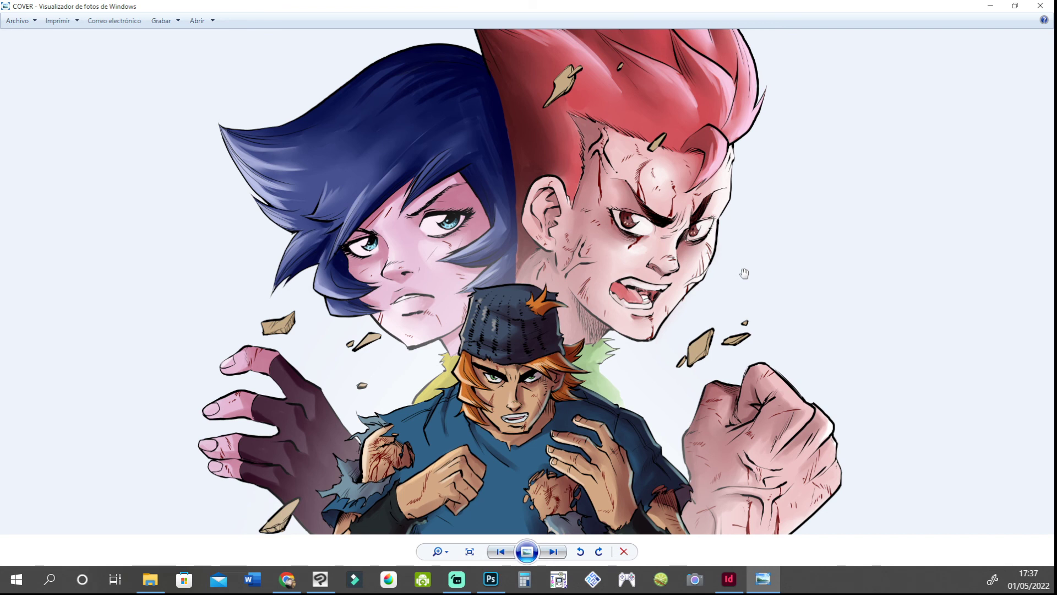
drag(726, 171, 718, 266)
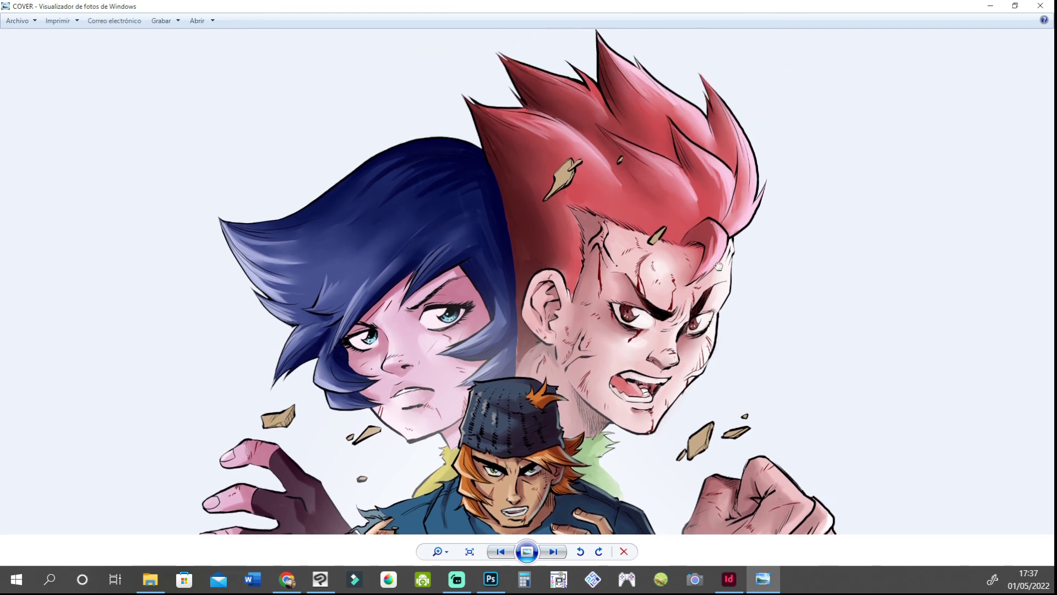
drag(718, 336, 735, 200)
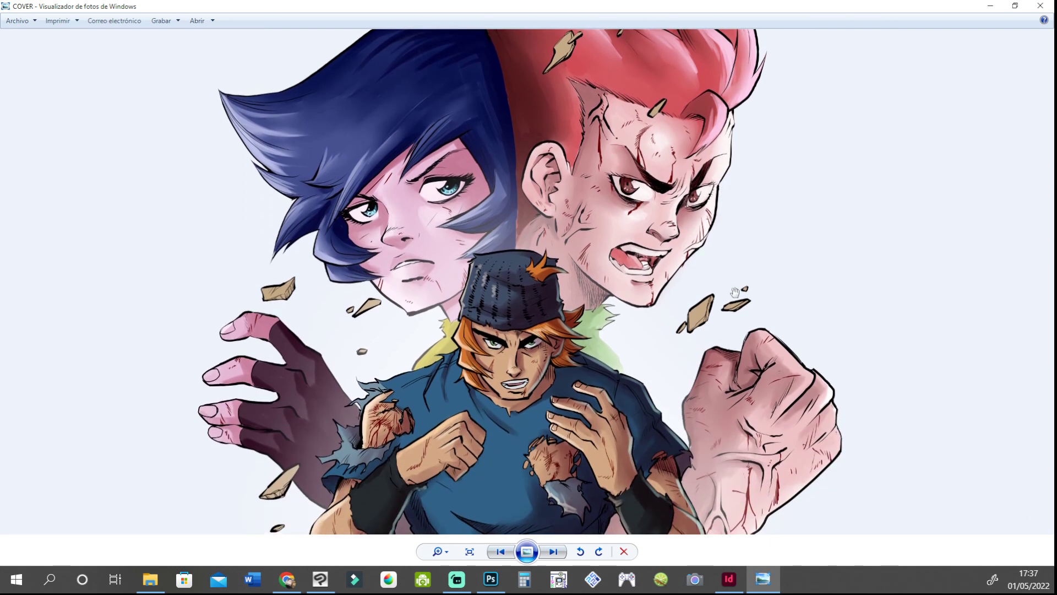
drag(735, 292, 748, 198)
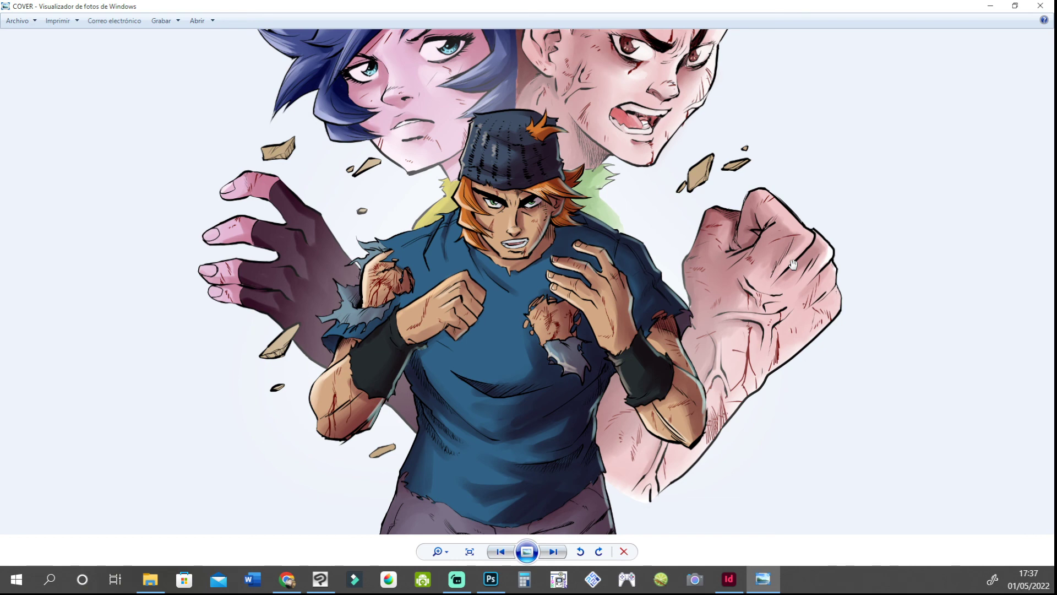
scroll(776, 175, down, 1)
scroll(779, 352, up, 2)
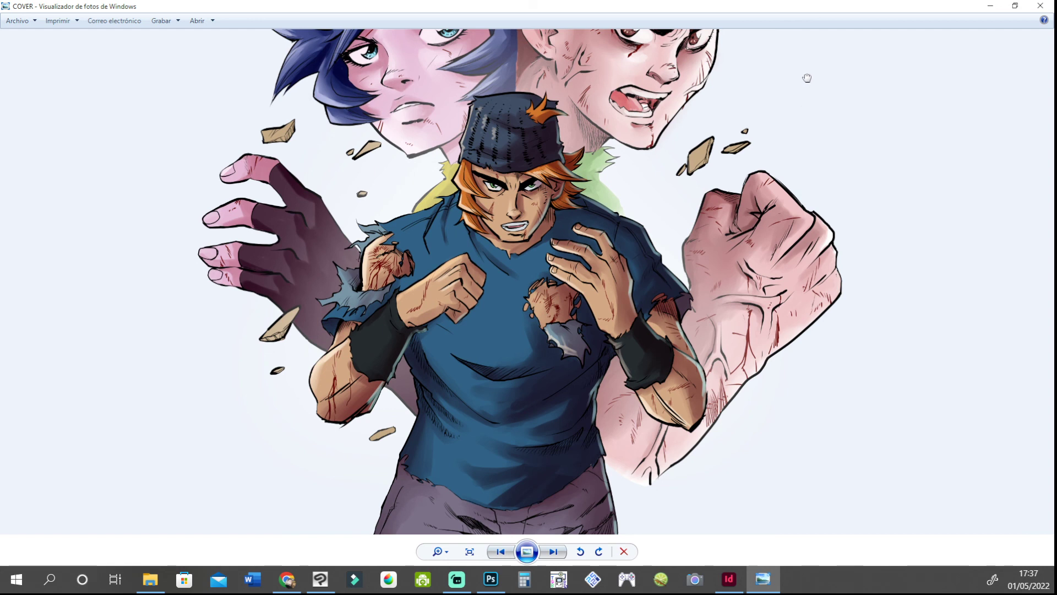
drag(806, 78, 817, 246)
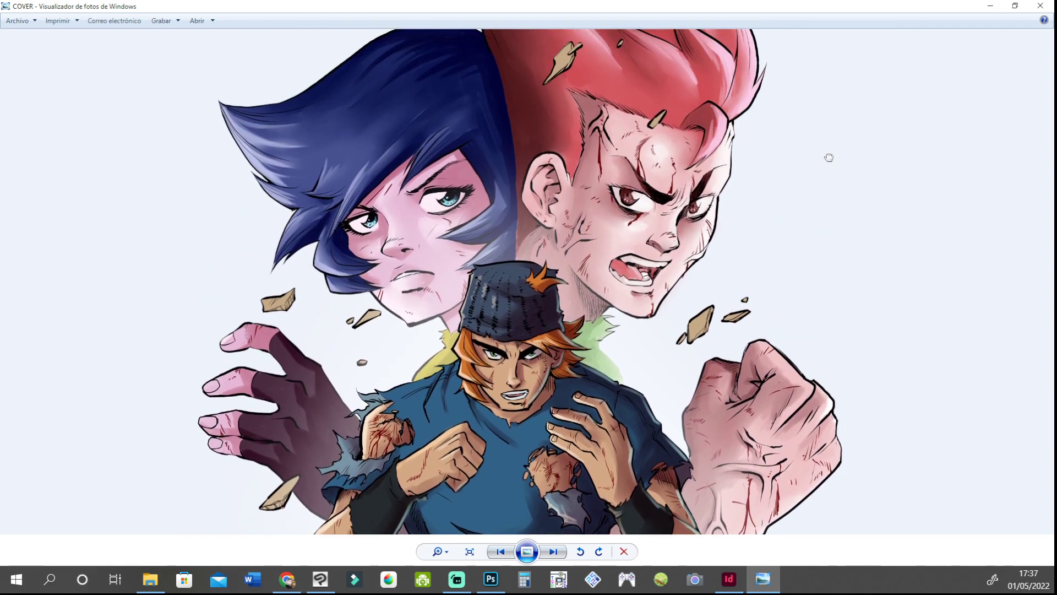
drag(829, 158, 828, 216)
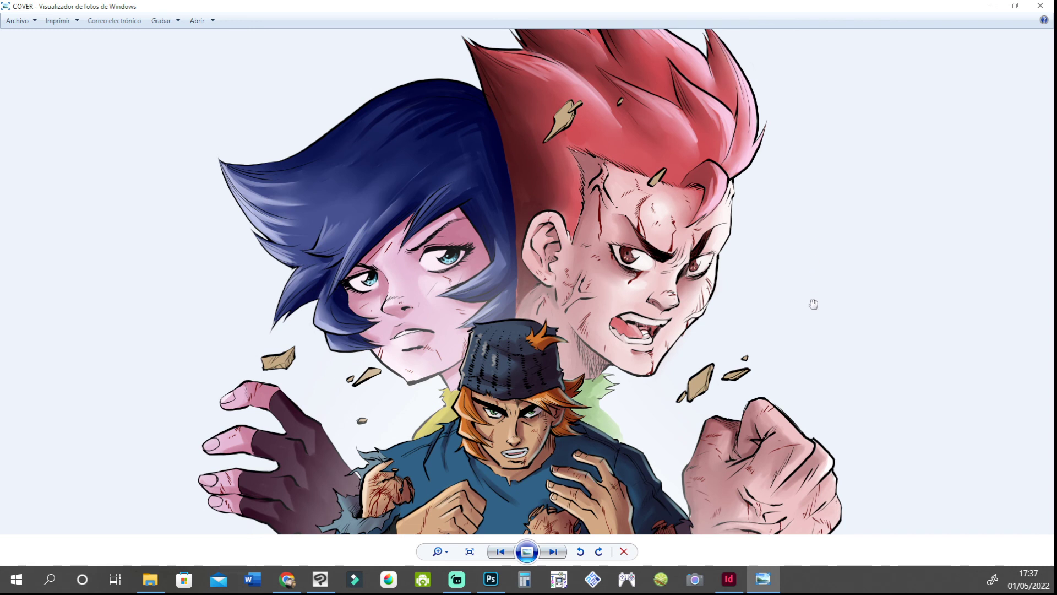
drag(814, 304, 832, 128)
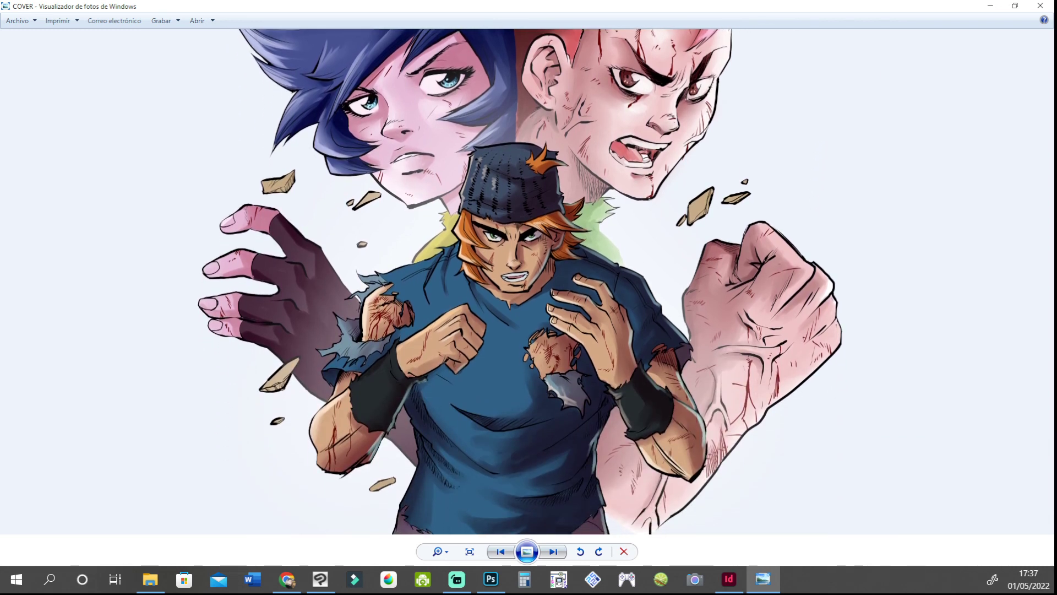